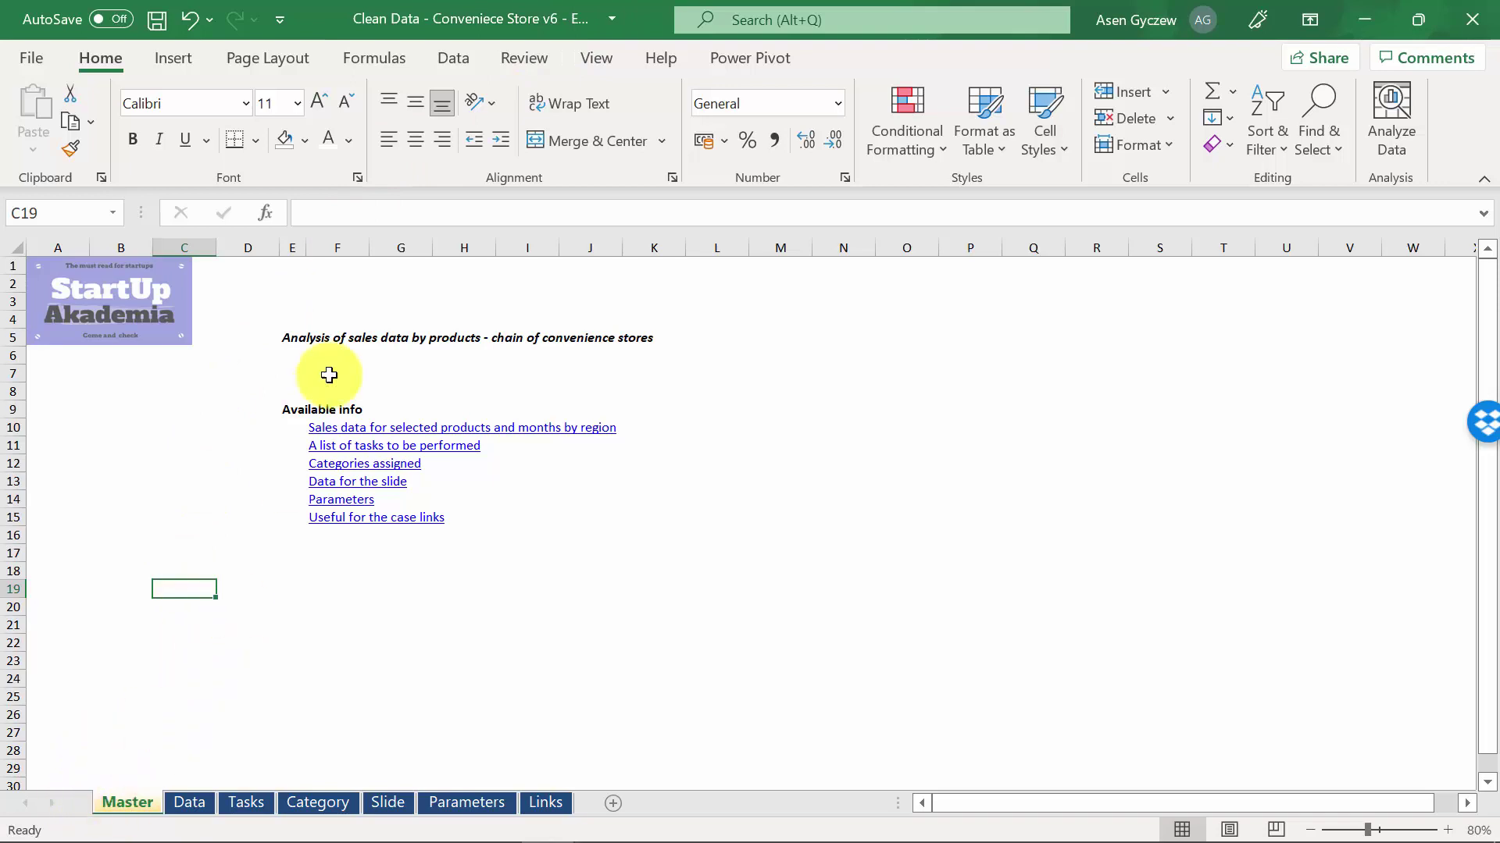
# - On the Data sheet, review the Region, Date, product name and Sales in M USD columns
pyautogui.click(337, 246)
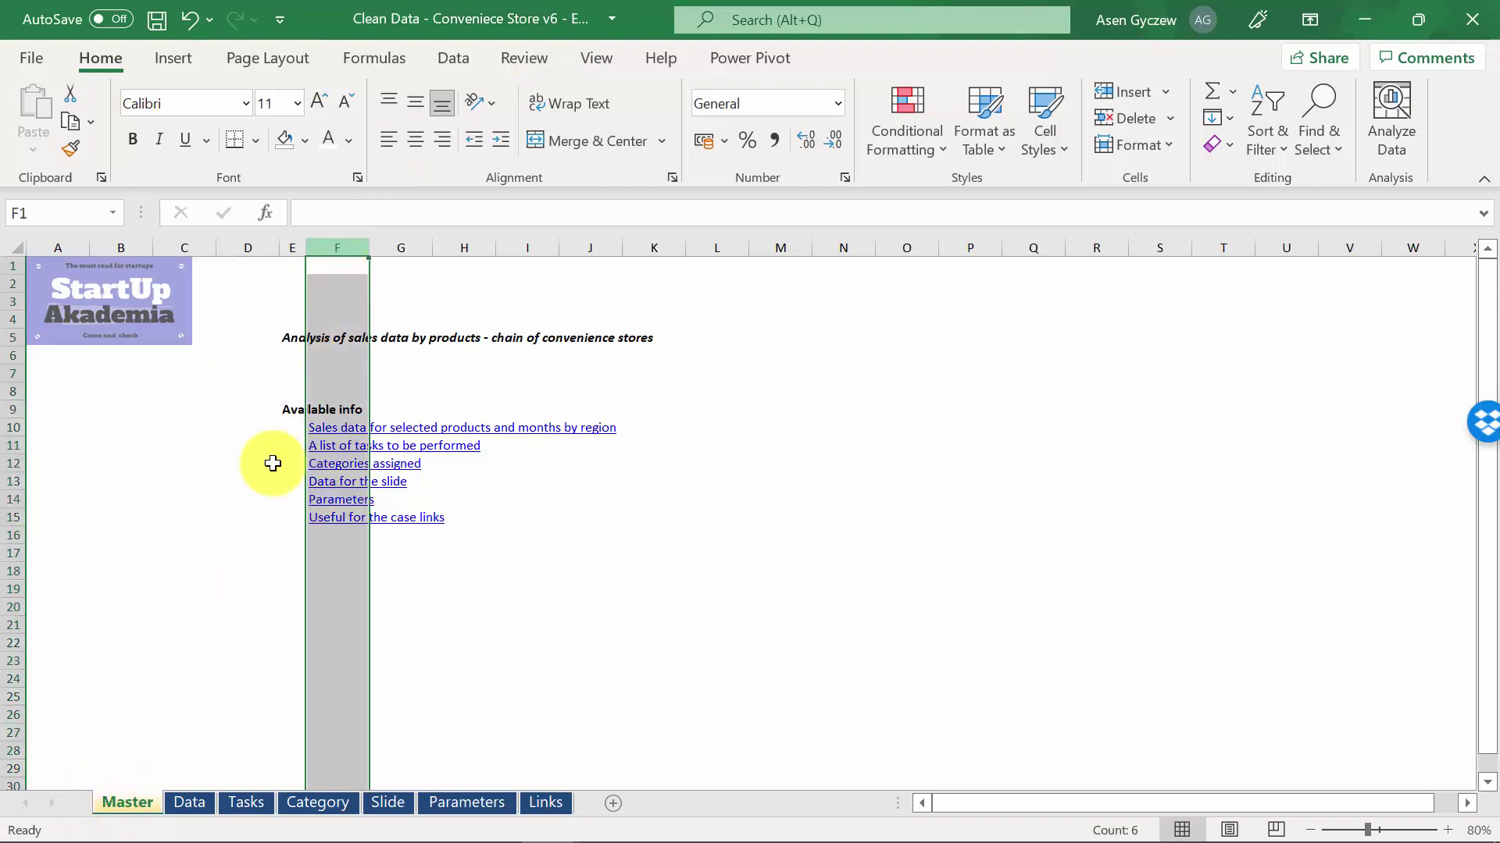
pyautogui.click(178, 801)
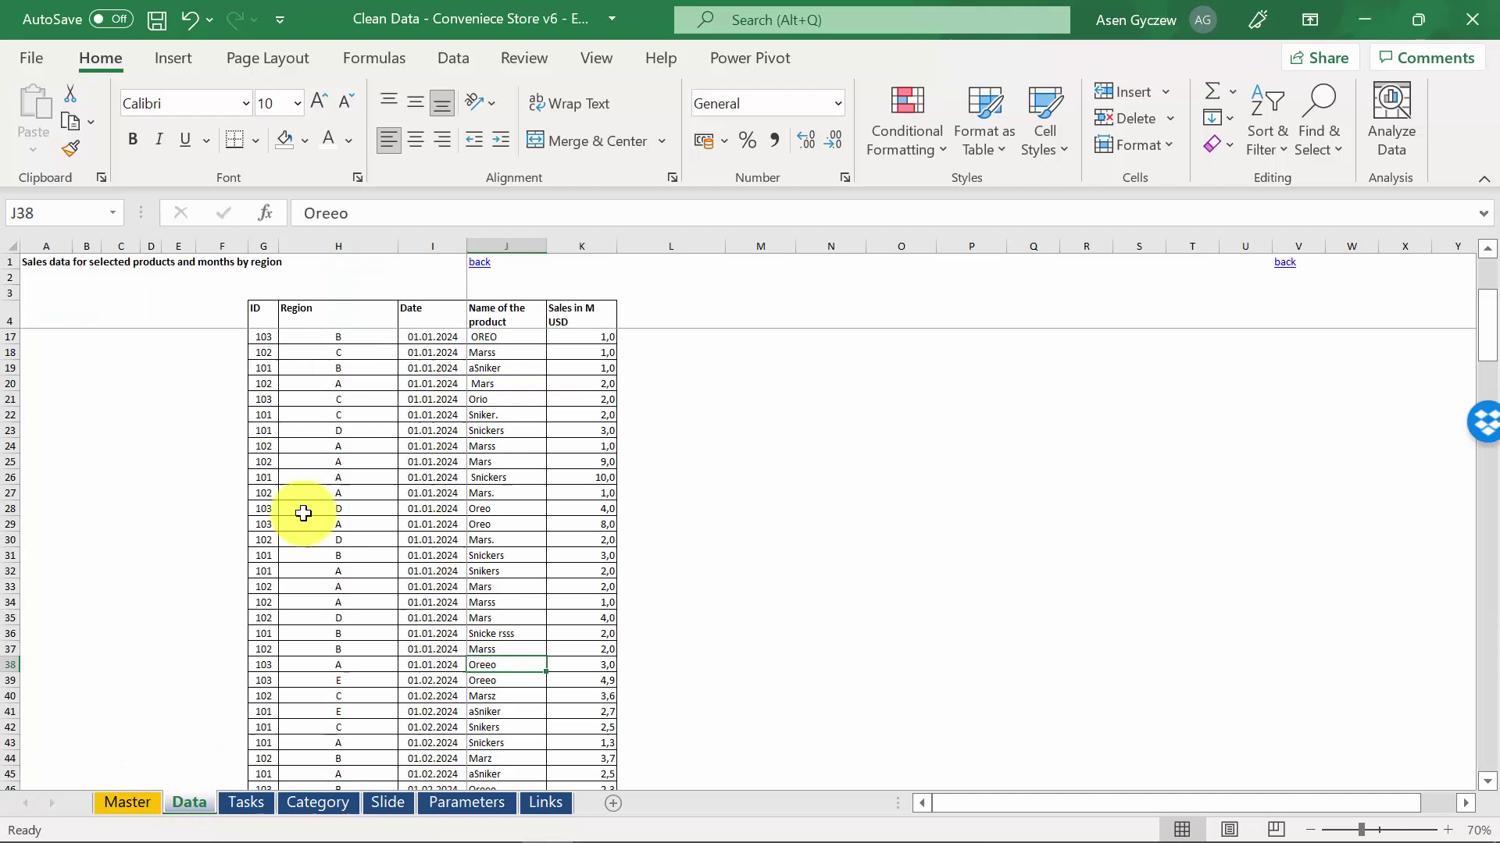
pyautogui.click(338, 462)
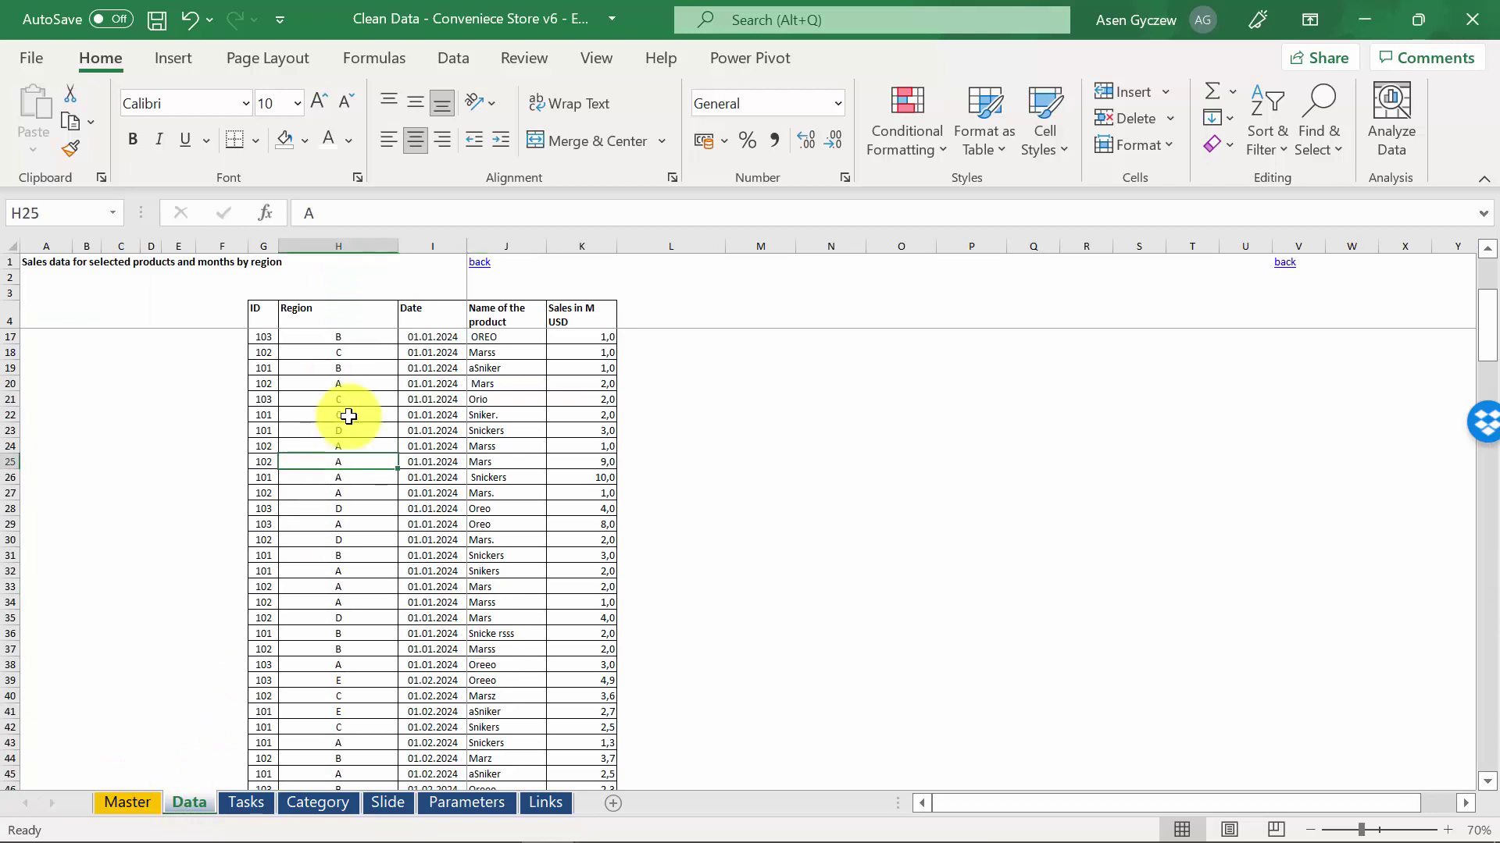
pyautogui.click(351, 246)
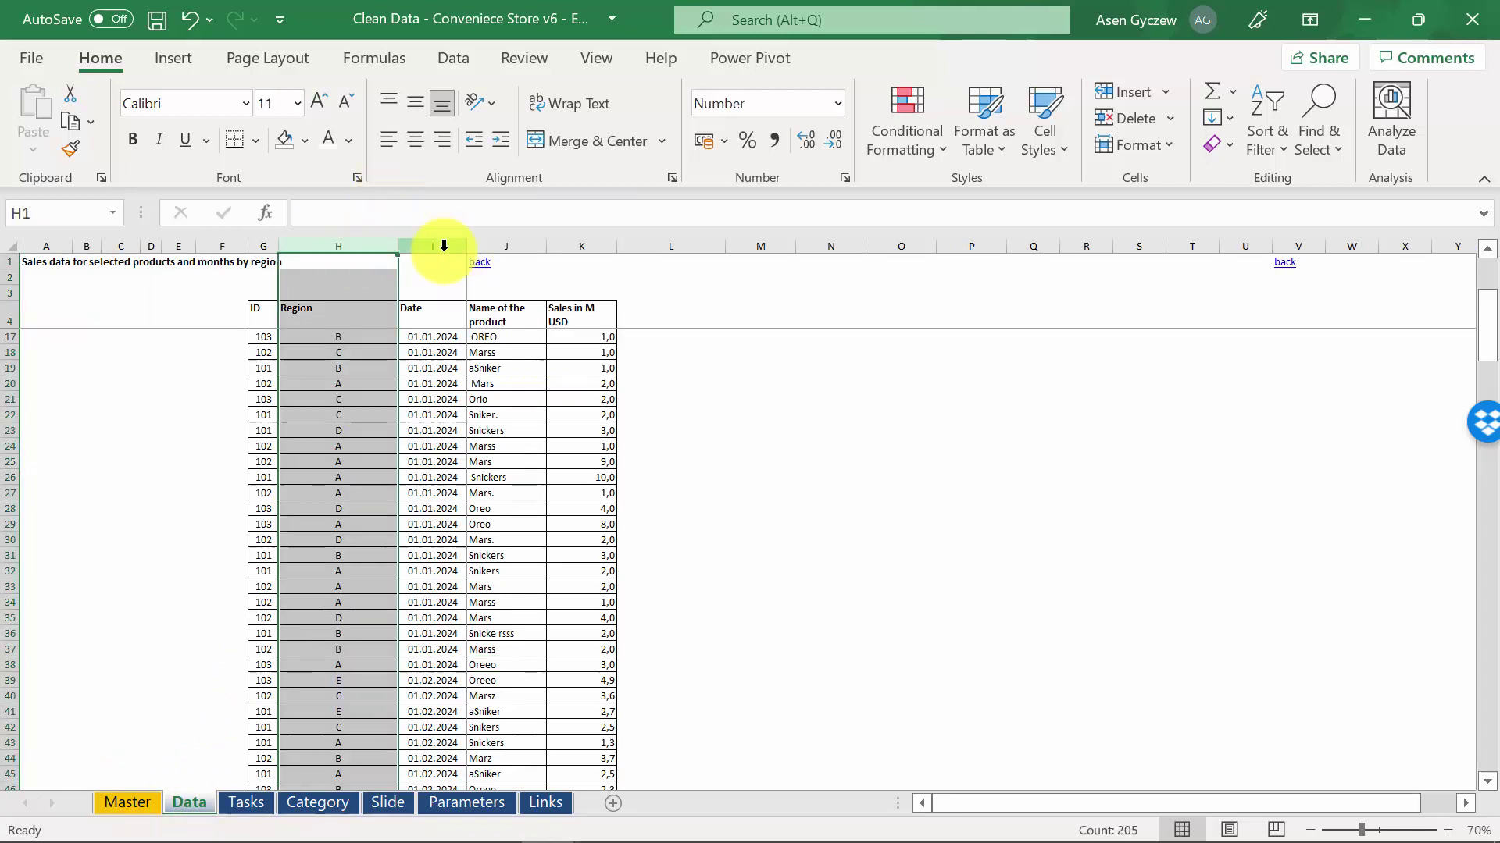
pyautogui.click(438, 245)
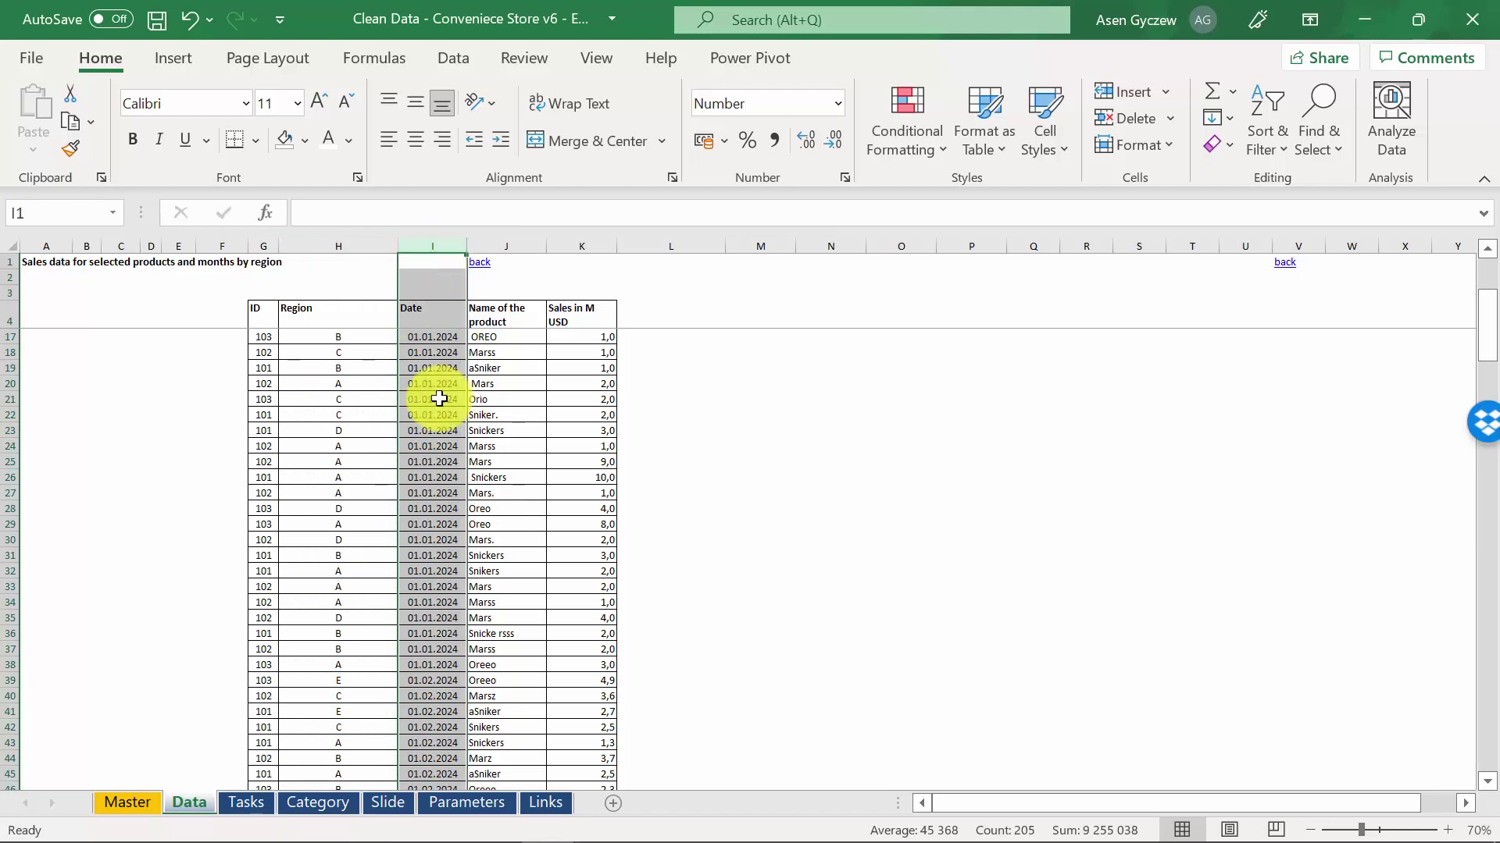
pyautogui.click(538, 245)
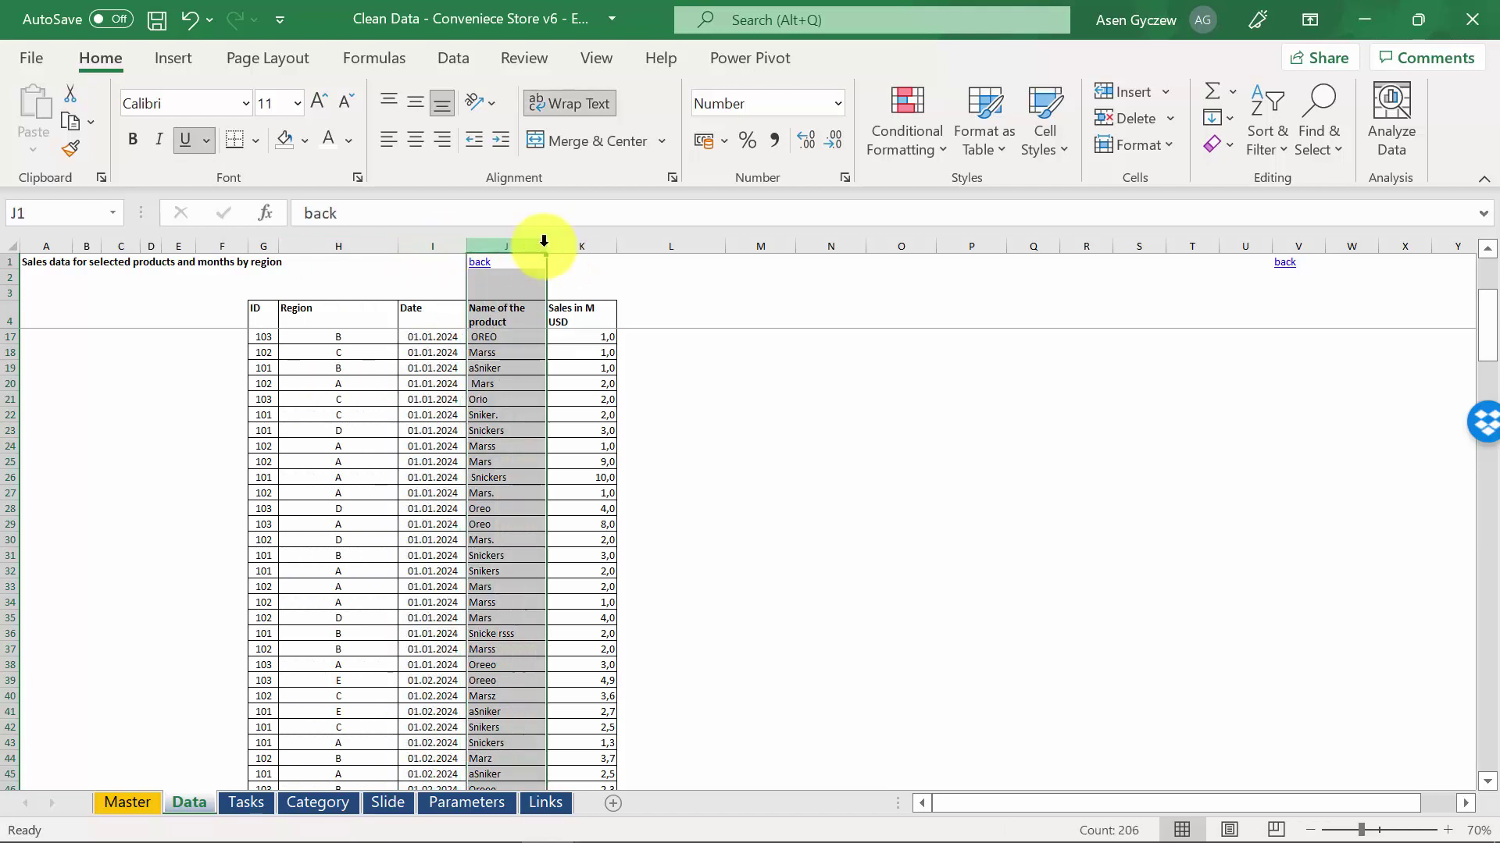
pyautogui.click(589, 245)
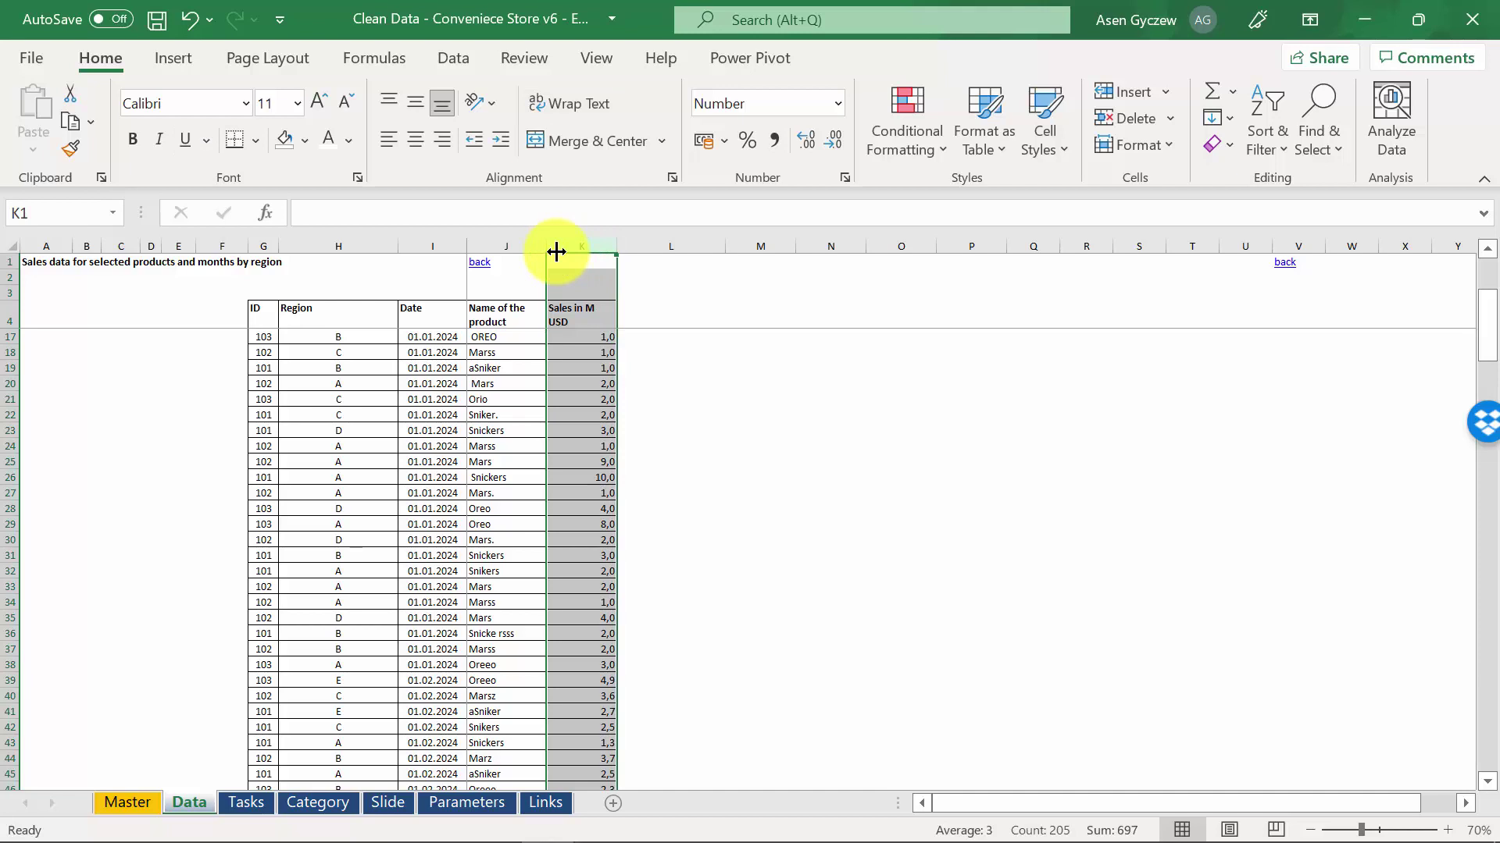
# - Inspect misspelled product names such as Marss and Sniker. in the product column
pyautogui.click(512, 246)
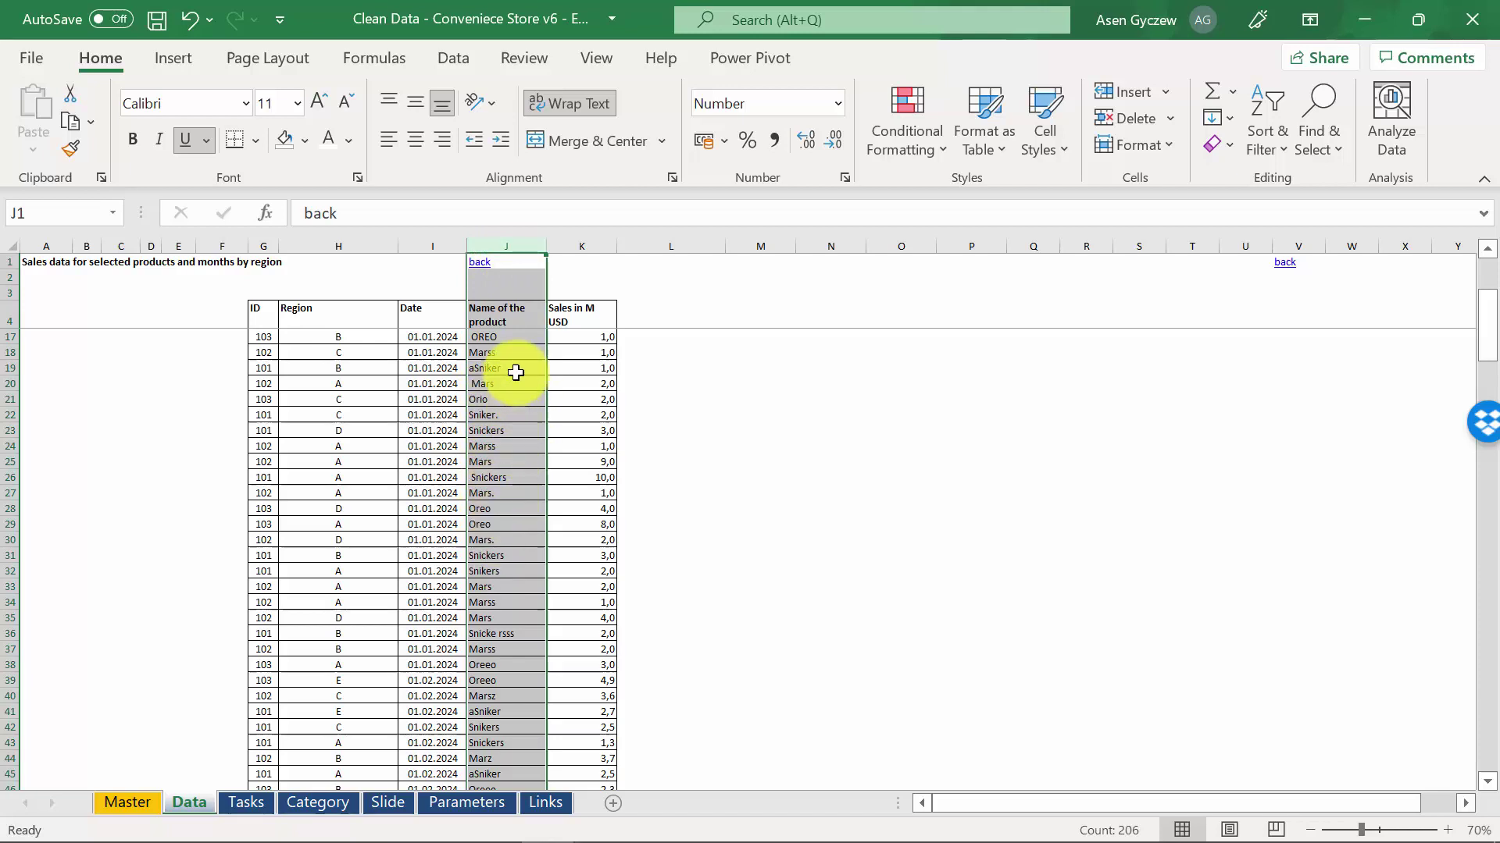
pyautogui.click(493, 352)
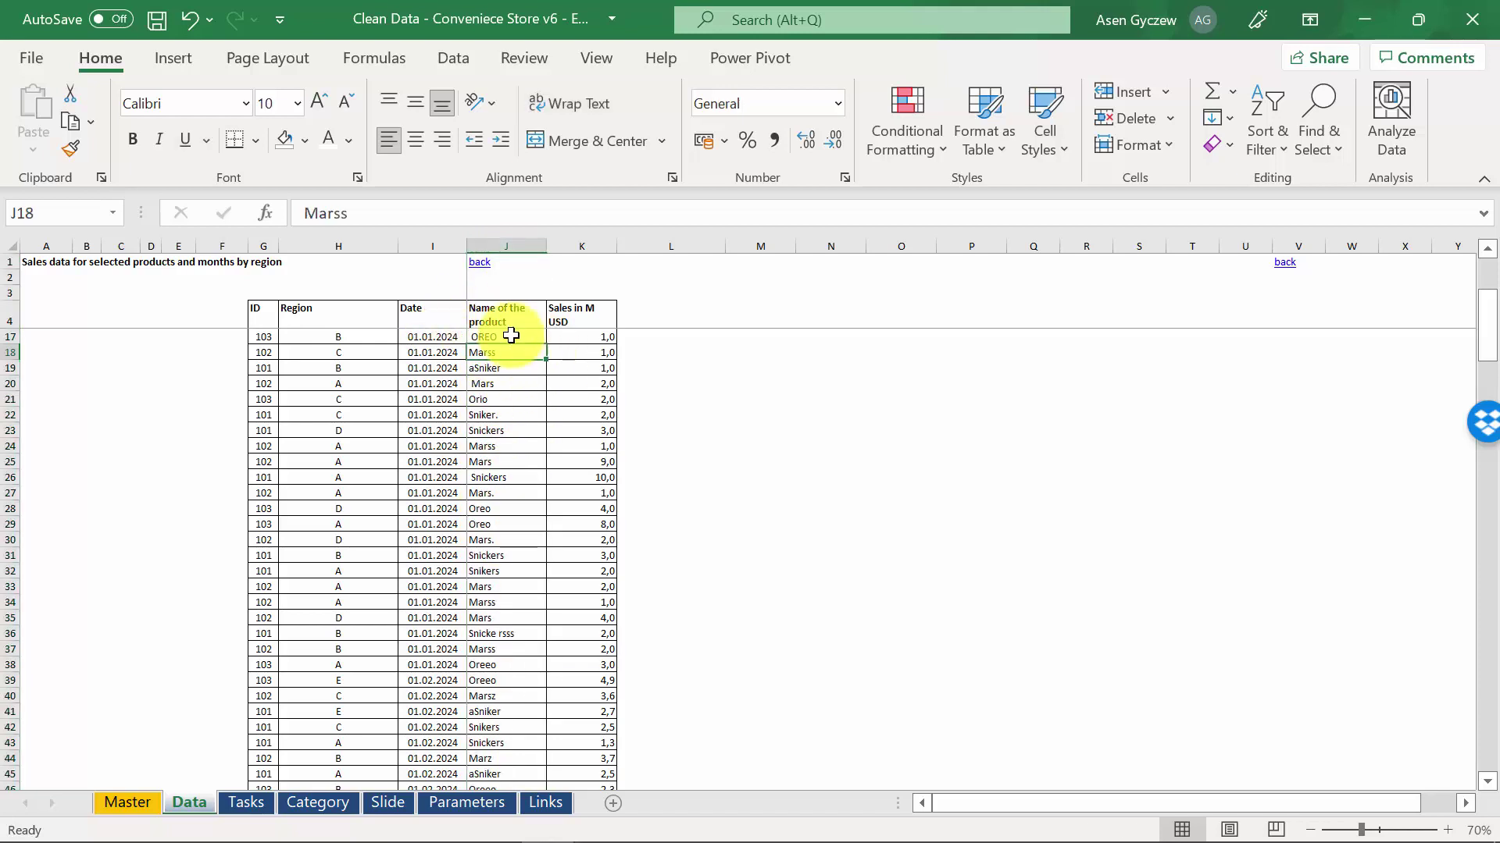
pyautogui.click(500, 412)
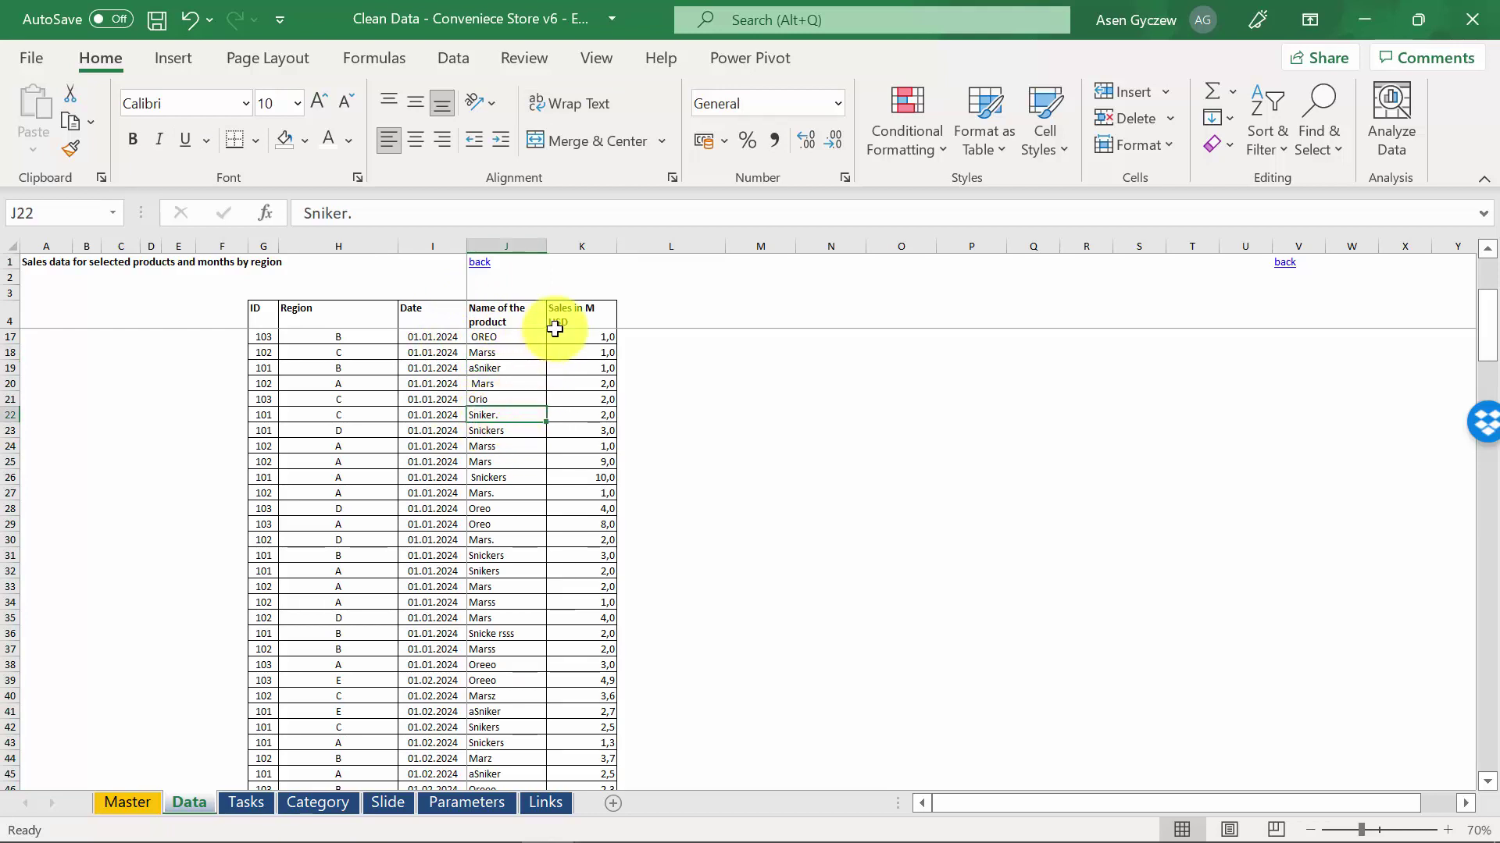
pyautogui.click(500, 246)
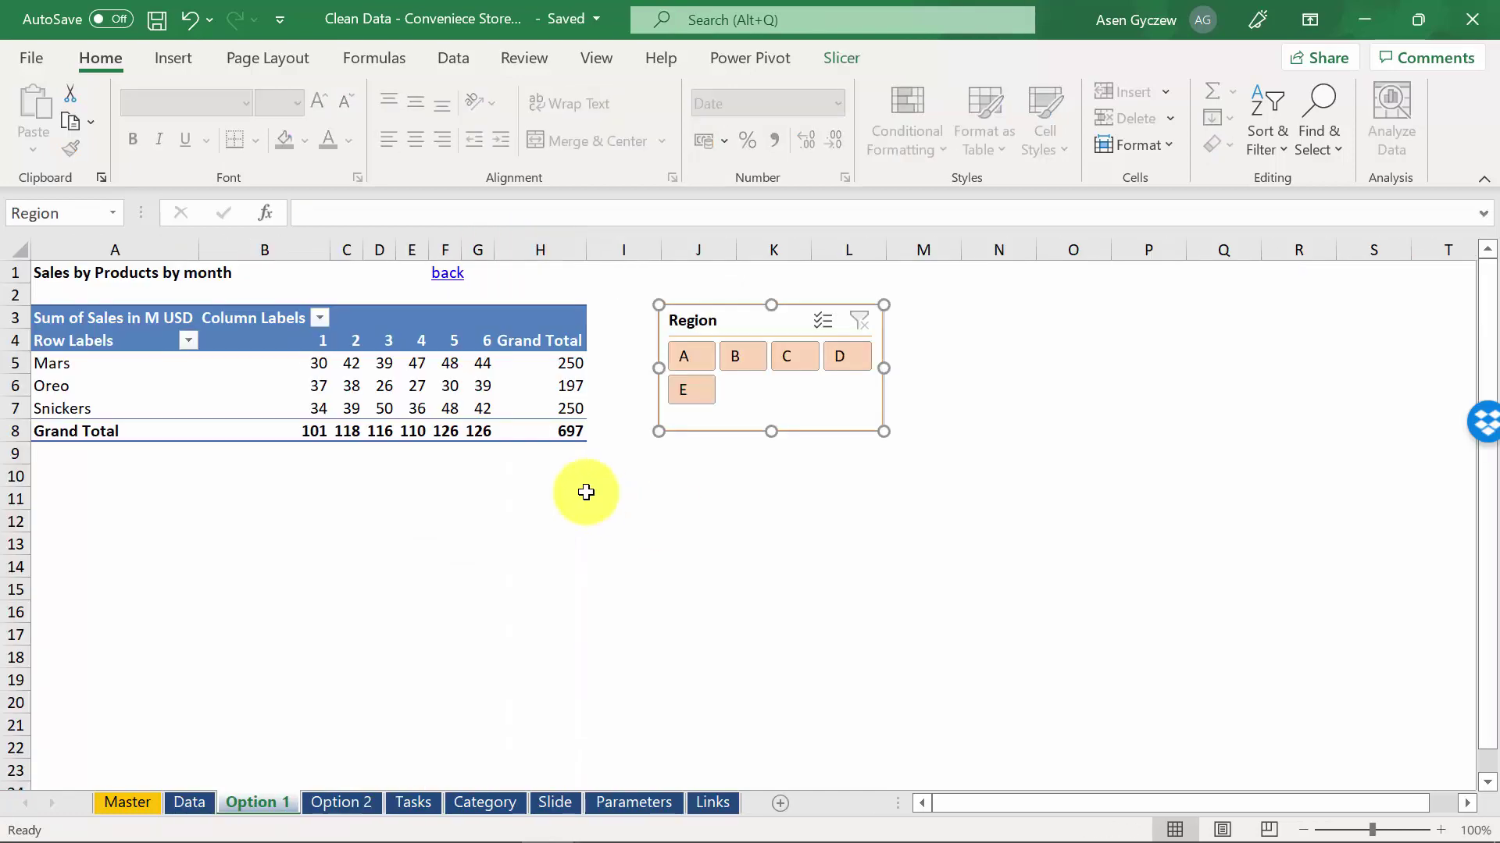
pyautogui.click(582, 496)
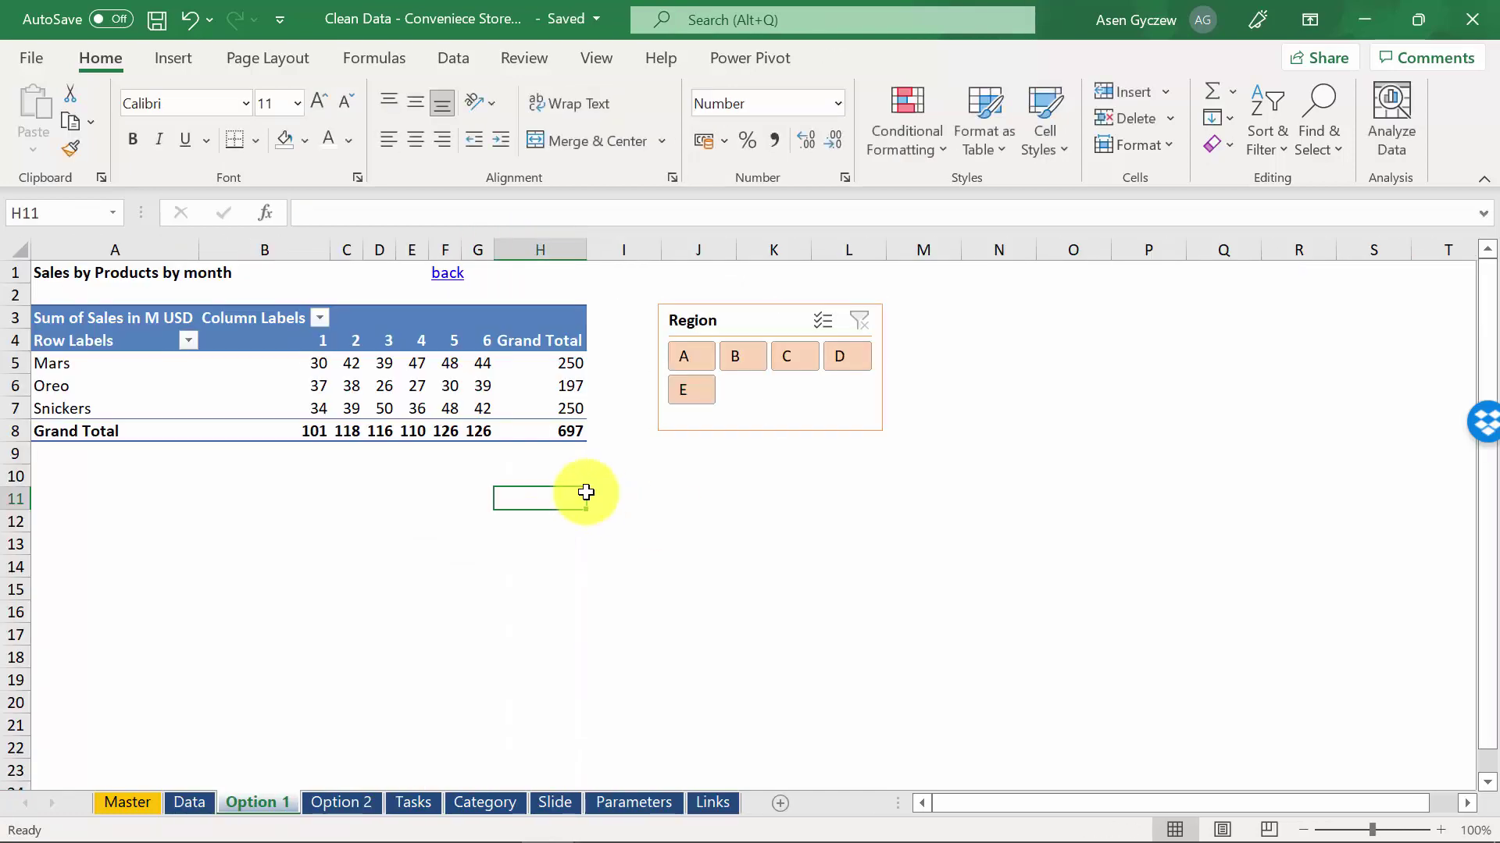
pyautogui.click(16, 362)
pyautogui.click(16, 385)
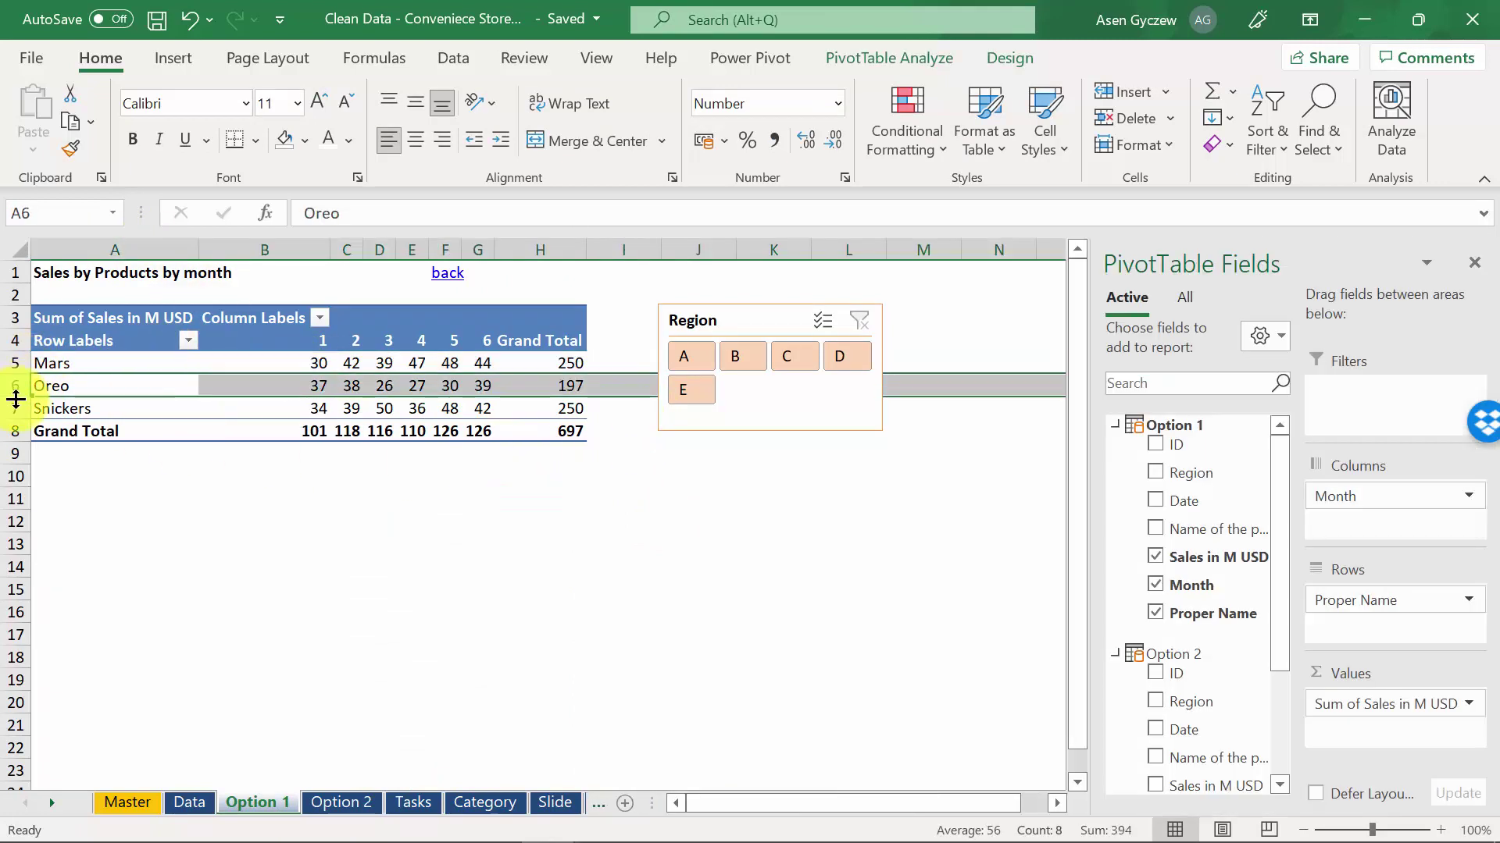
pyautogui.click(16, 406)
pyautogui.click(326, 249)
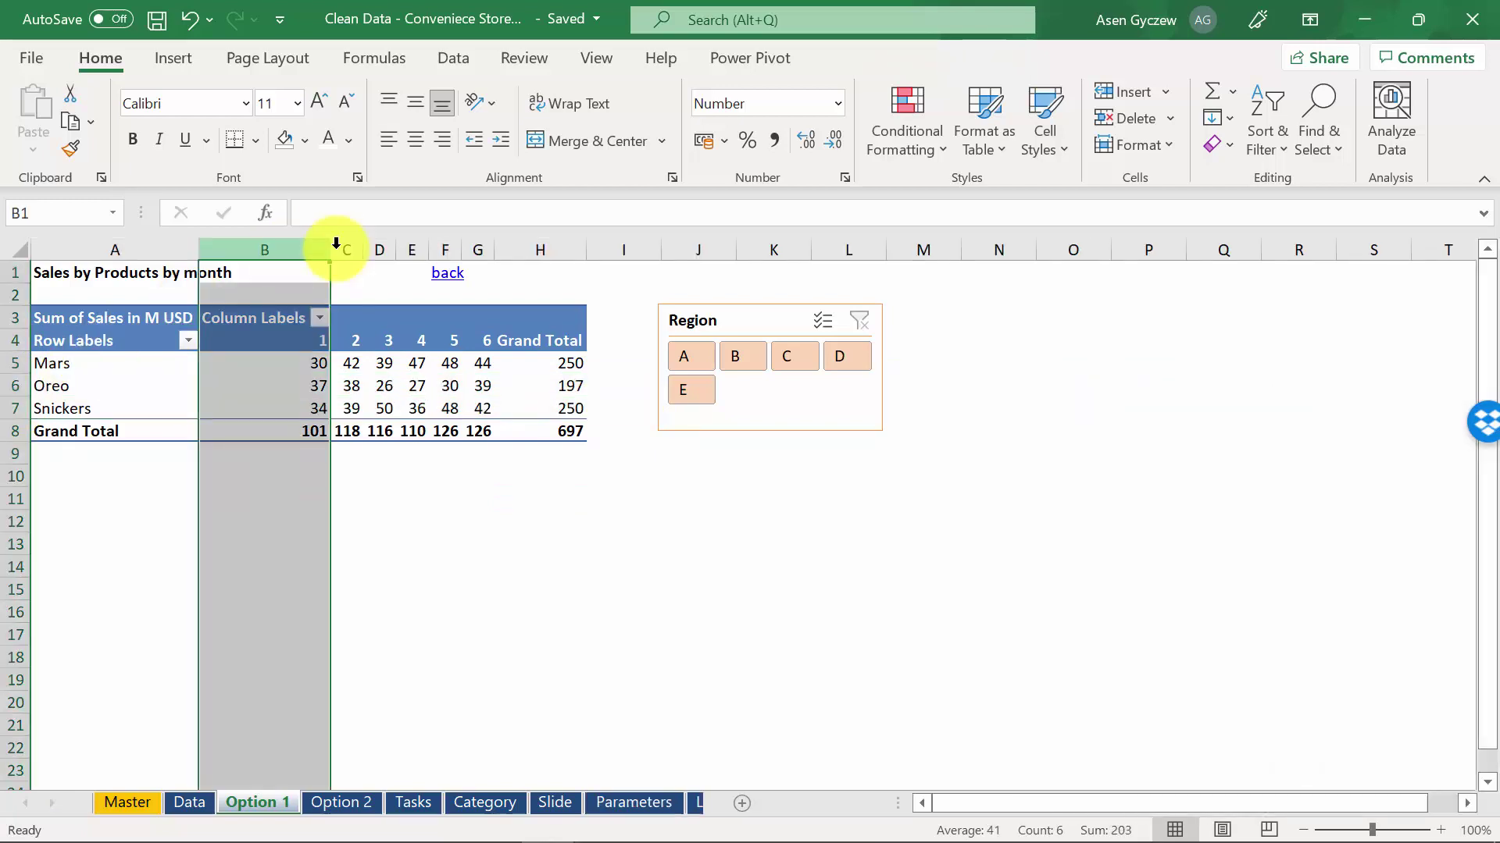
pyautogui.click(344, 248)
pyautogui.click(379, 248)
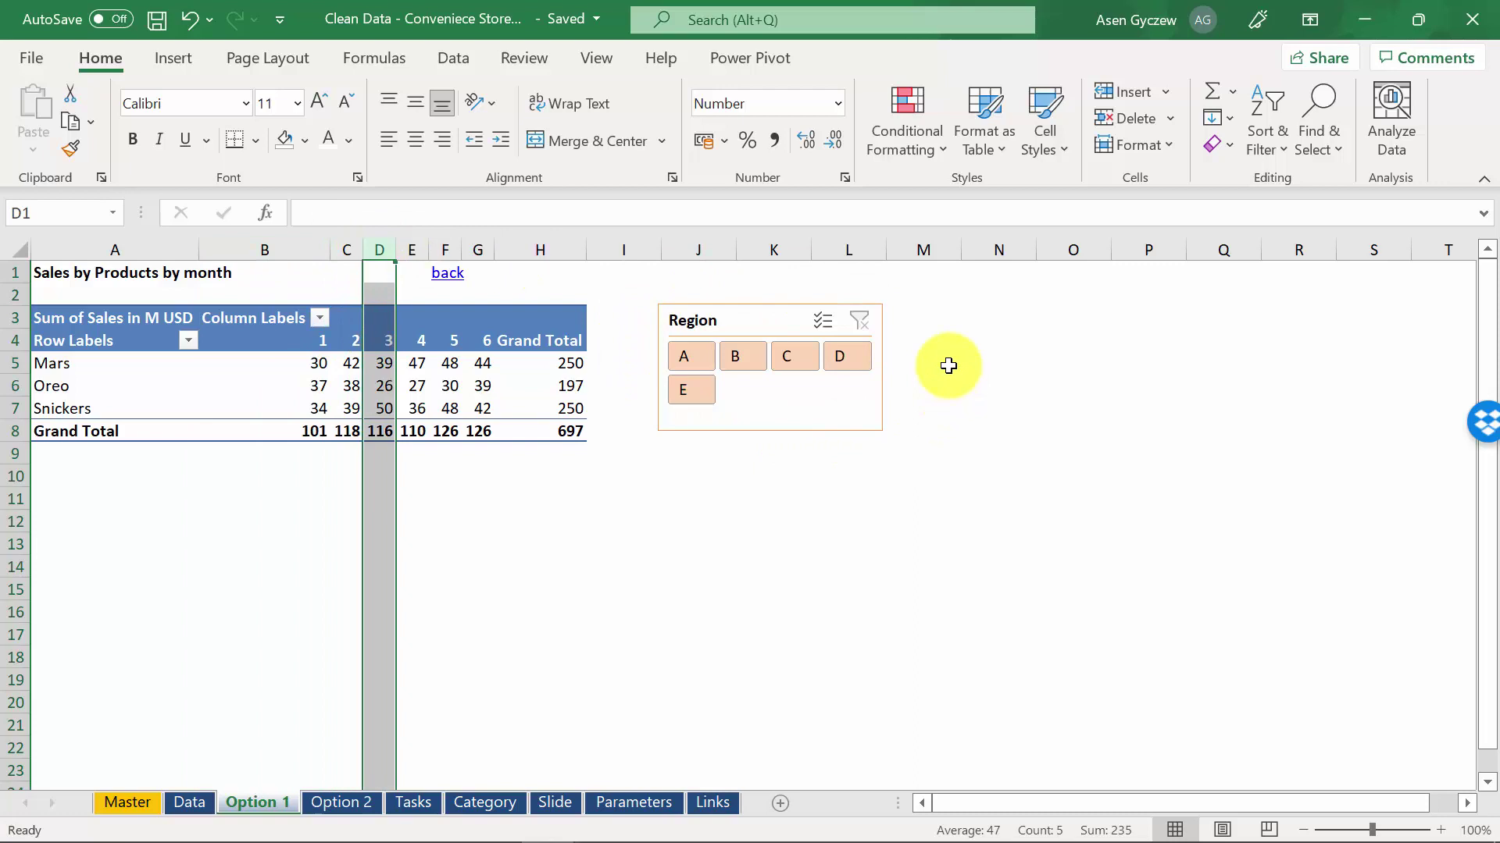
pyautogui.click(787, 356)
pyautogui.click(710, 357)
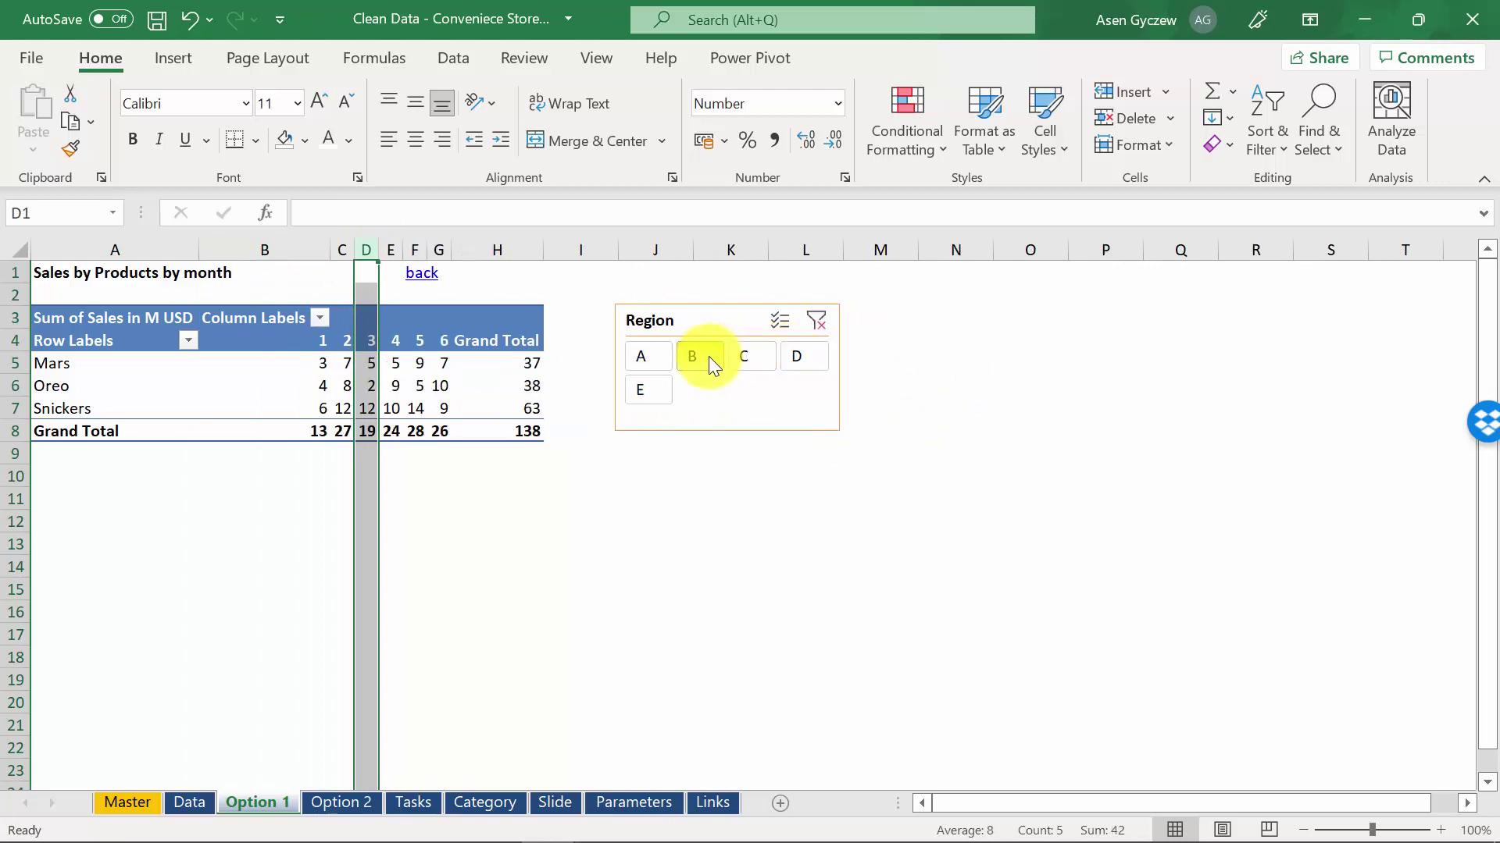
pyautogui.click(799, 359)
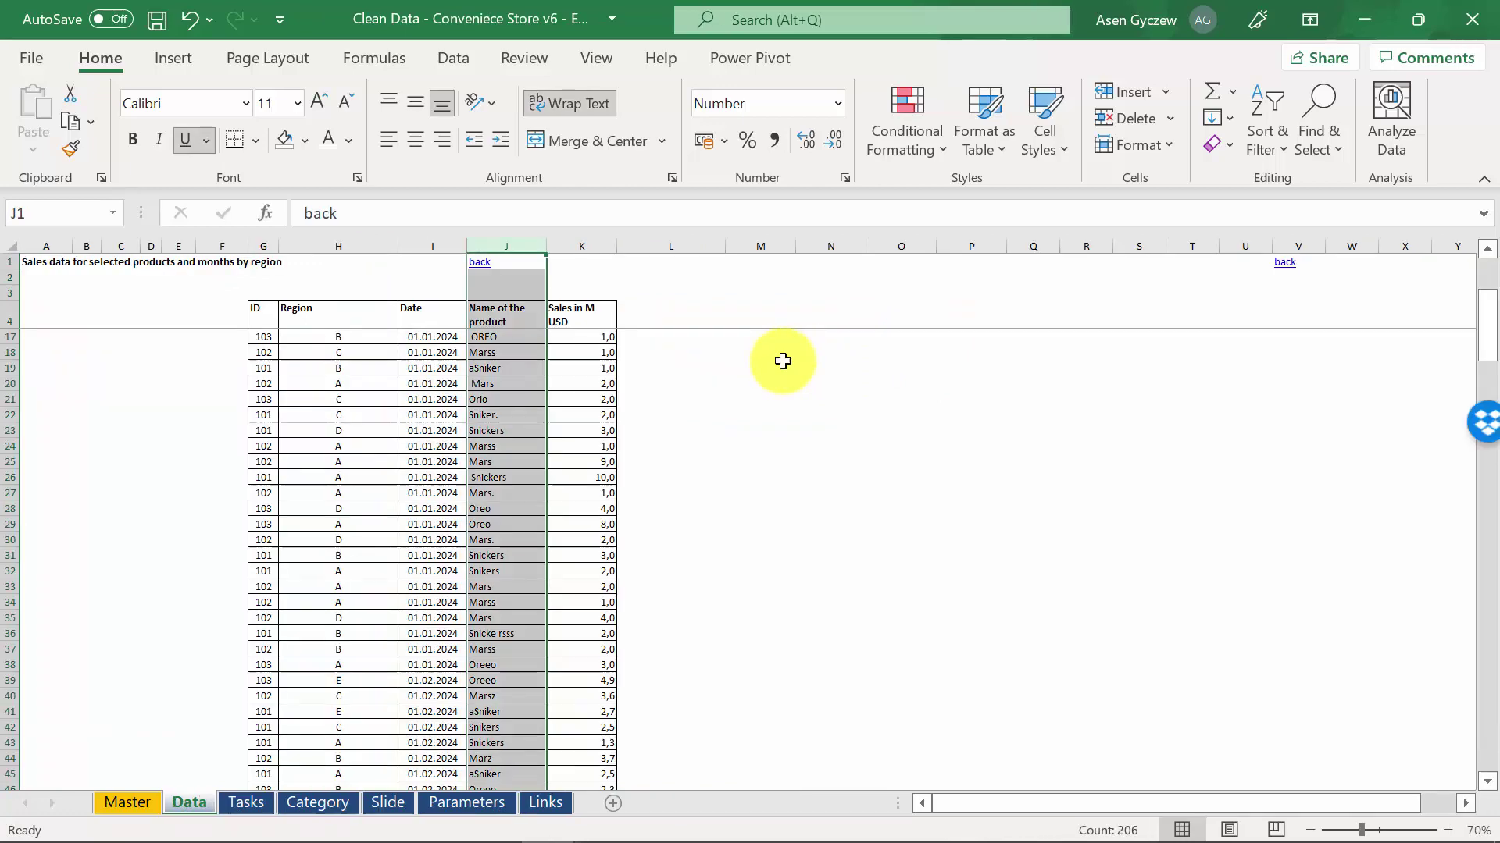
# - Look over the Tasks sheet's Option 1 task list and the Data sheet, then return to Master
pyautogui.click(227, 728)
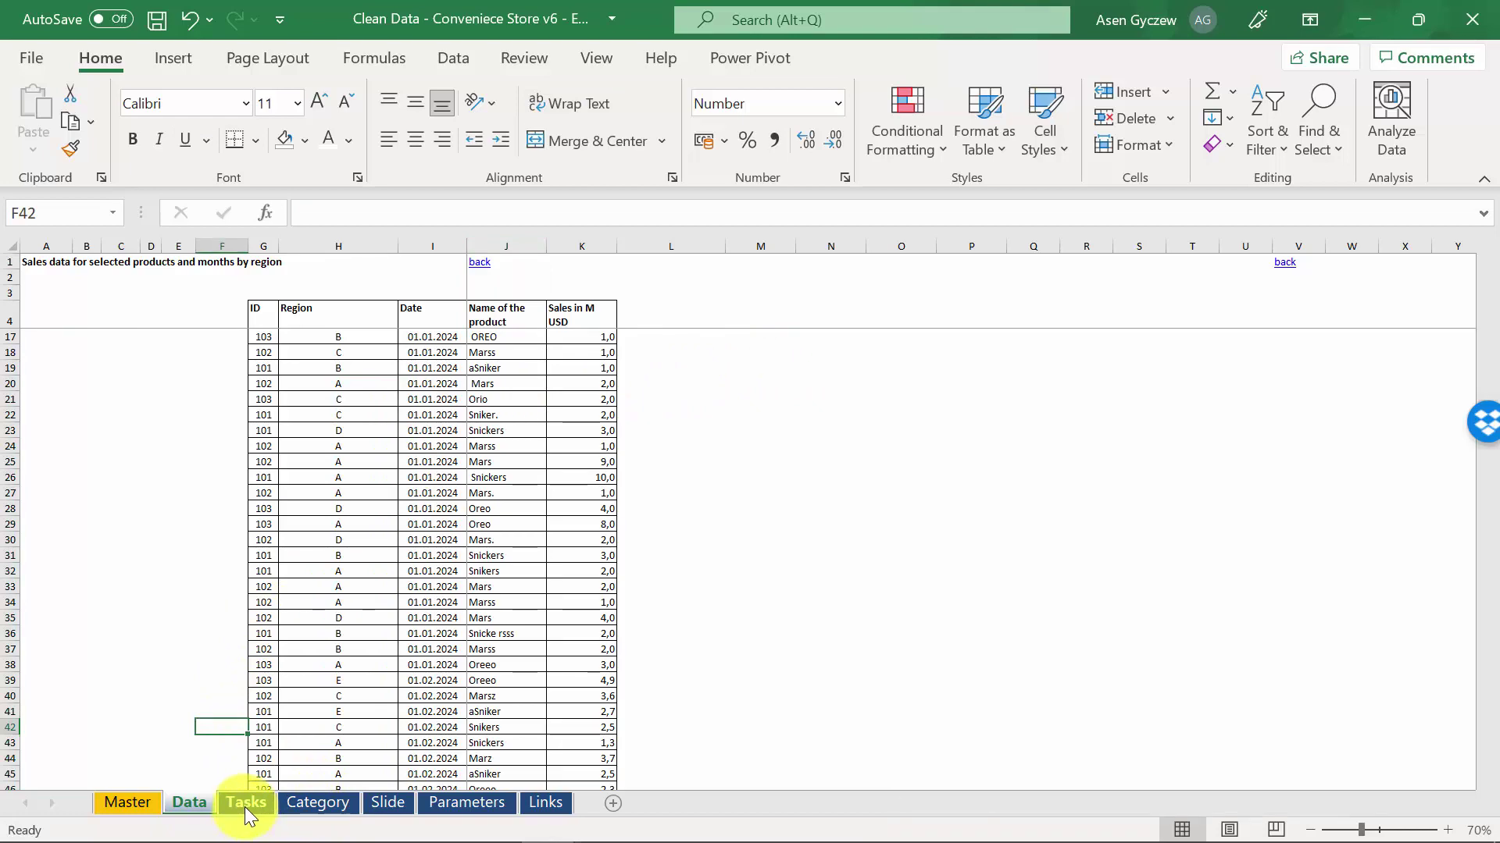
pyautogui.click(246, 809)
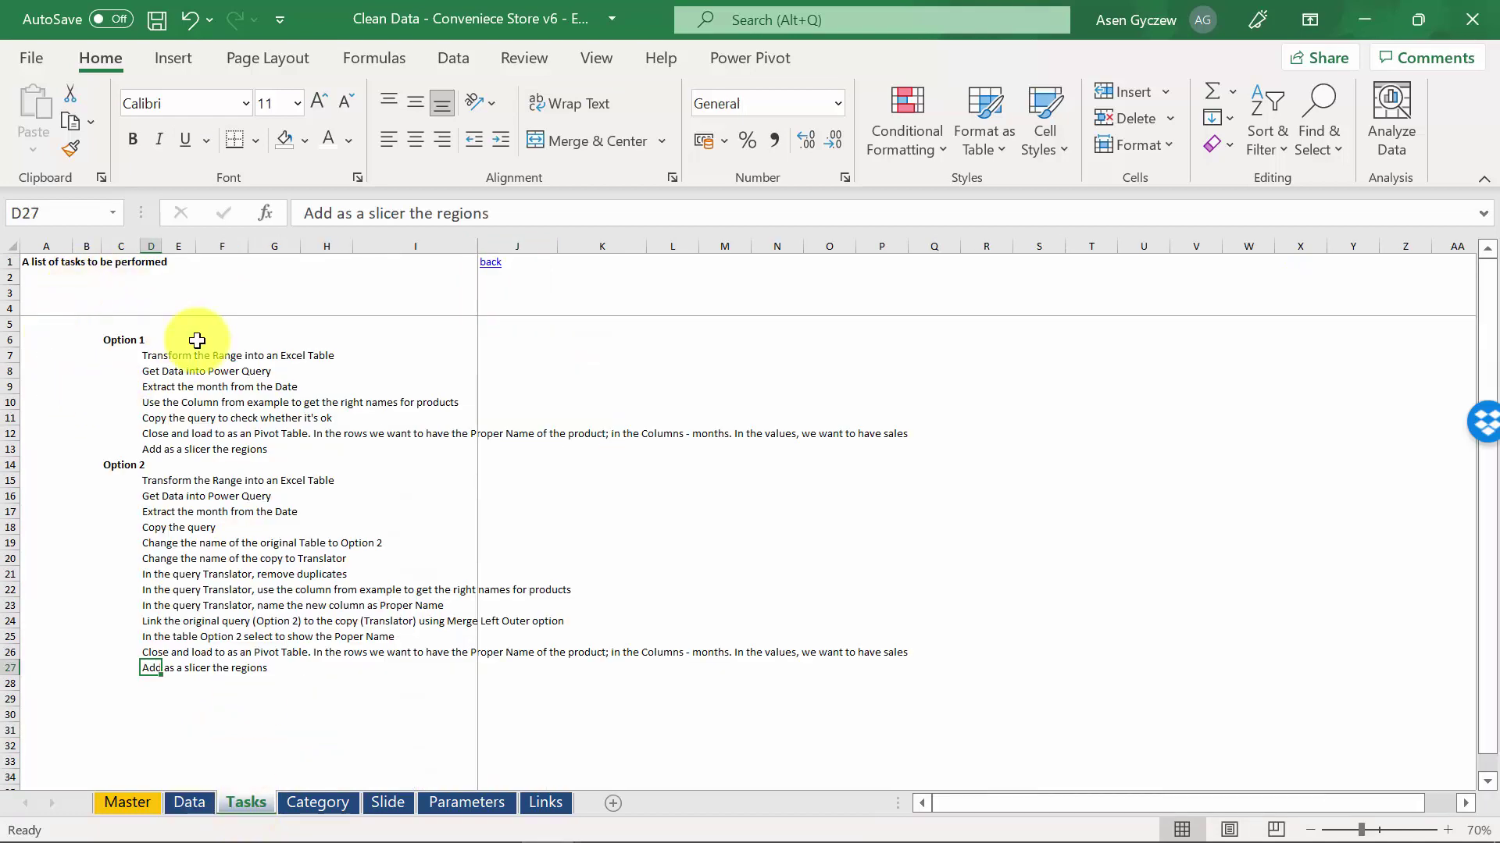
pyautogui.click(130, 248)
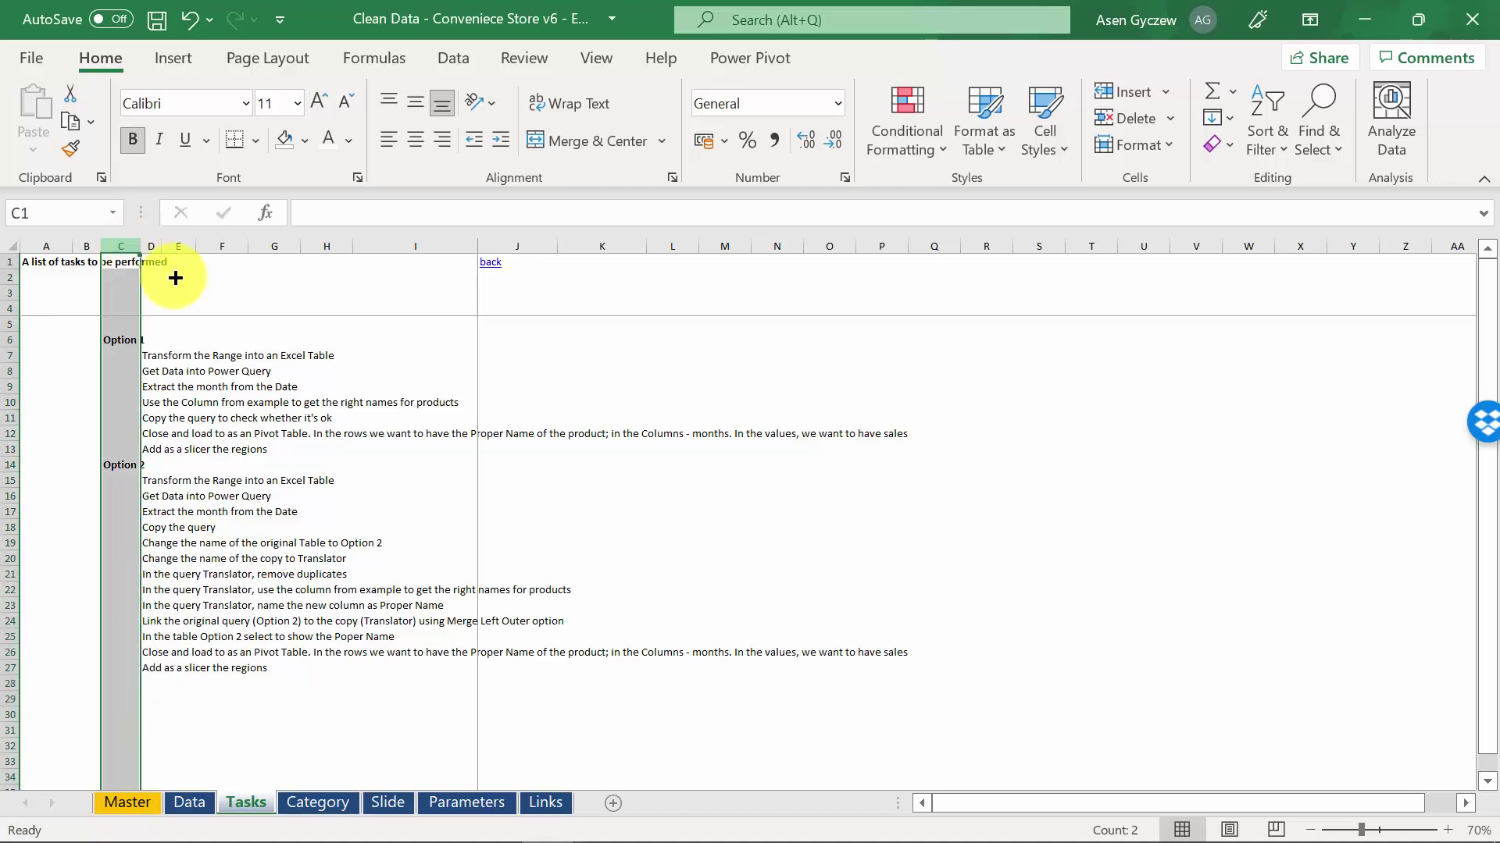
pyautogui.click(269, 337)
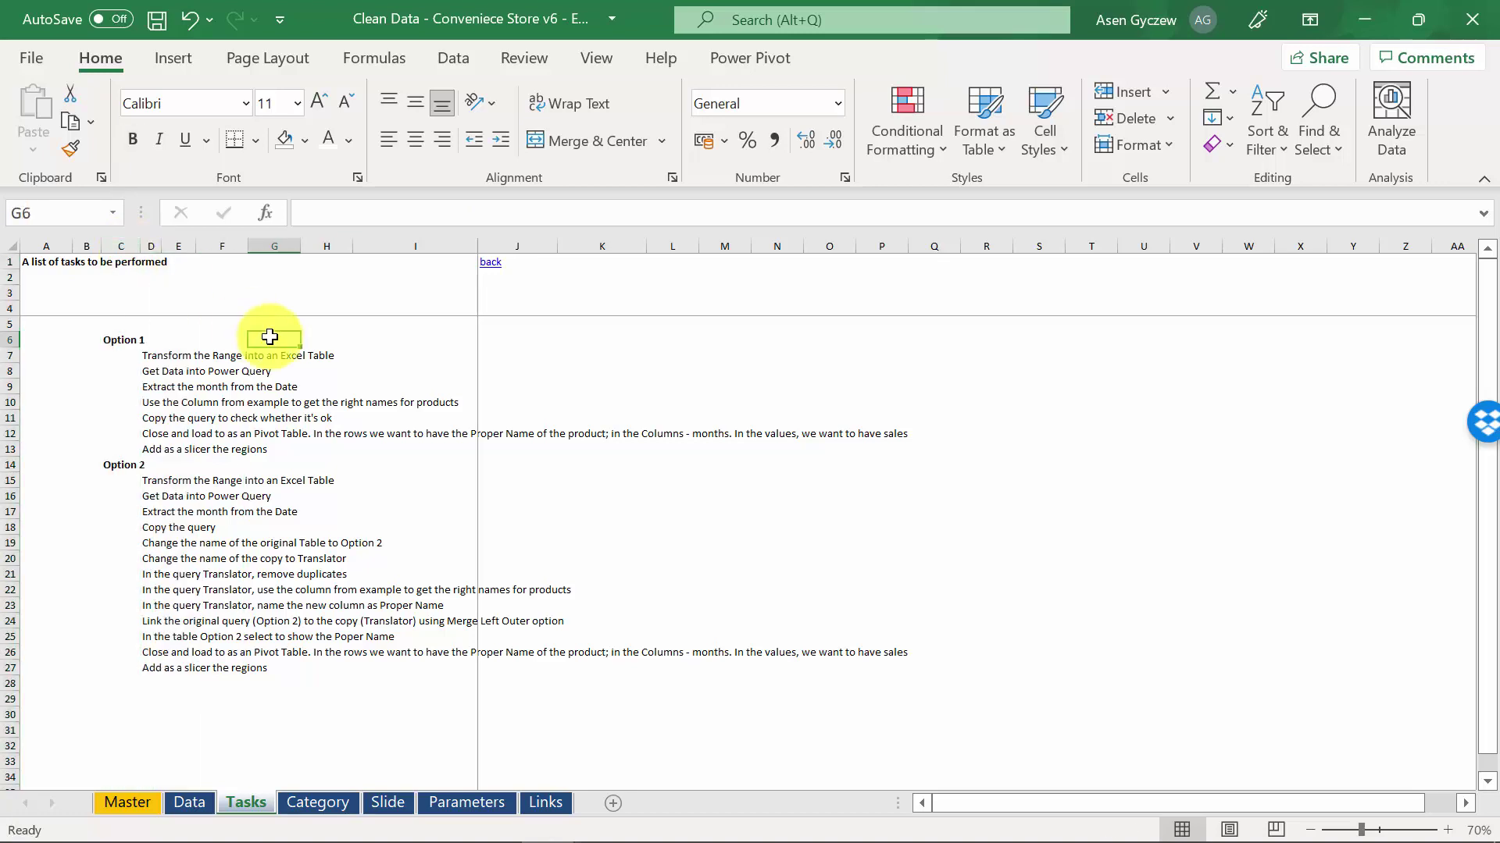
pyautogui.click(188, 803)
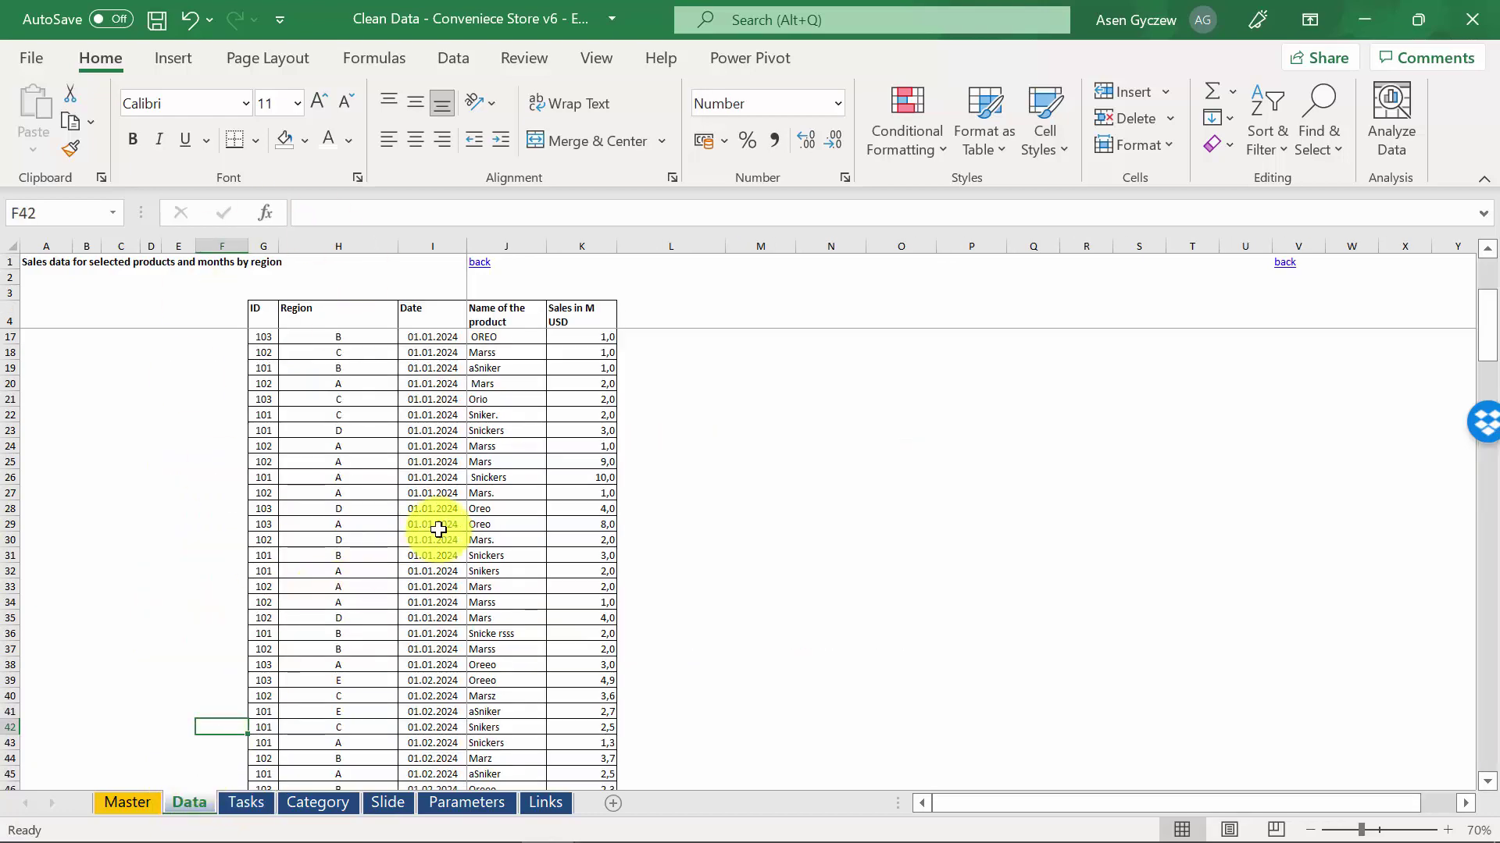
pyautogui.click(264, 810)
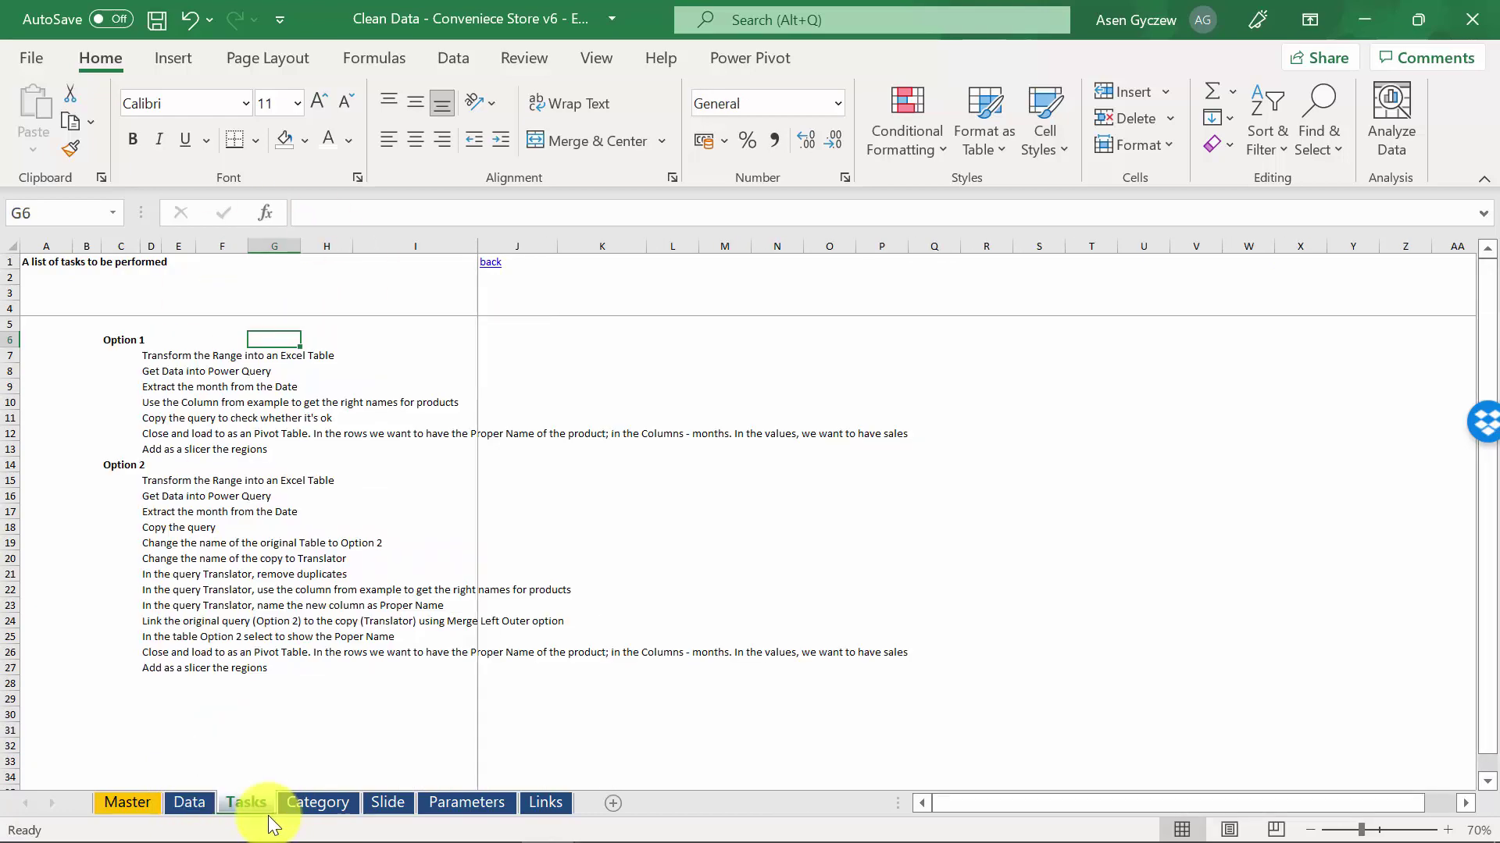
pyautogui.click(125, 803)
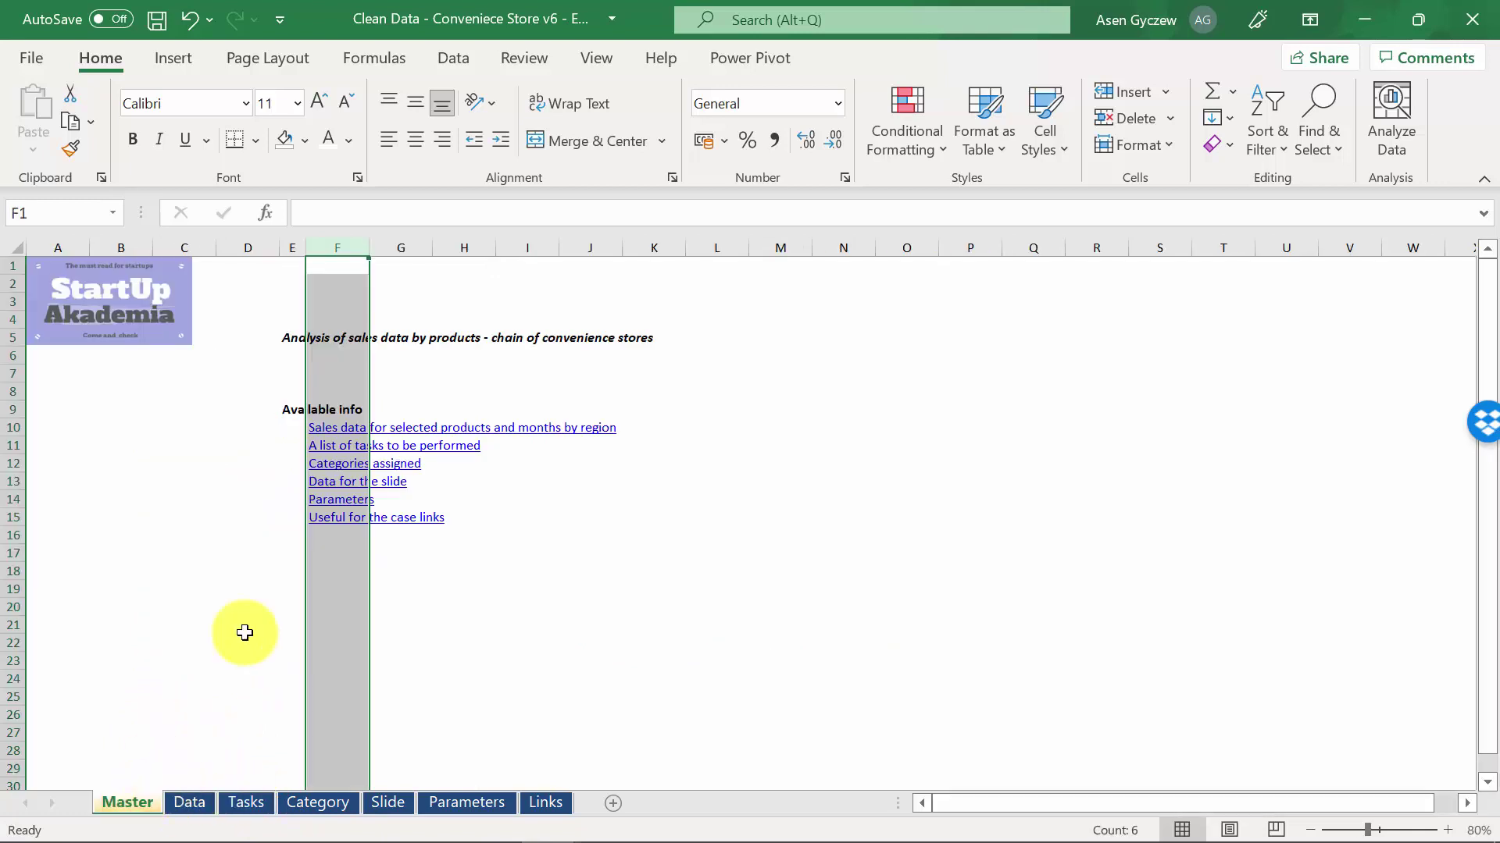
pyautogui.click(264, 607)
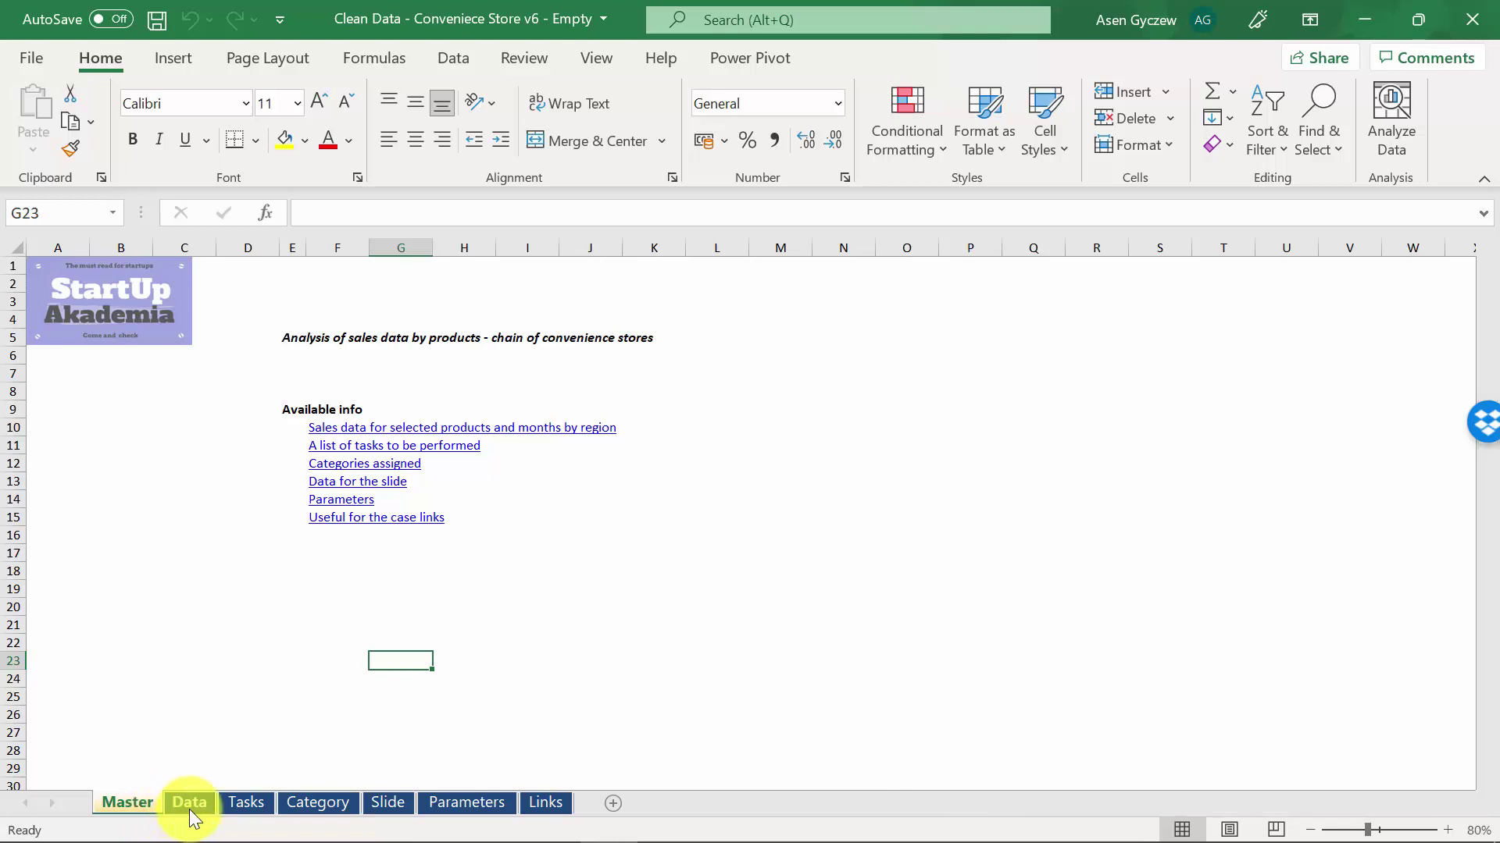
# - Convert the sales range G4:K208 into a table and load it into Power Query Editor
pyautogui.click(189, 803)
pyautogui.click(256, 313)
pyautogui.hotkey('ctrl', 'shift', 'Right')
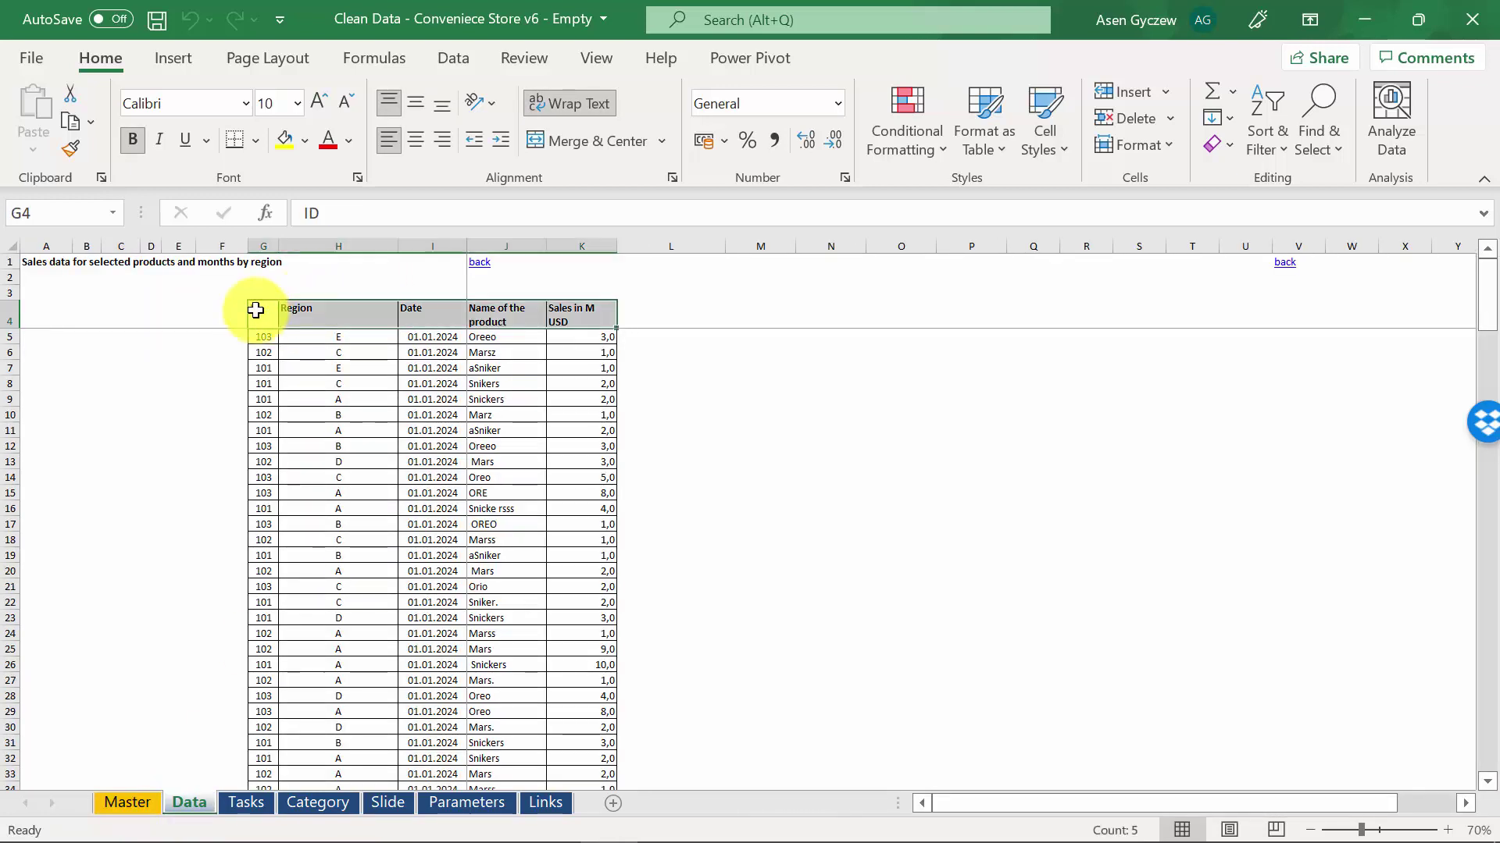
pyautogui.hotkey('ctrl', 'shift', 'Down')
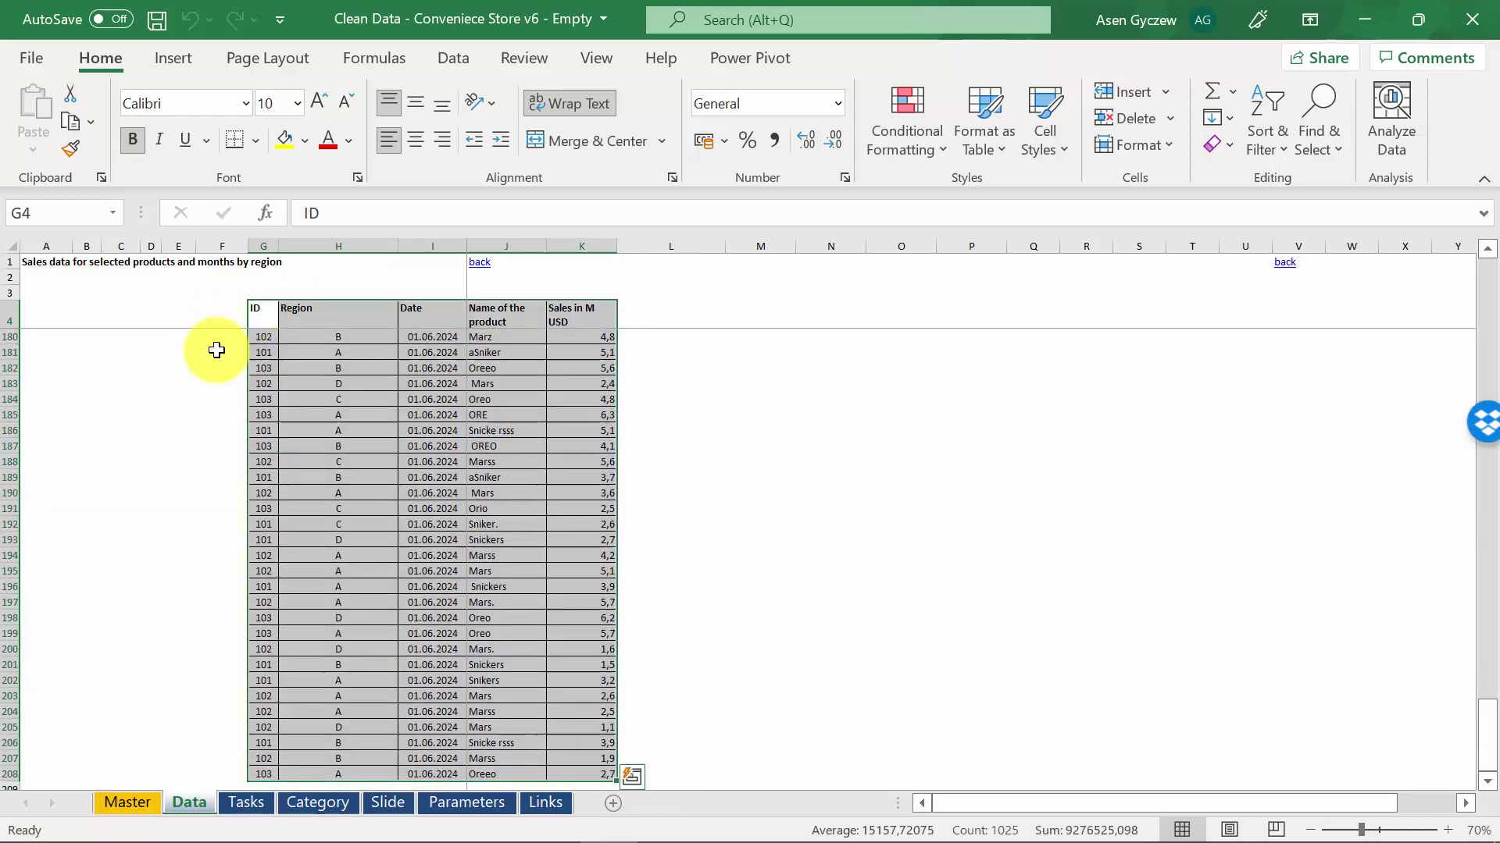
pyautogui.hotkey('ctrl', 't')
pyautogui.press('Return')
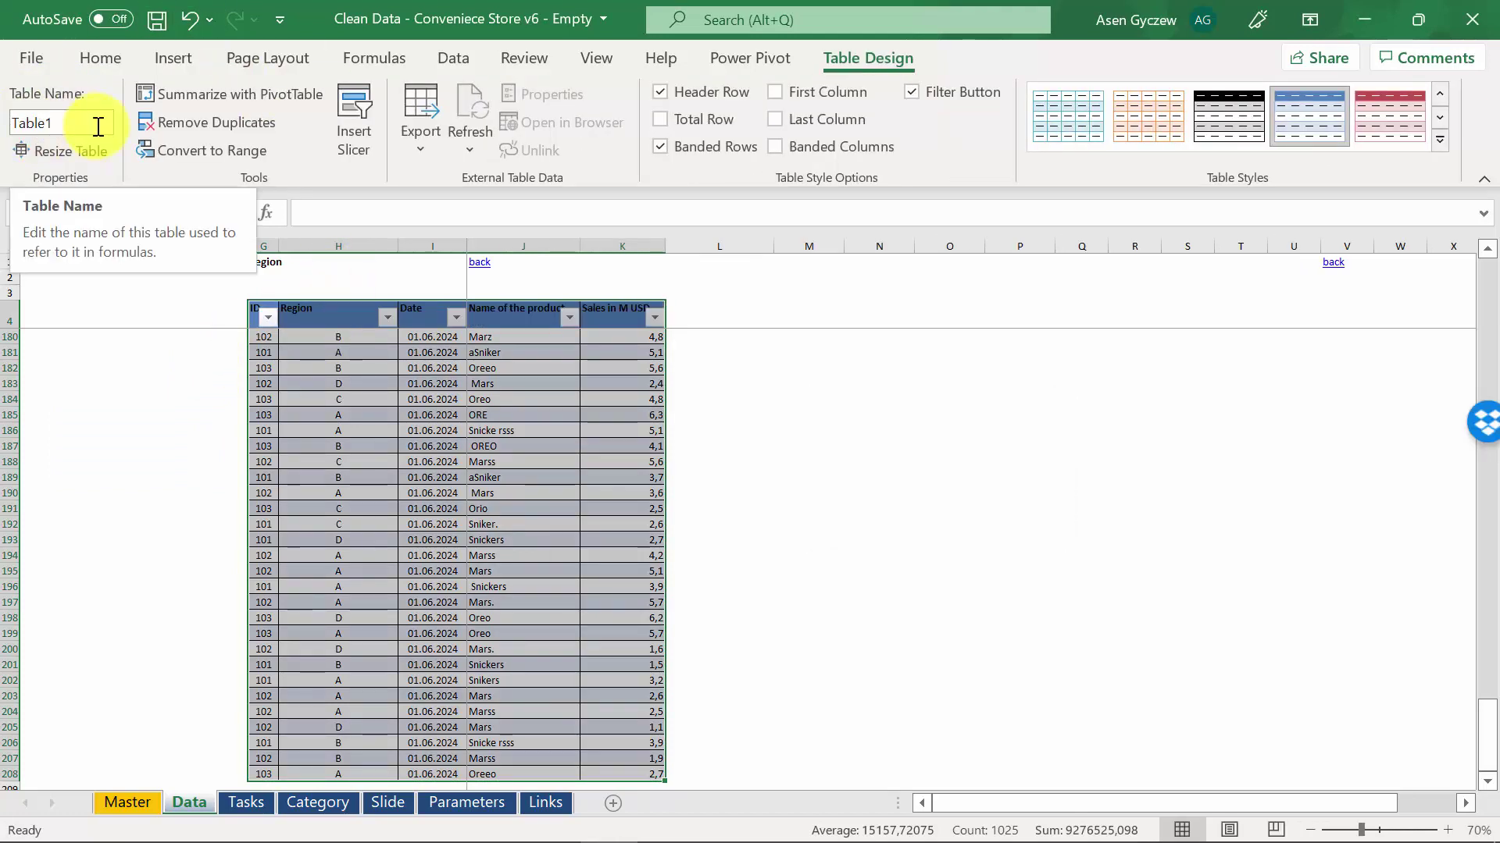
pyautogui.click(453, 58)
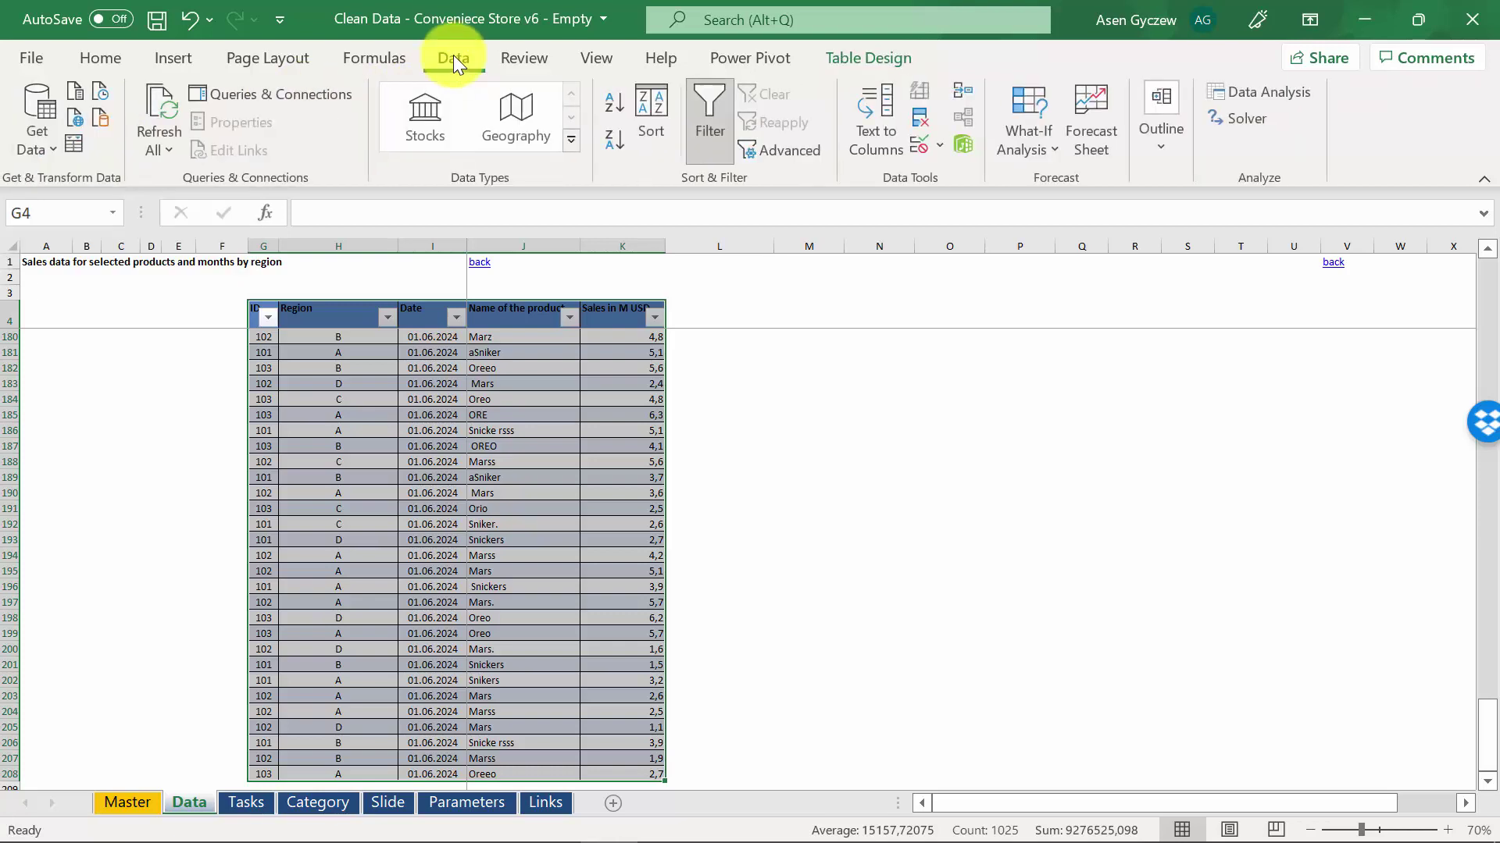
pyautogui.click(81, 153)
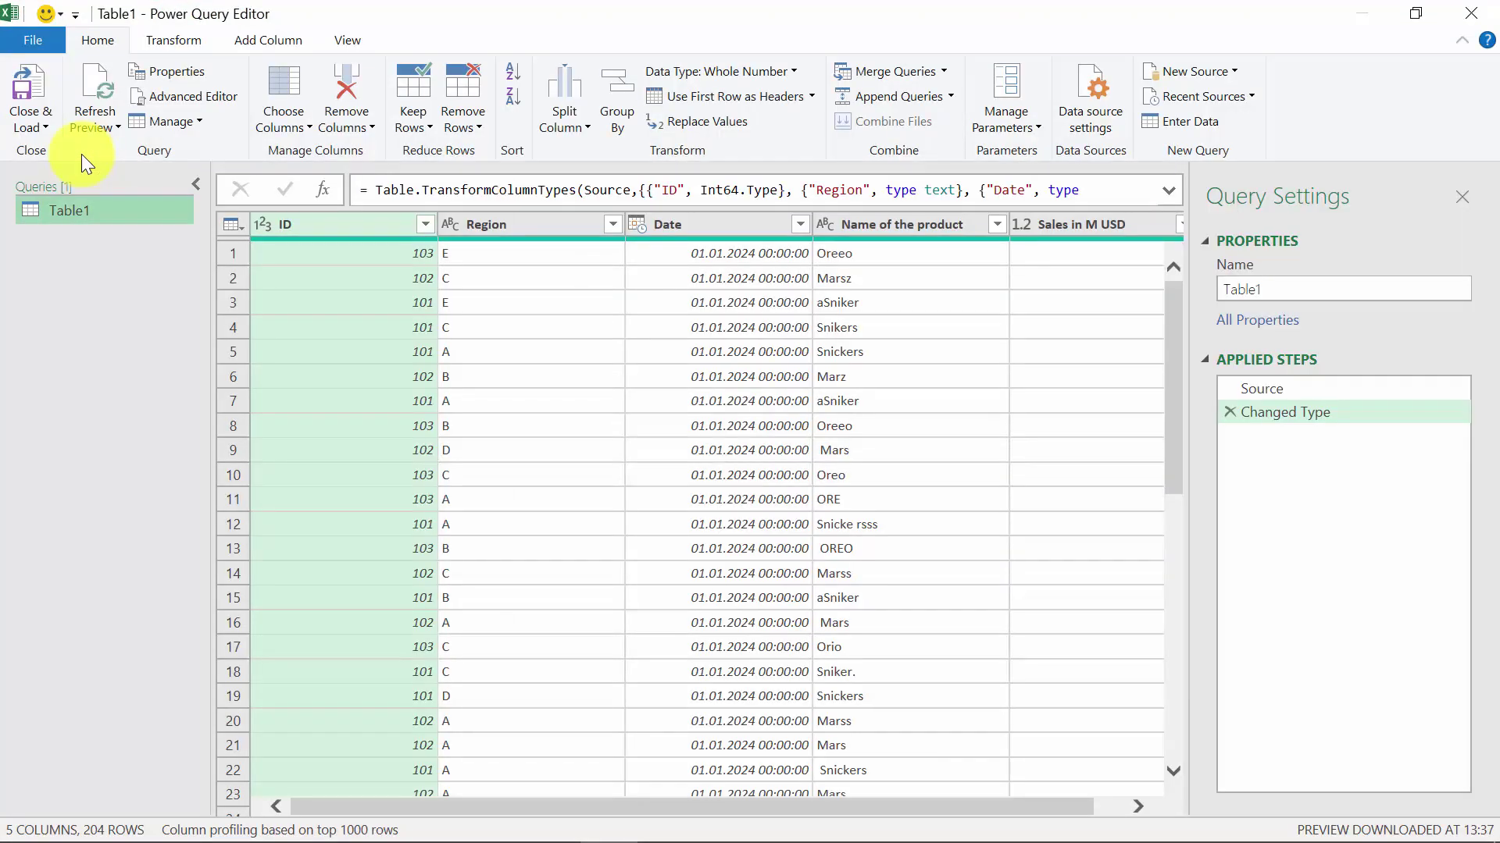
# - Rename the Table1 query to Option 1
pyautogui.doubleClick(61, 210)
pyautogui.write('O')
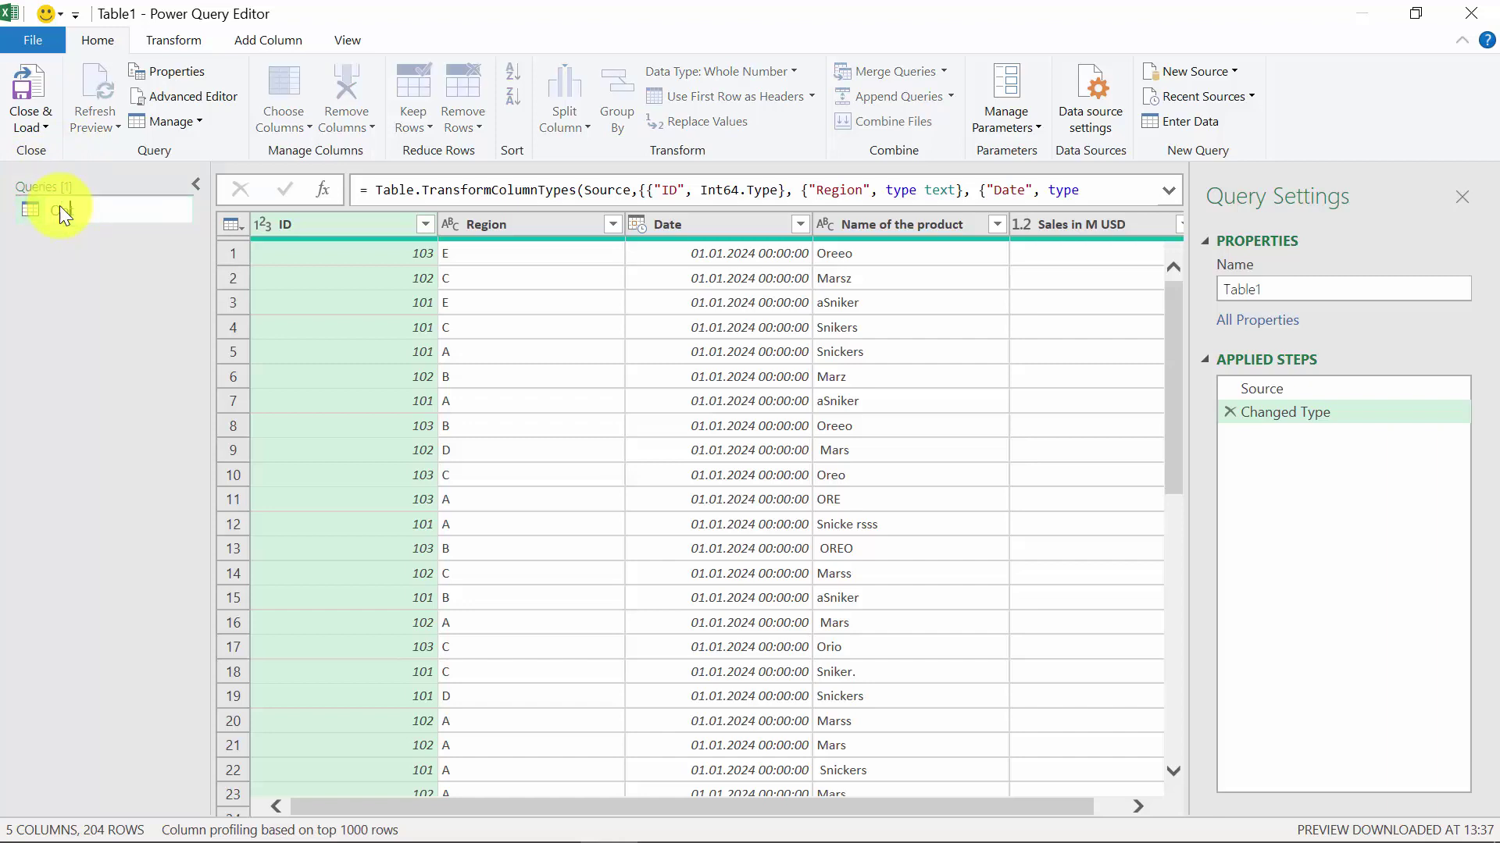
pyautogui.write('ption 1')
pyautogui.press('Return')
# - Add a Month number column extracted from the Date column
pyautogui.click(709, 227)
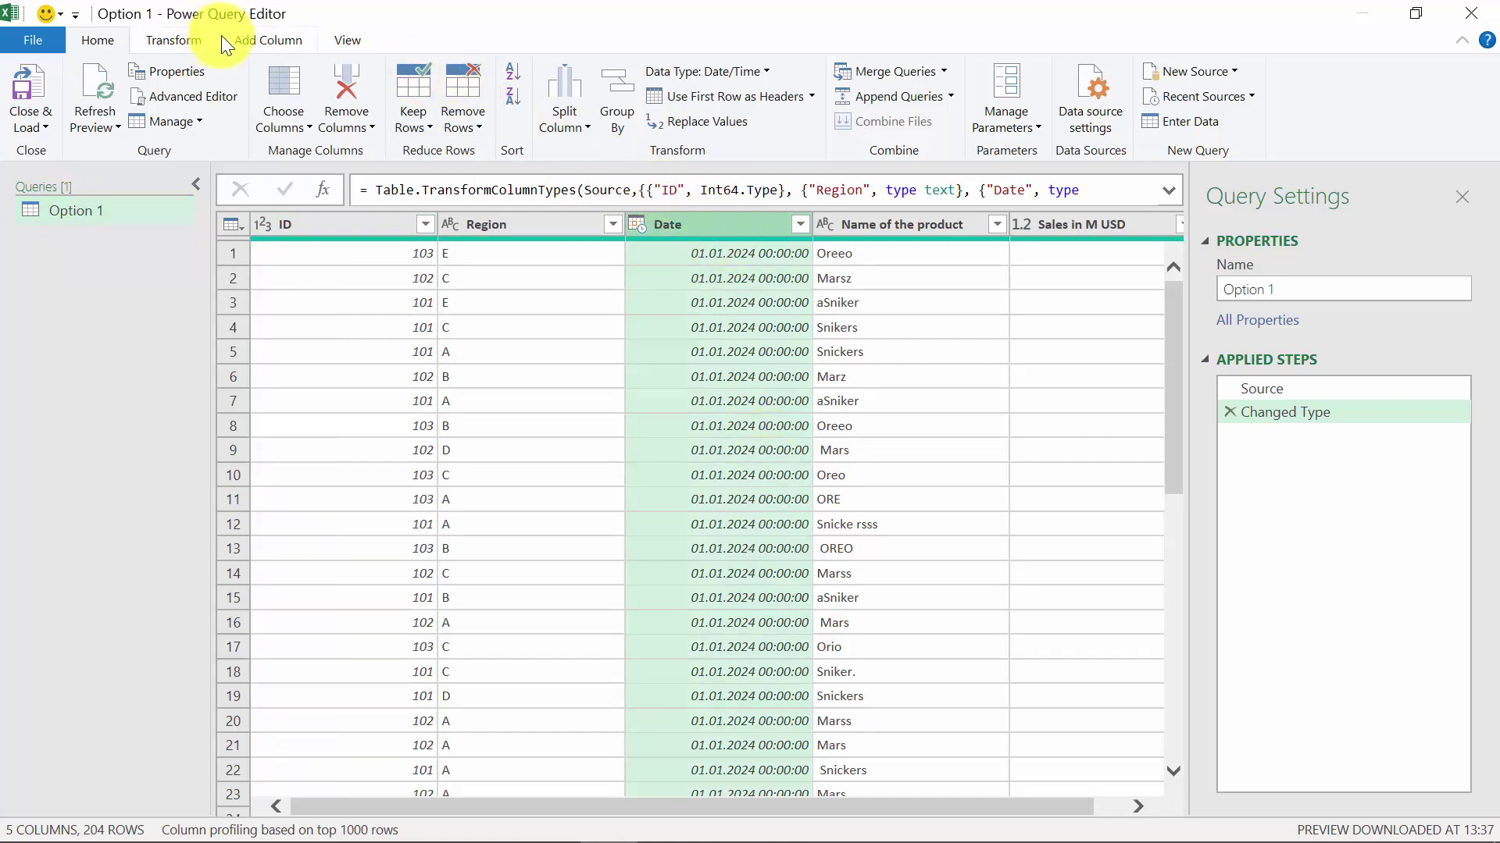
pyautogui.click(242, 39)
pyautogui.click(859, 121)
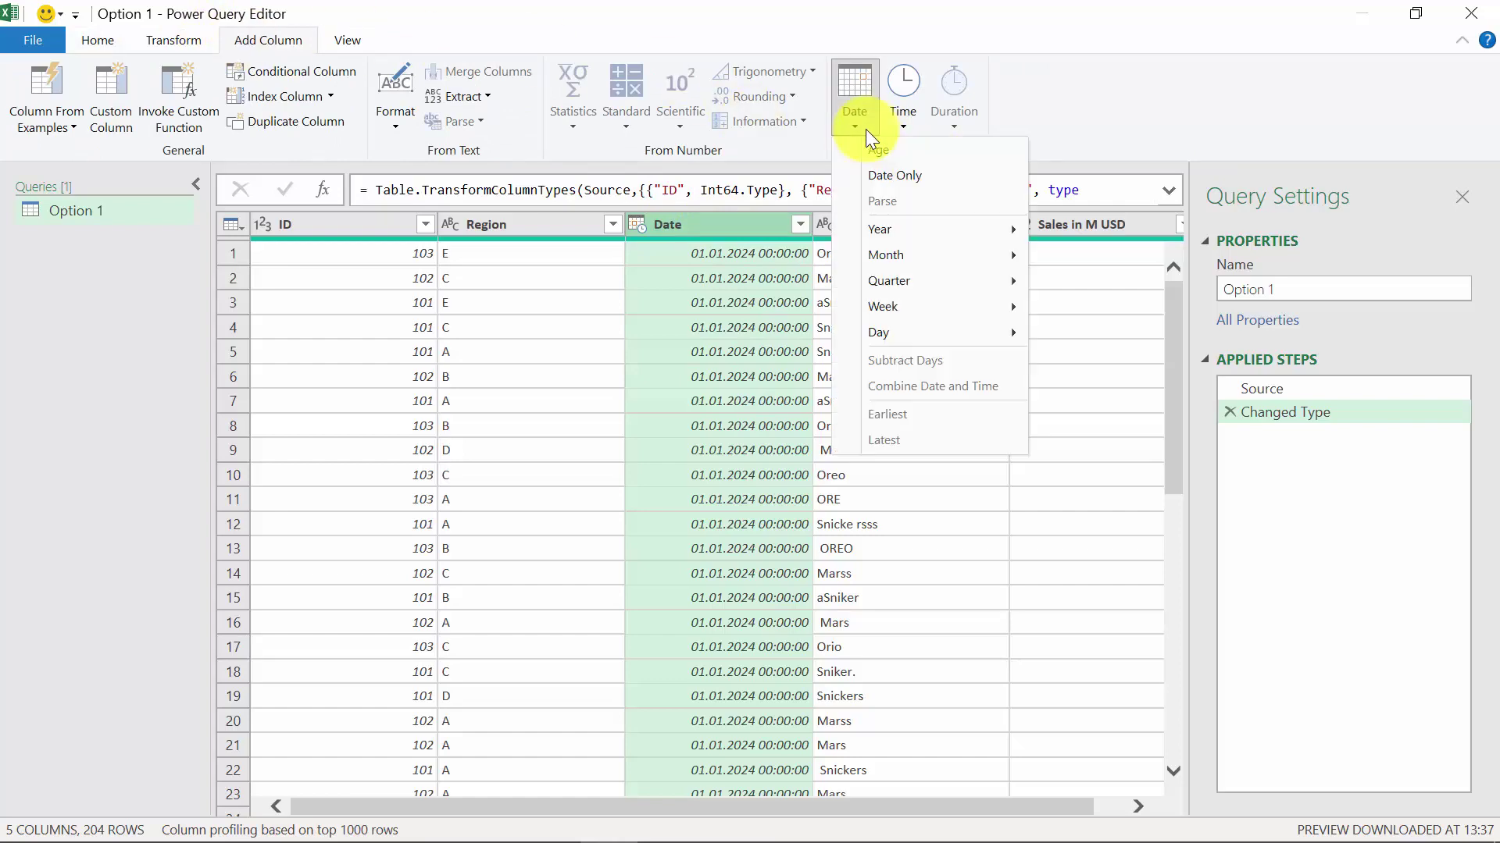
pyautogui.moveTo(926, 230)
pyautogui.moveTo(1009, 264)
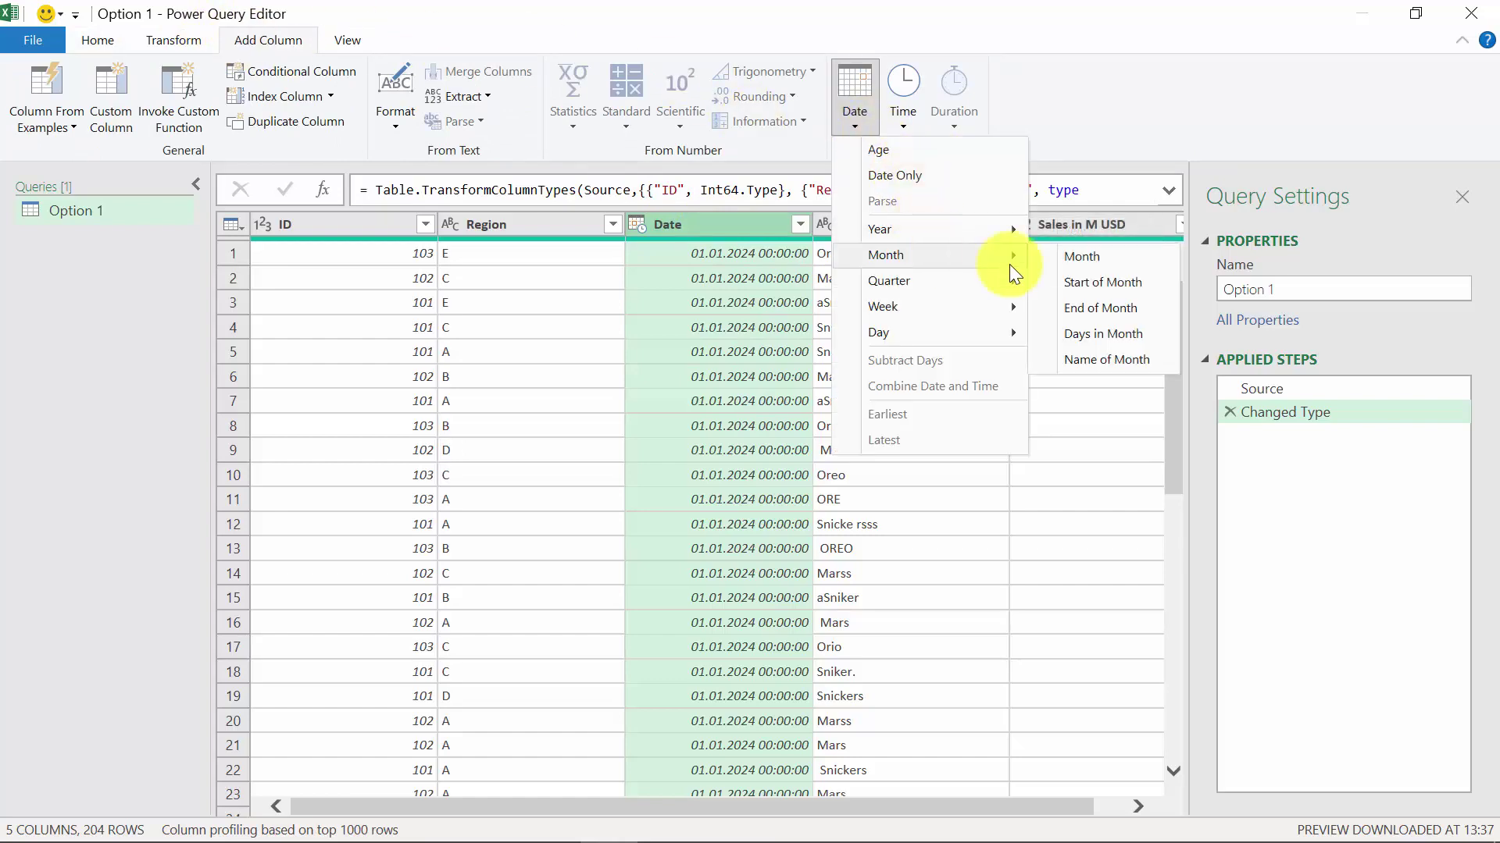
pyautogui.click(1127, 266)
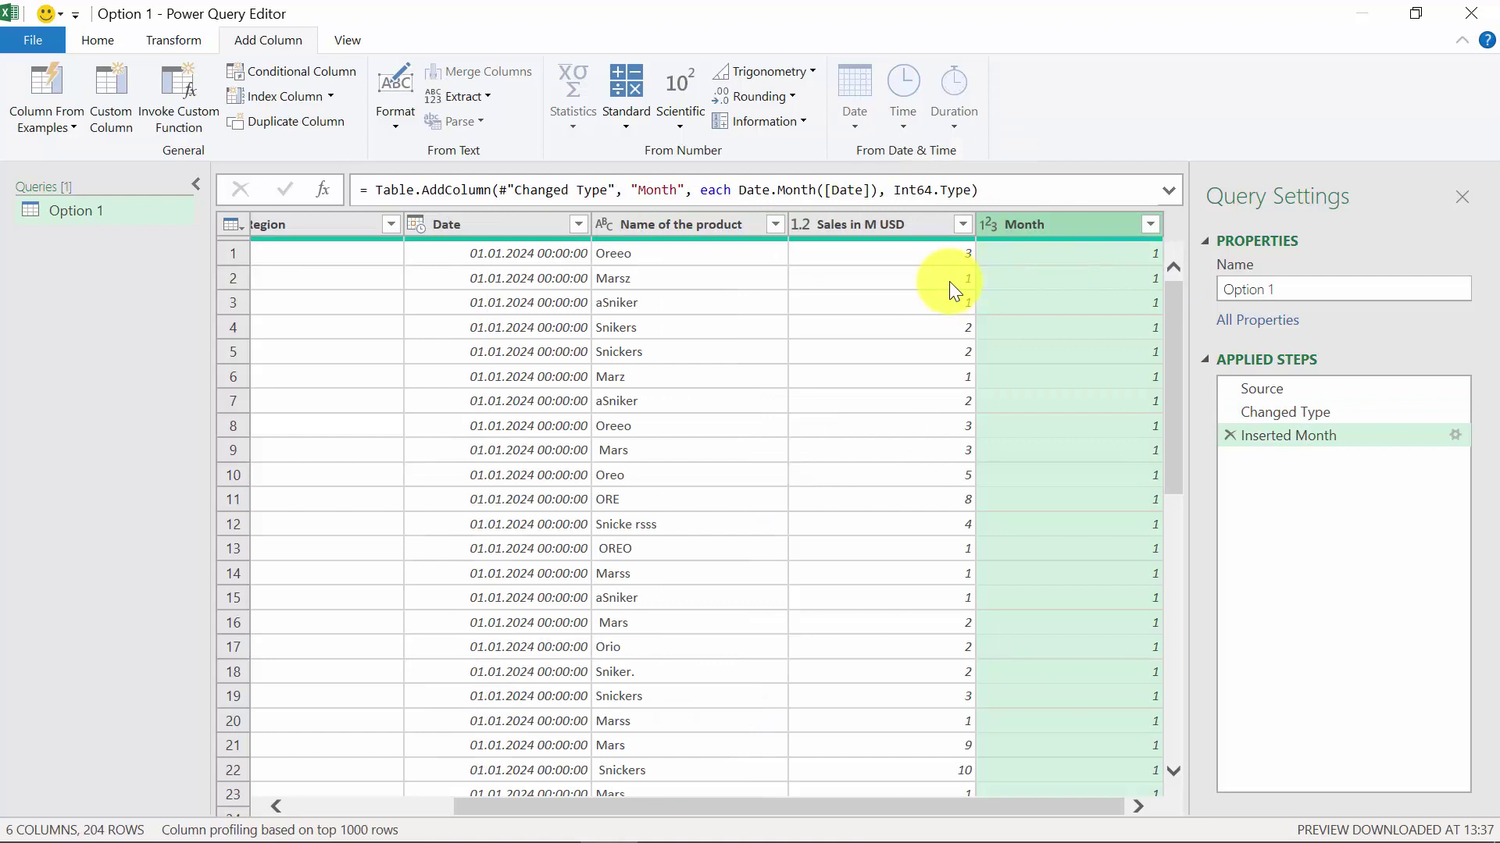
pyautogui.click(729, 226)
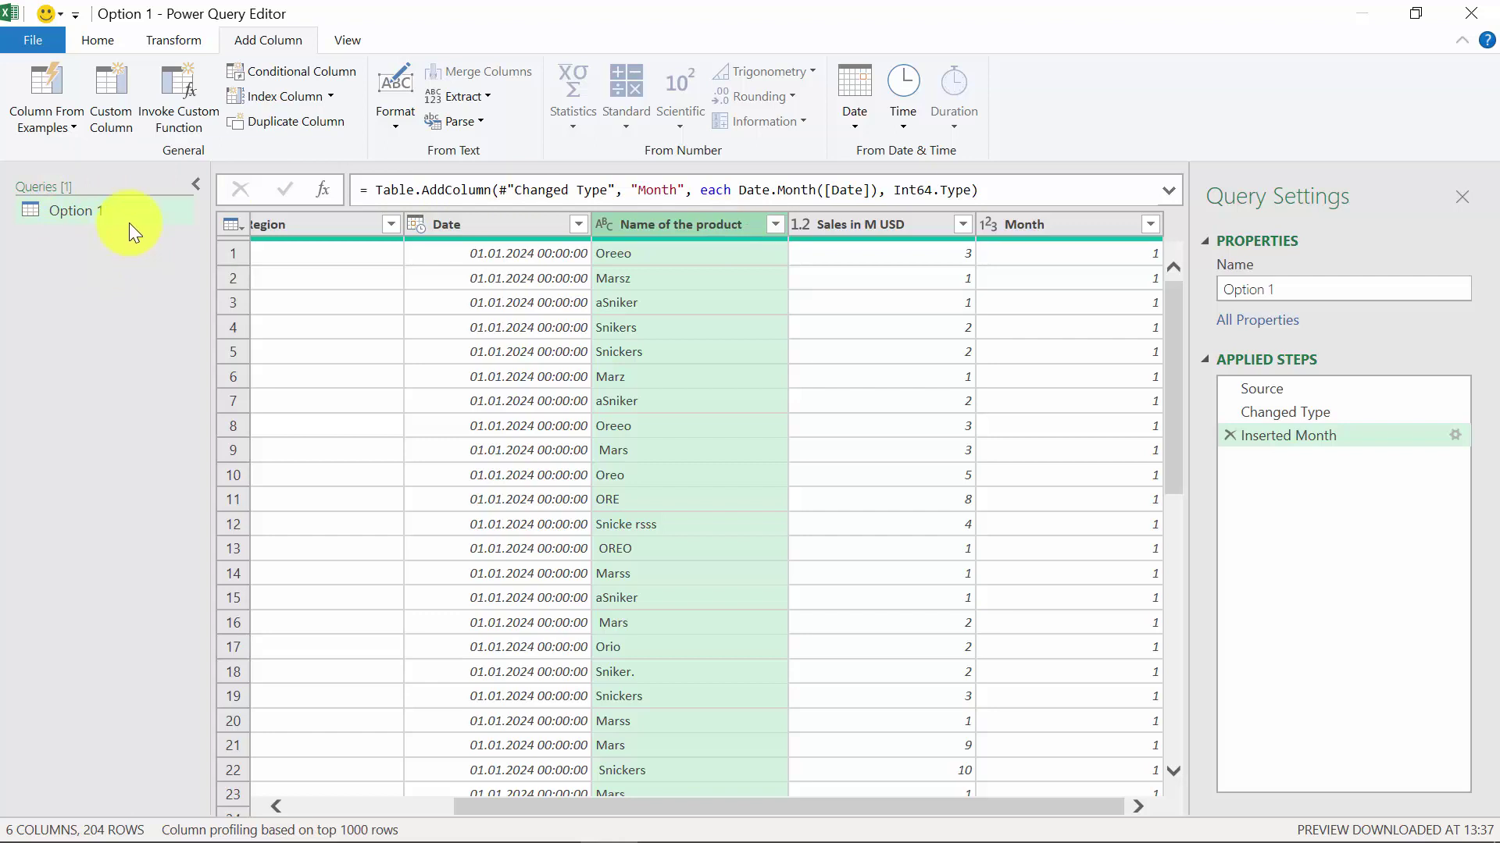
# - Start a column from examples based on the selected Name of the product column
pyautogui.click(35, 125)
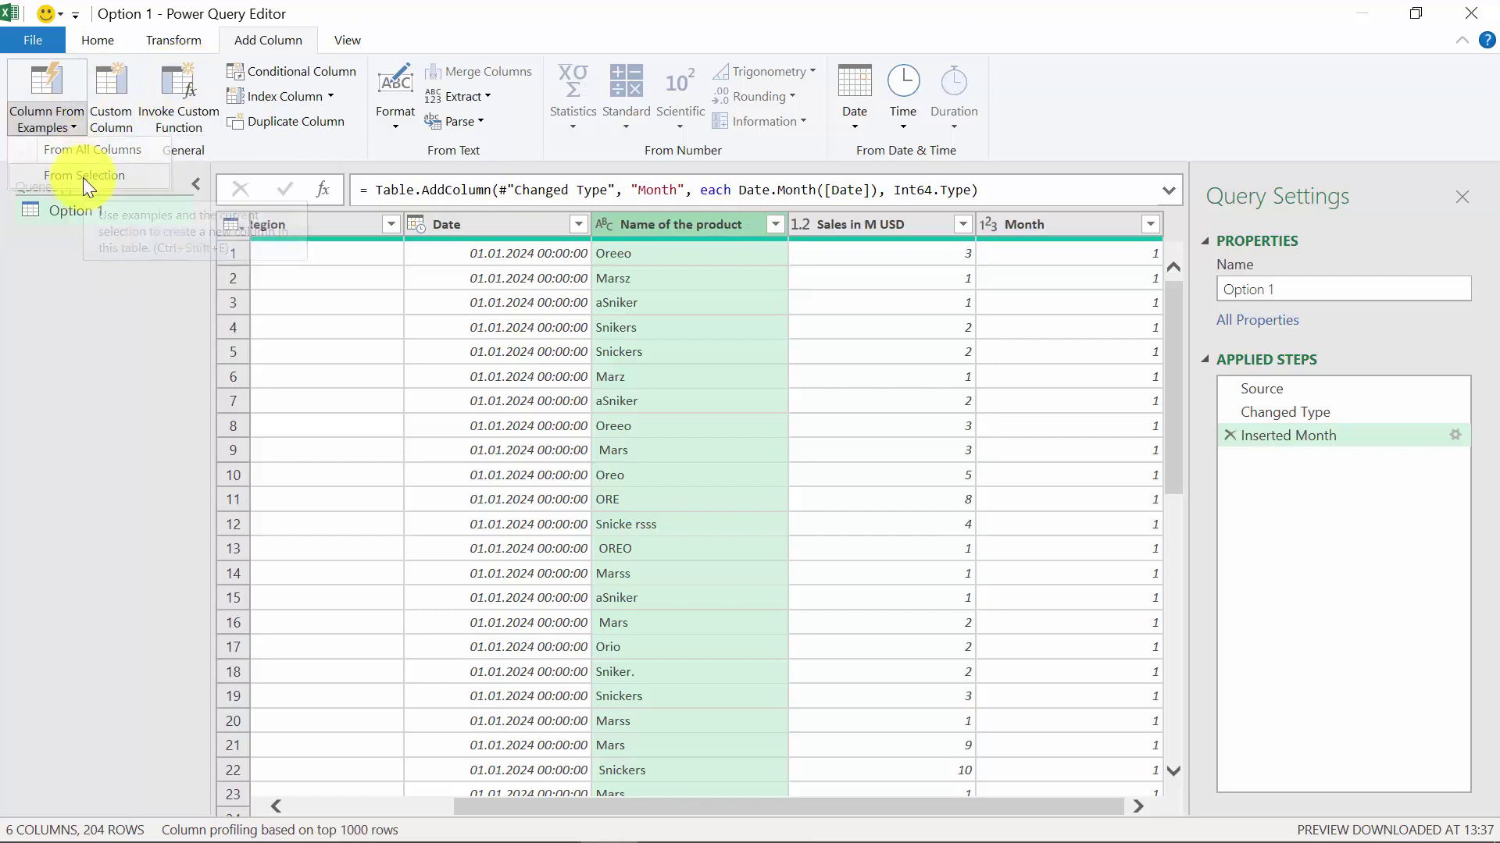
pyautogui.click(83, 177)
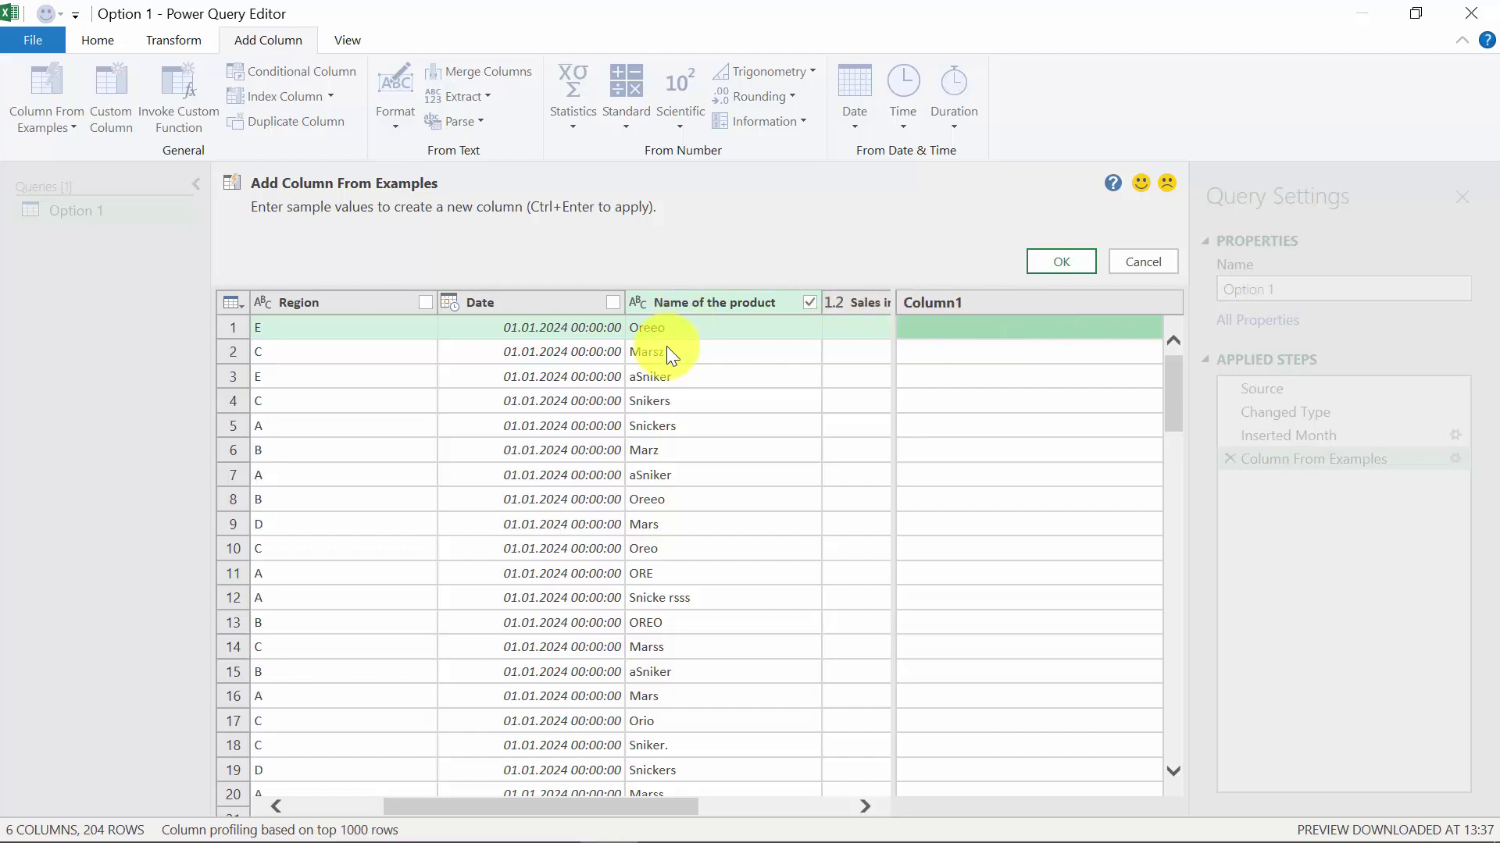
# - Enter example names Oreo, Mars, Snickers and Snickers for rows 1 to 4
pyautogui.write('Oreo')
pyautogui.click(920, 350)
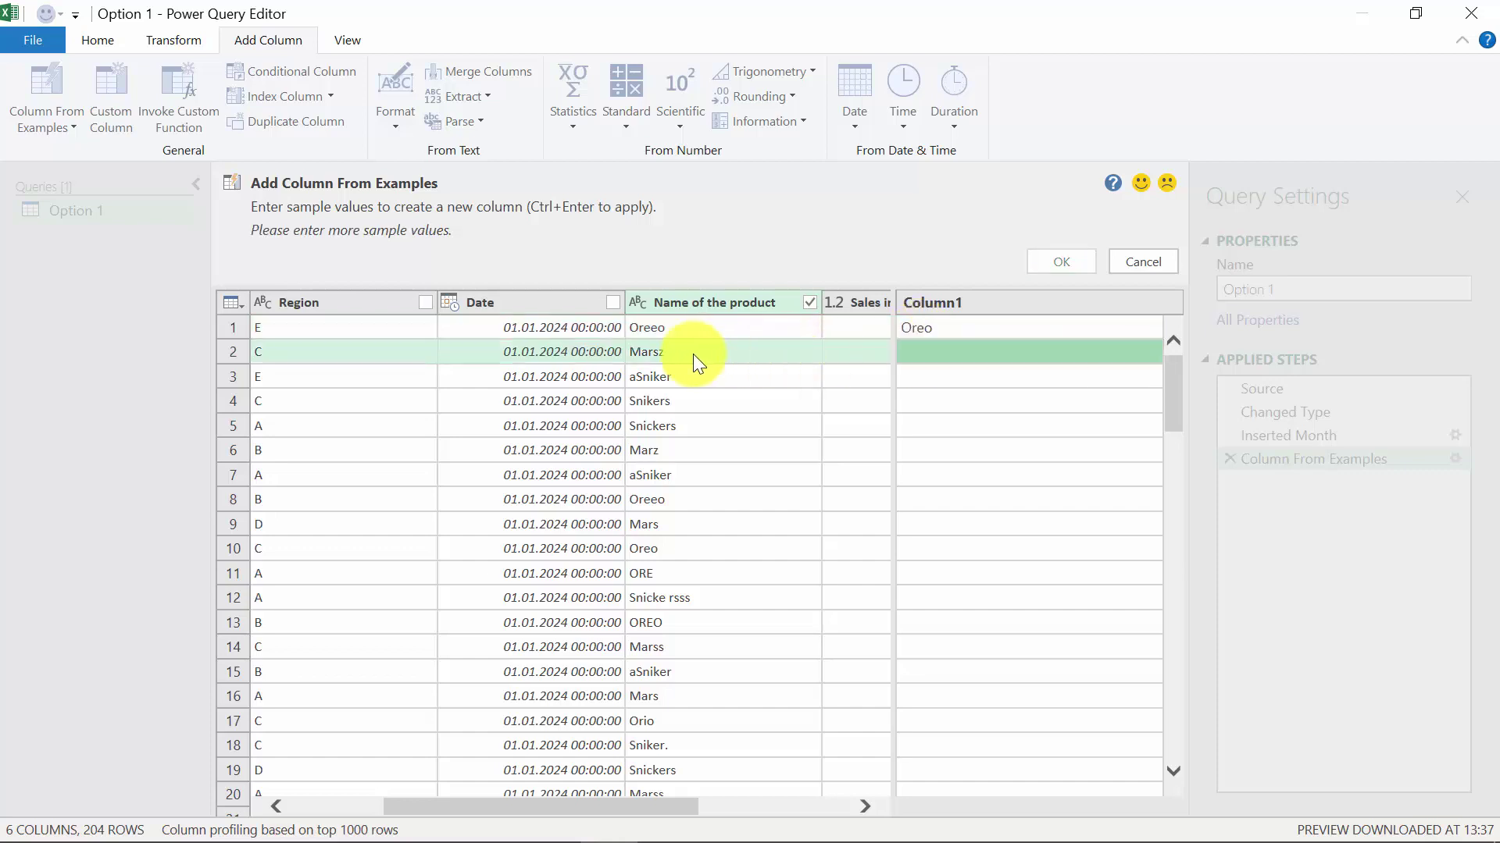
pyautogui.write('Mars')
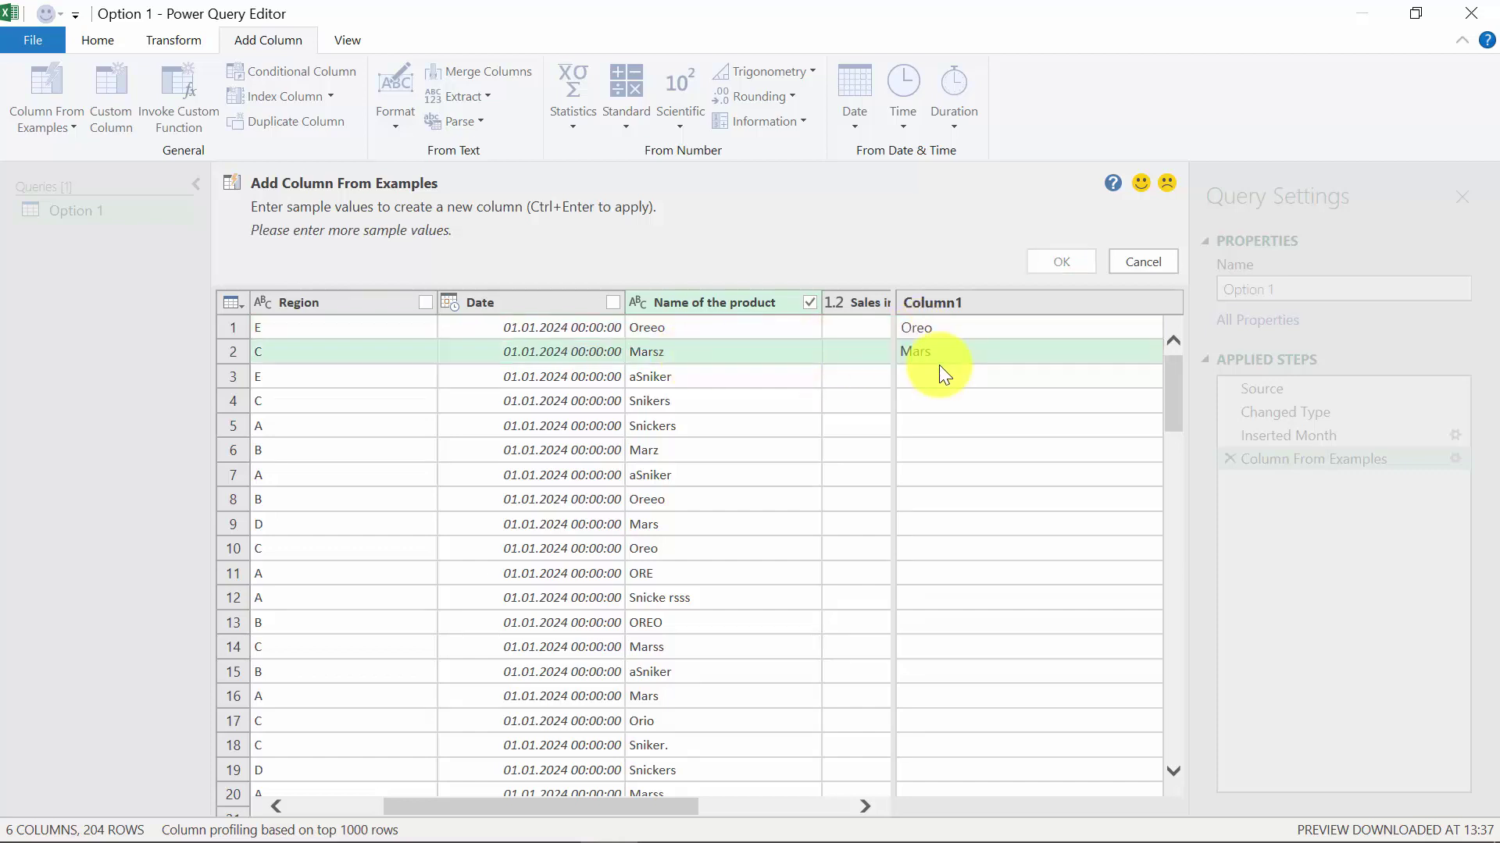
pyautogui.click(939, 366)
pyautogui.write('Snickers')
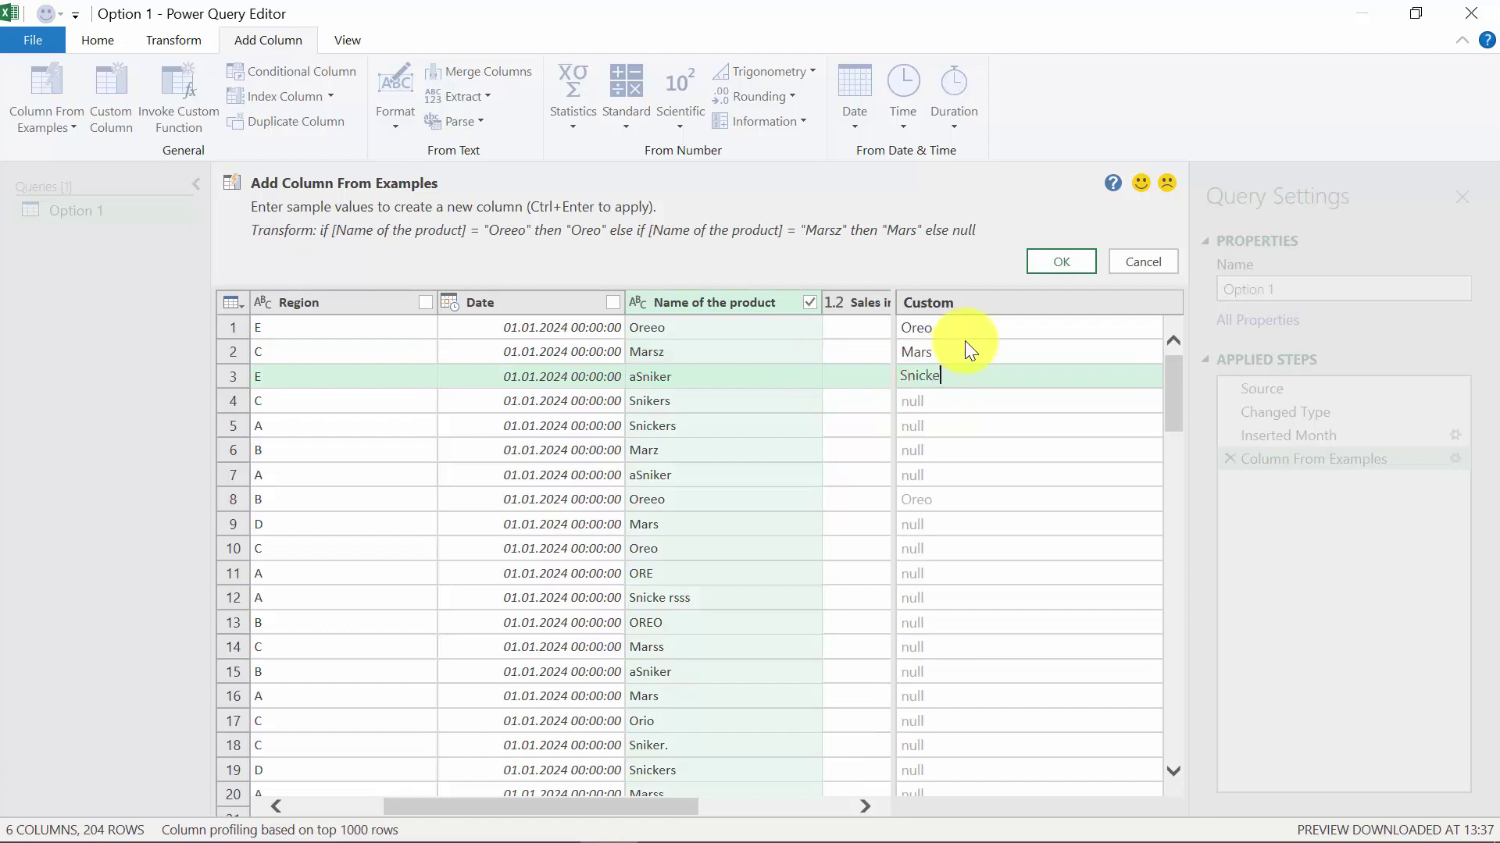
pyautogui.click(945, 395)
pyautogui.write('Snickers')
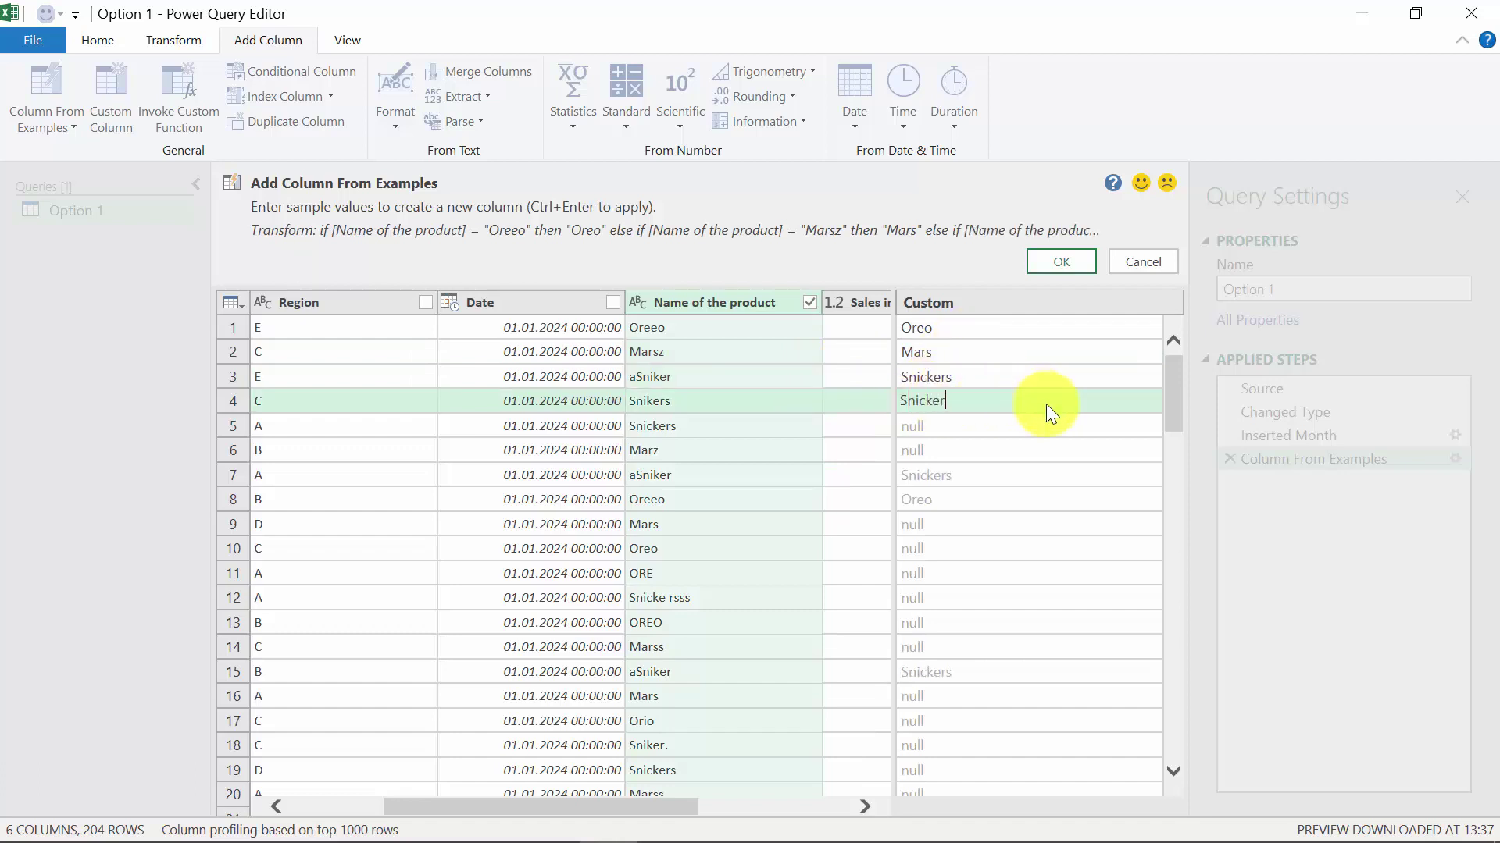
pyautogui.click(972, 428)
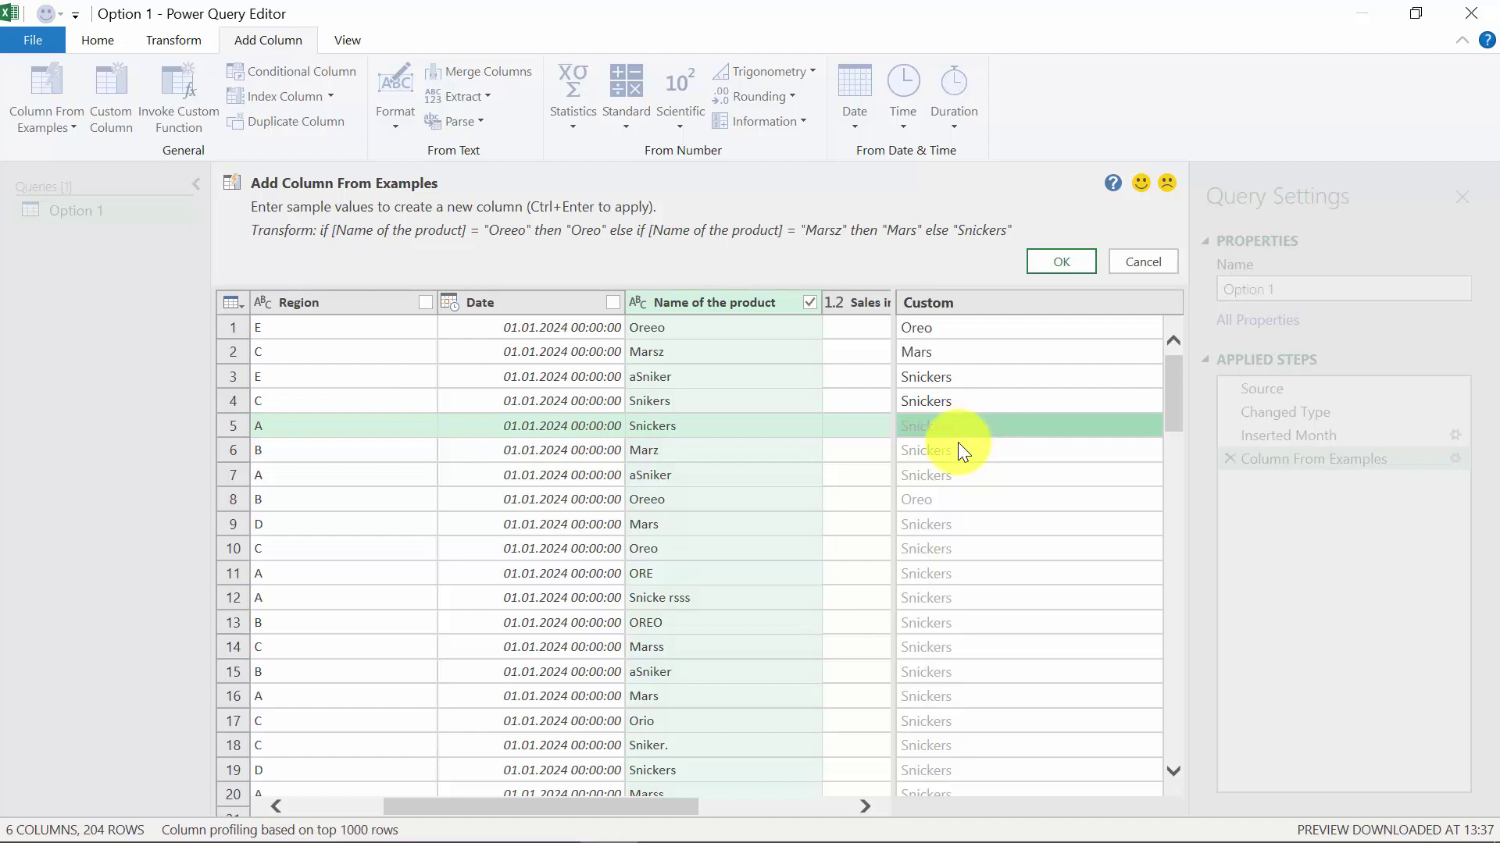
# - Enter or confirm Mars, Mars and Oreo examples for rows 6 to 10
pyautogui.click(953, 453)
pyautogui.write('Ma')
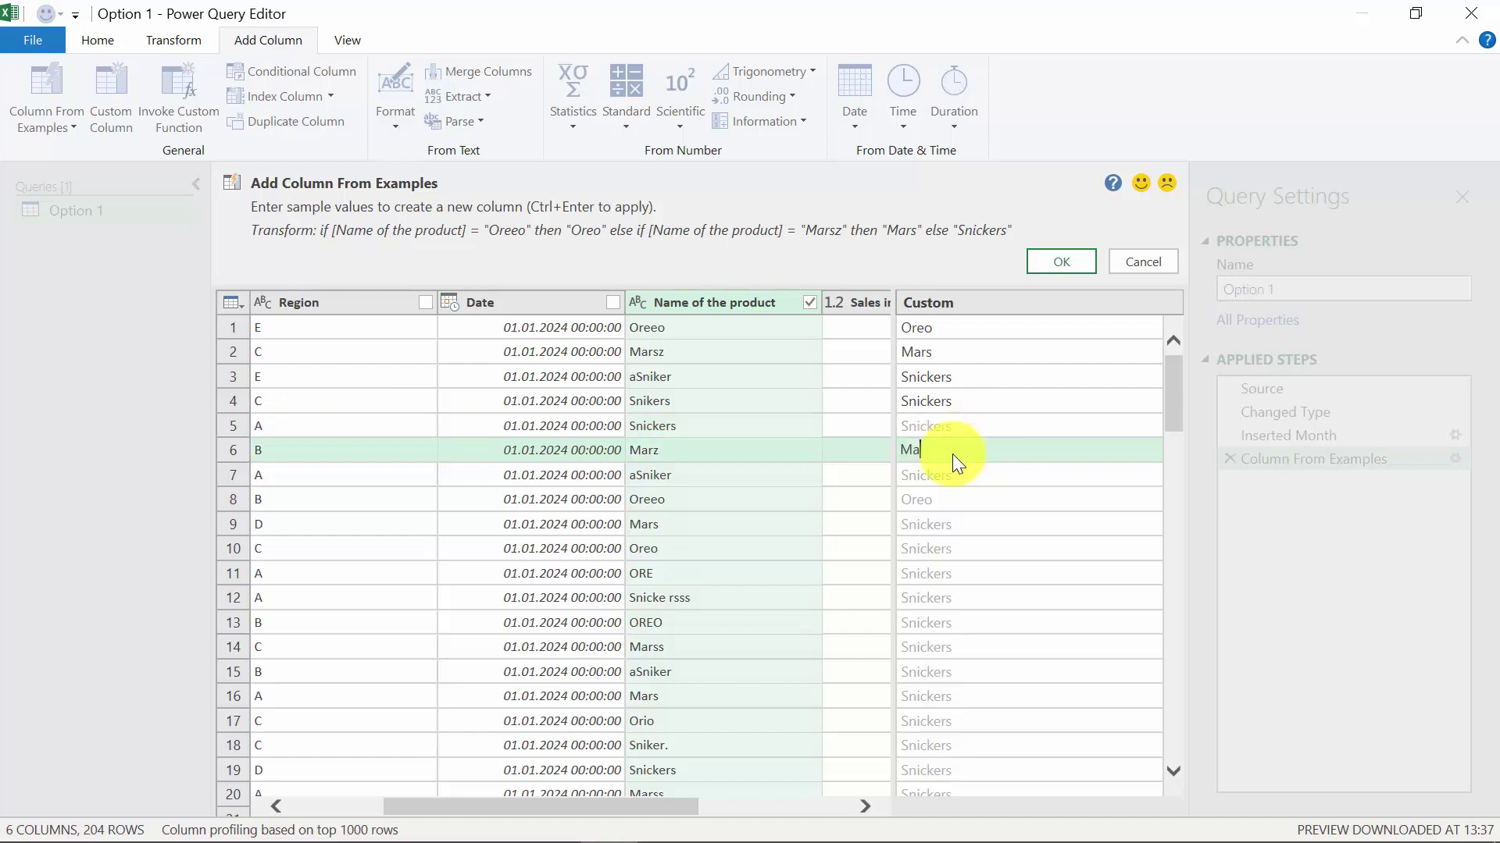
pyautogui.write('rs')
pyautogui.click(945, 480)
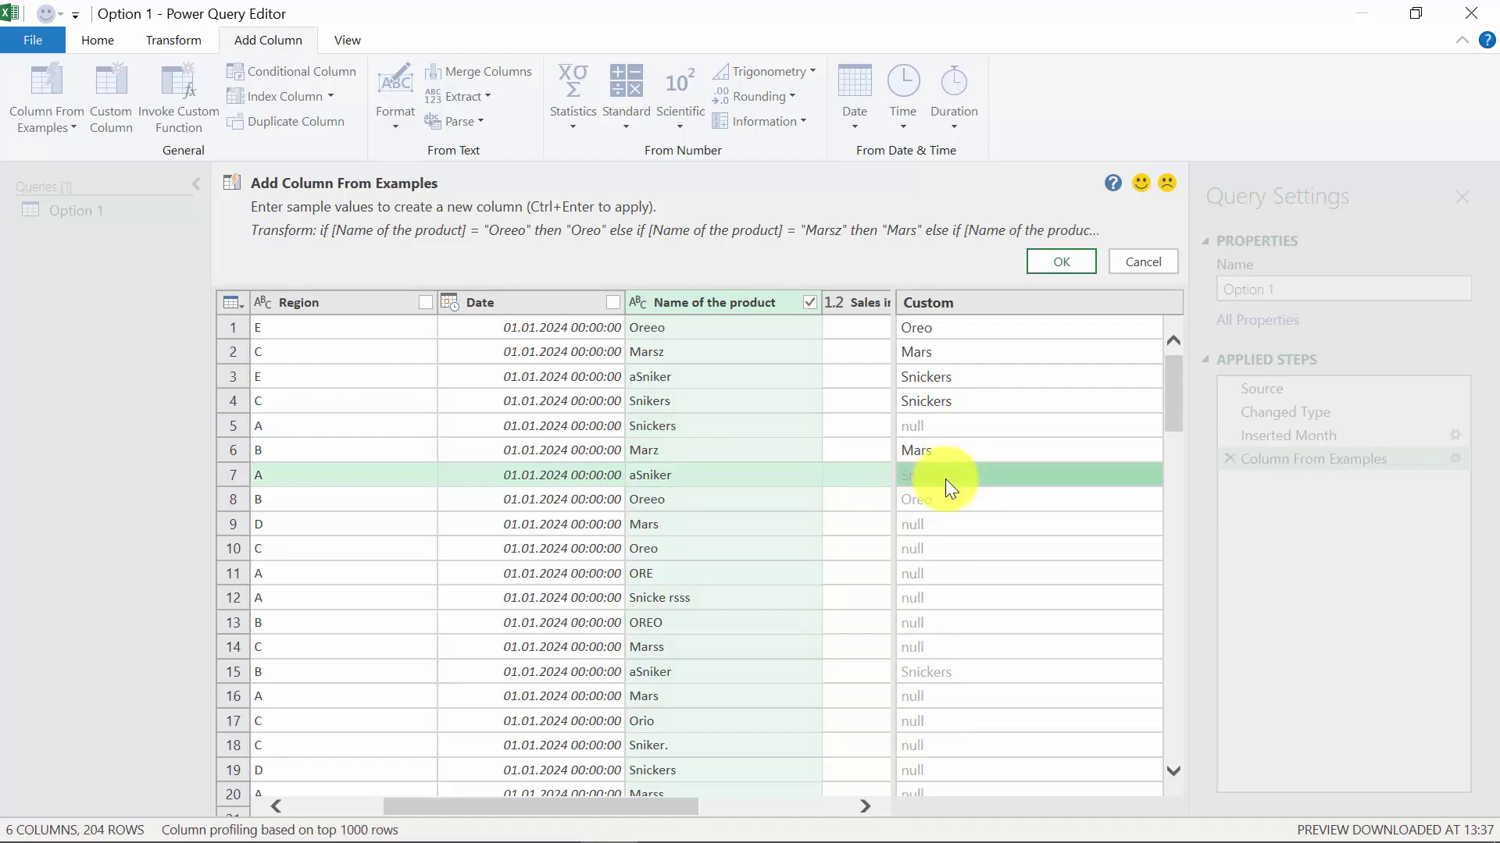
pyautogui.click(937, 528)
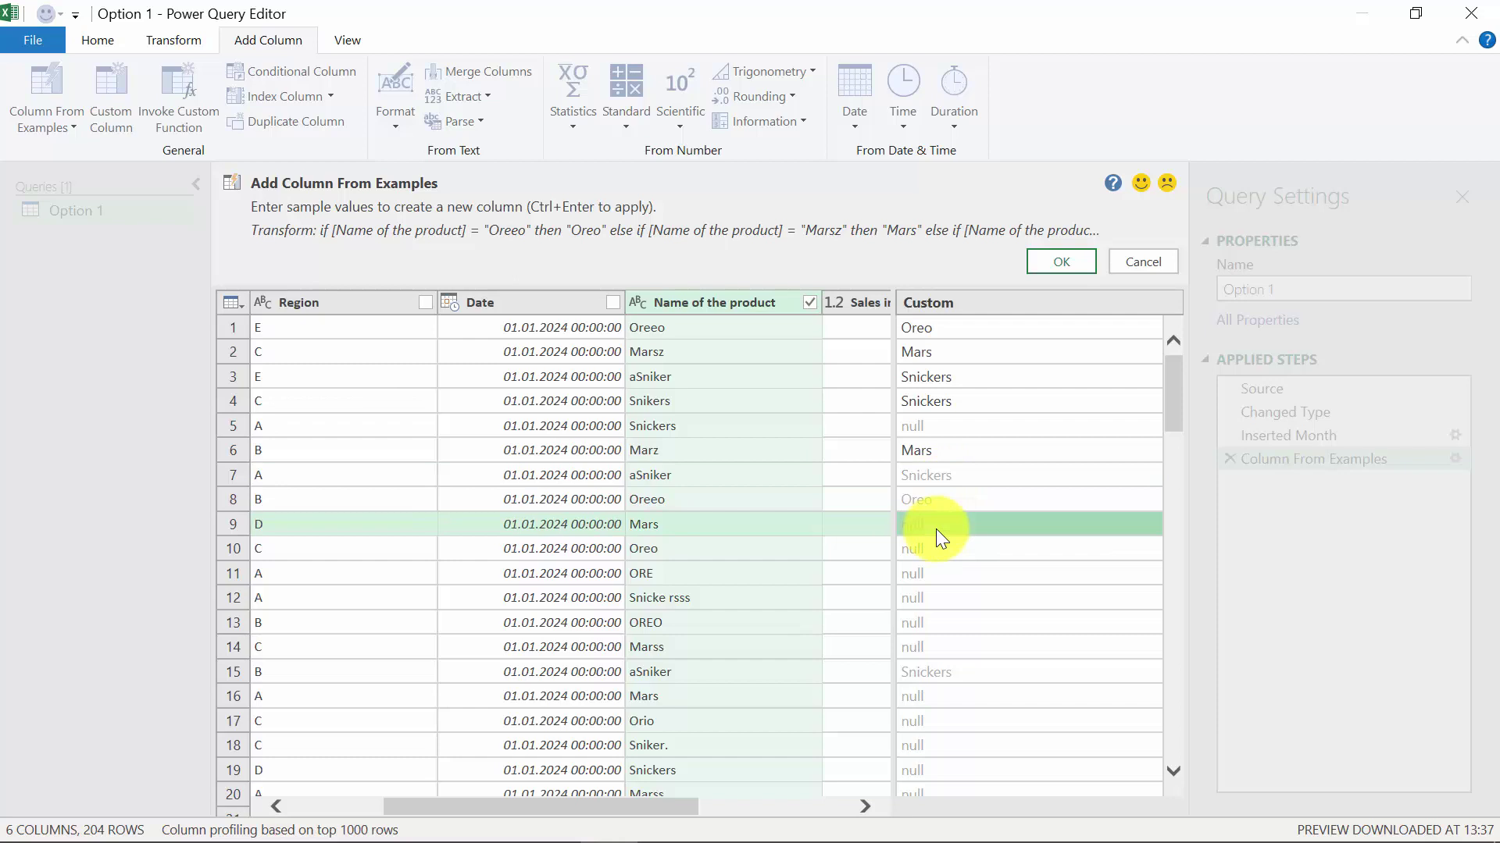
pyautogui.click(936, 528)
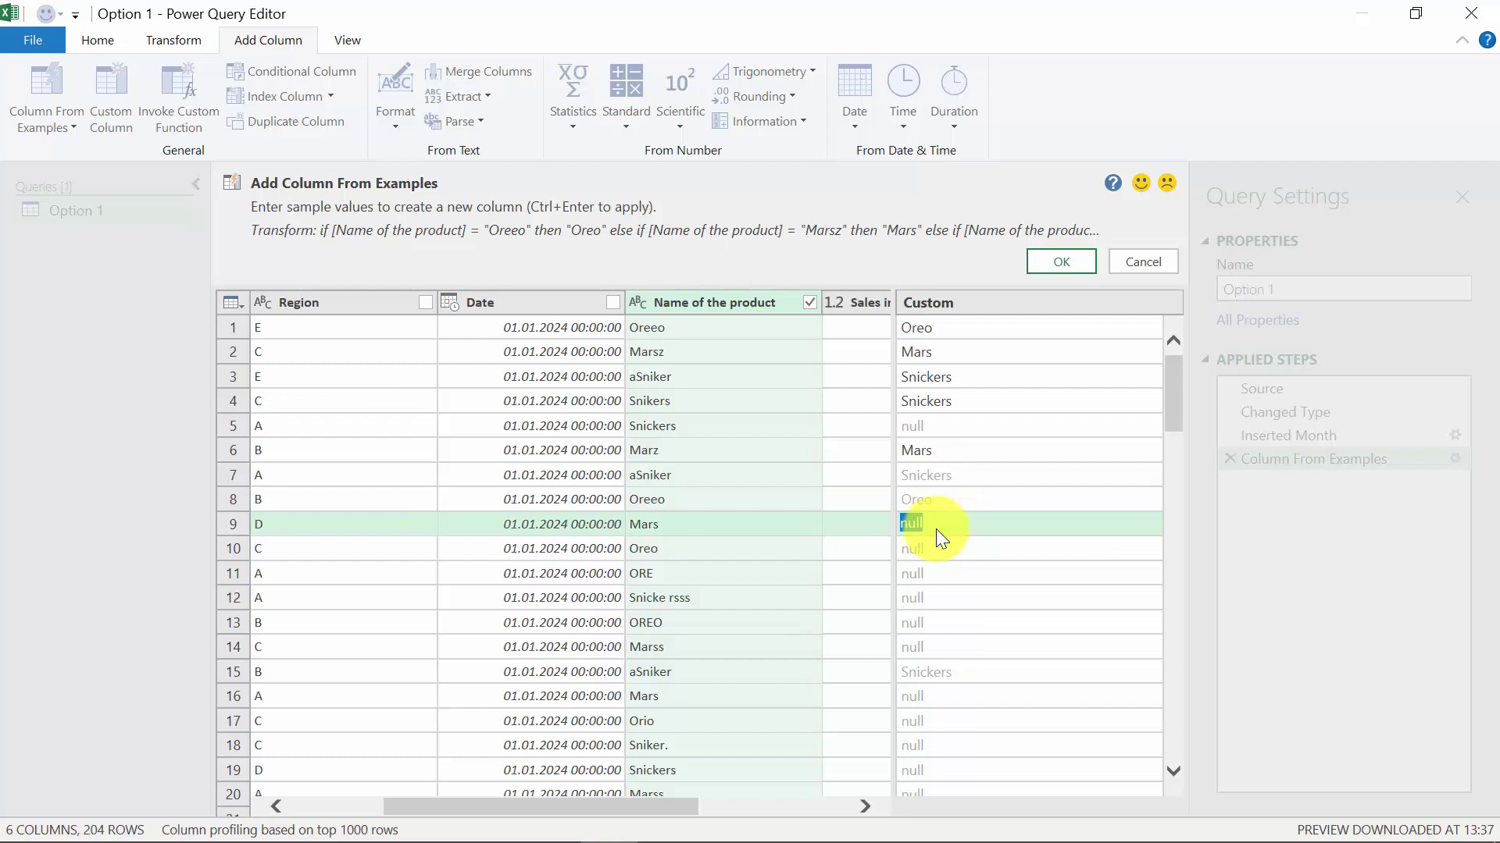
pyautogui.click(935, 546)
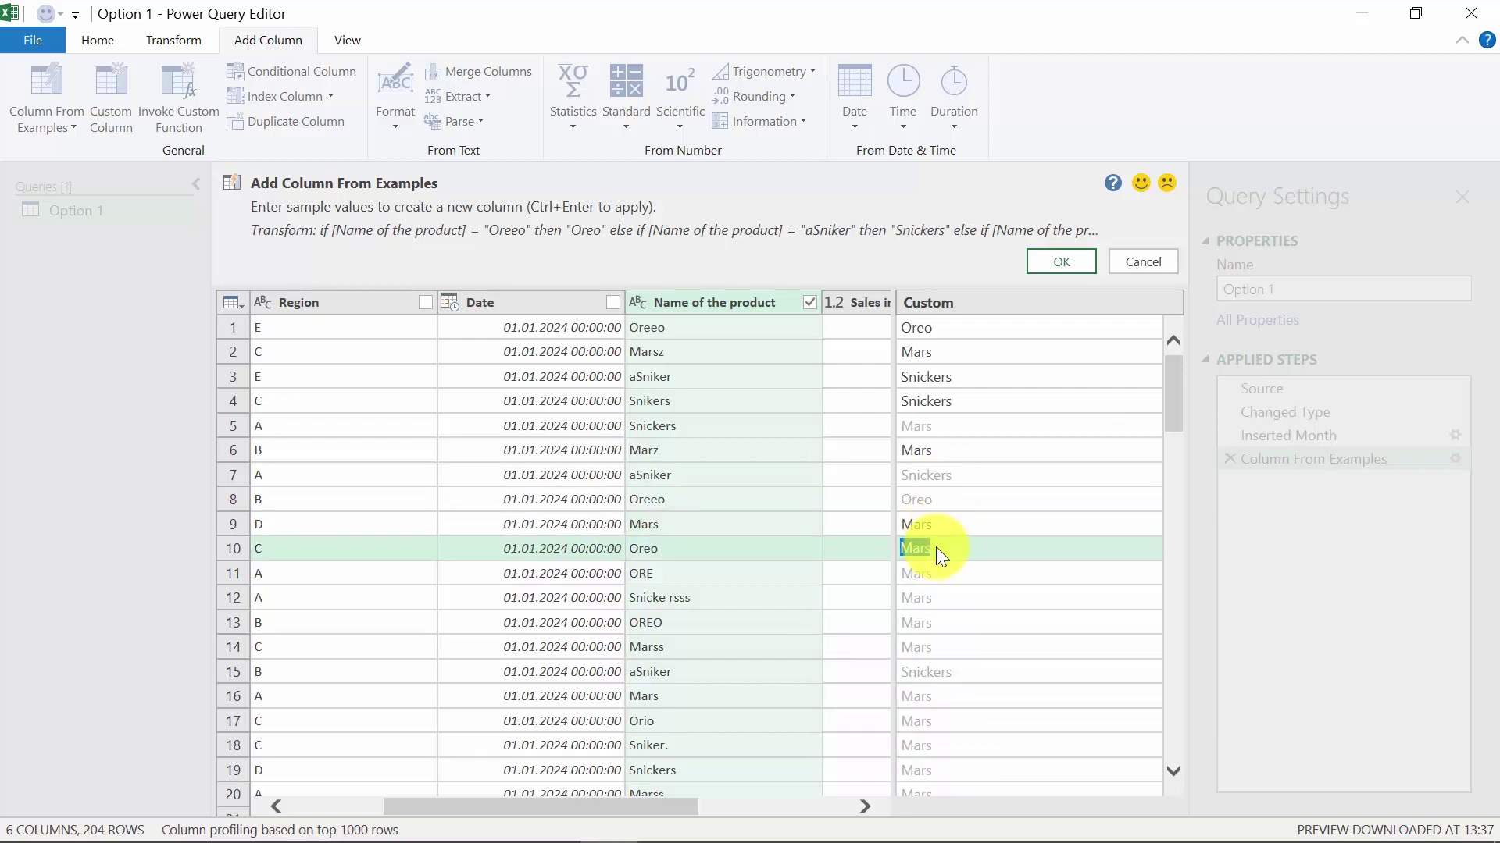
pyautogui.press('Return')
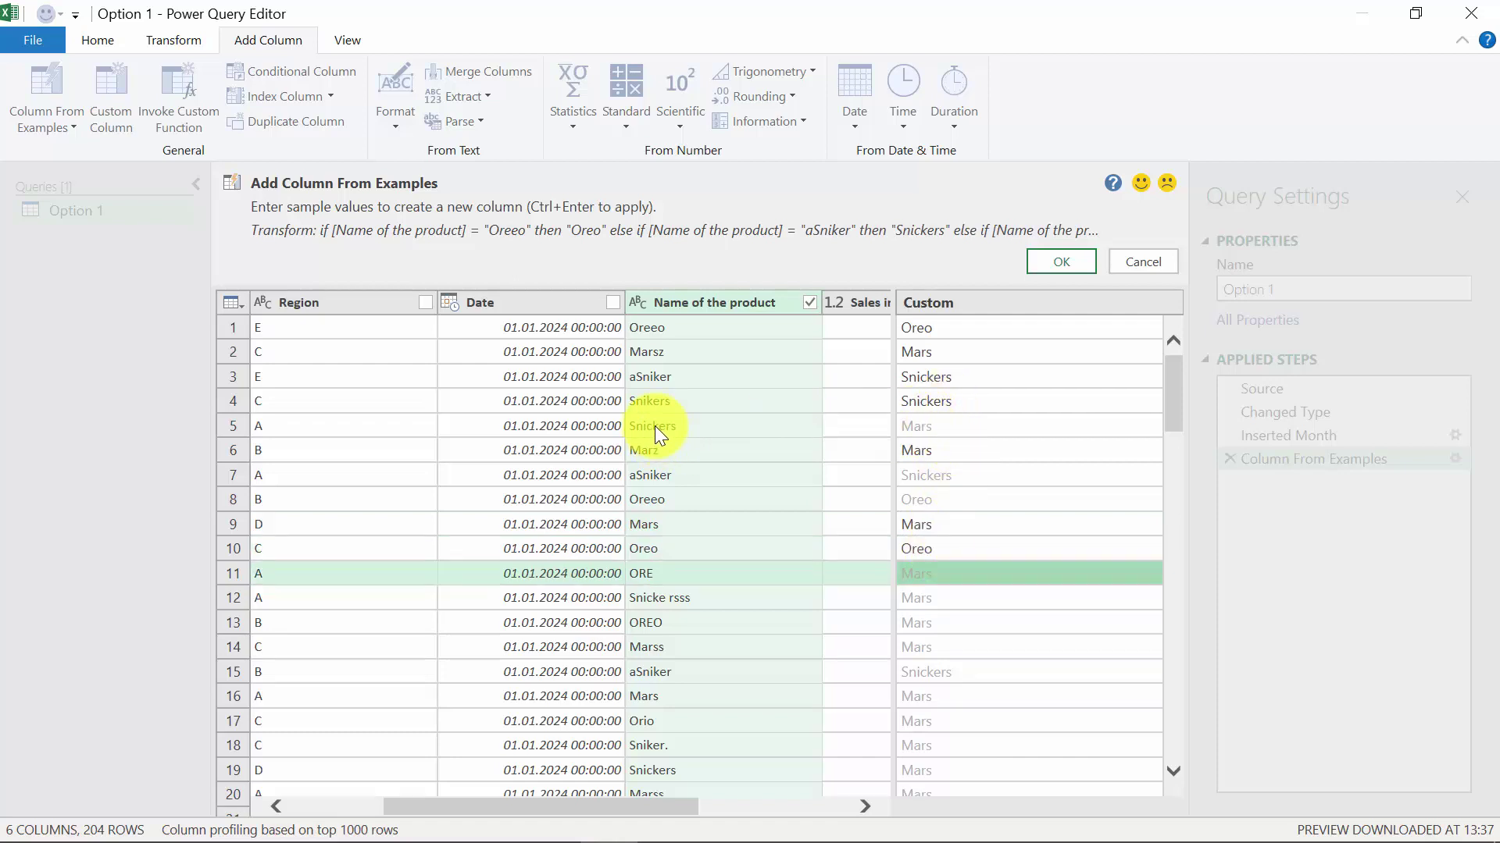
# - Correct examples to Snickers for row 5 and Oreo, Snickers, Mars for rows 11 to 14
pyautogui.click(913, 429)
pyautogui.write('Snickers')
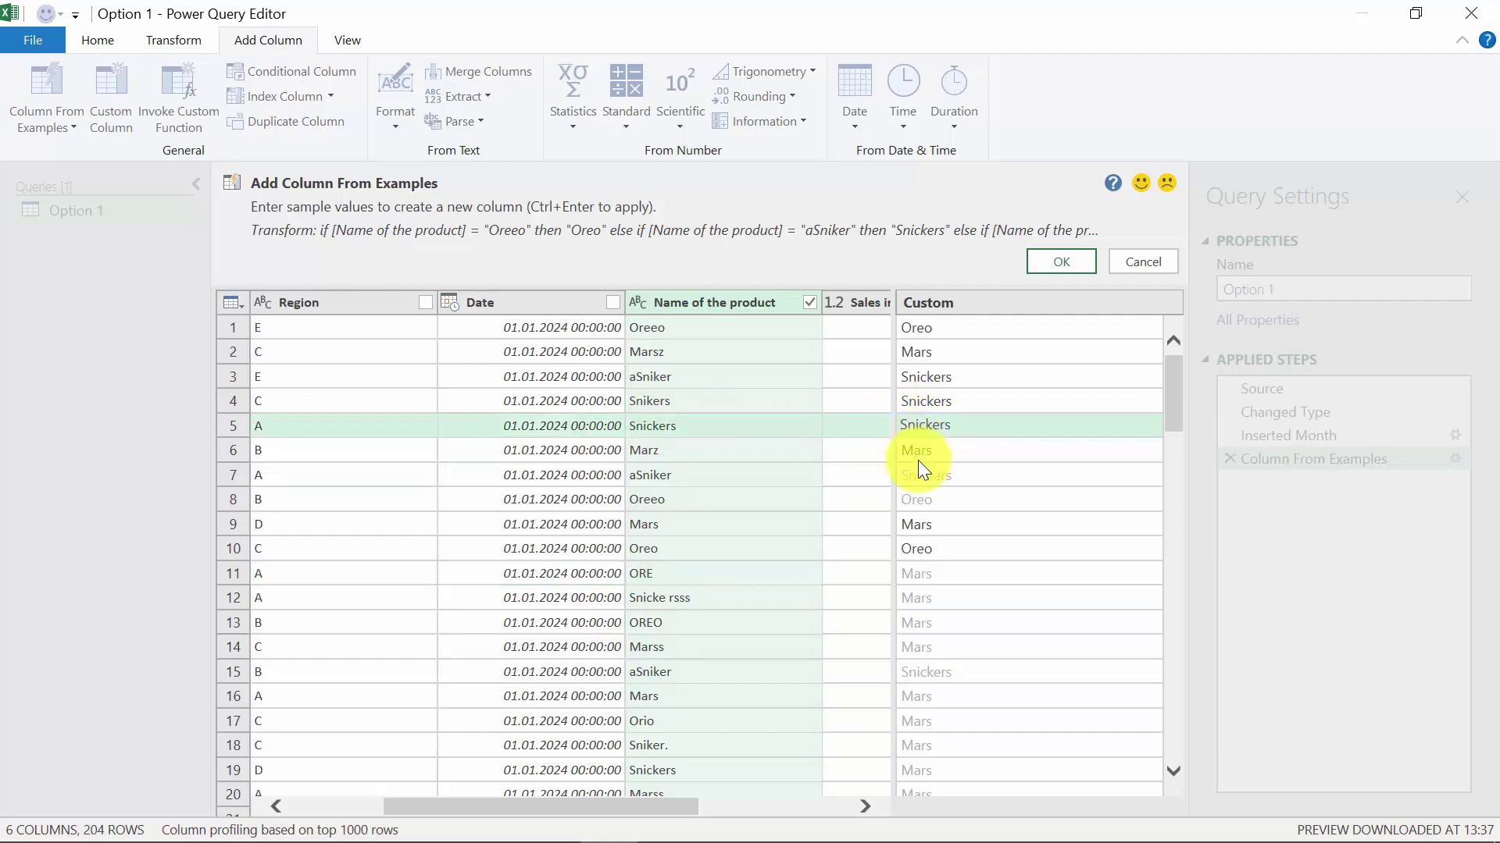
pyautogui.press('Return')
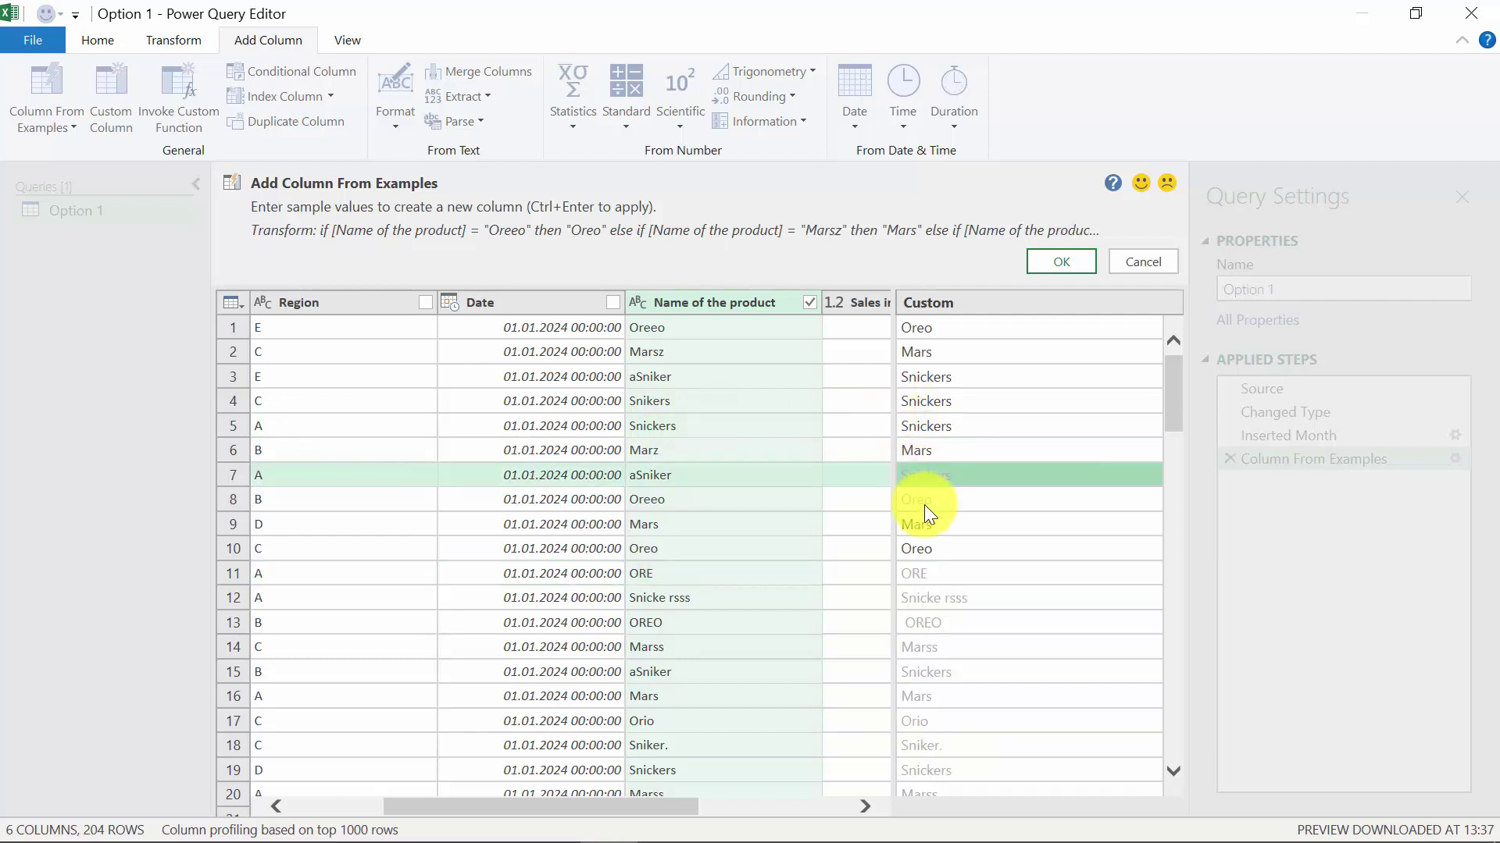
pyautogui.click(934, 574)
pyautogui.write('Oreo')
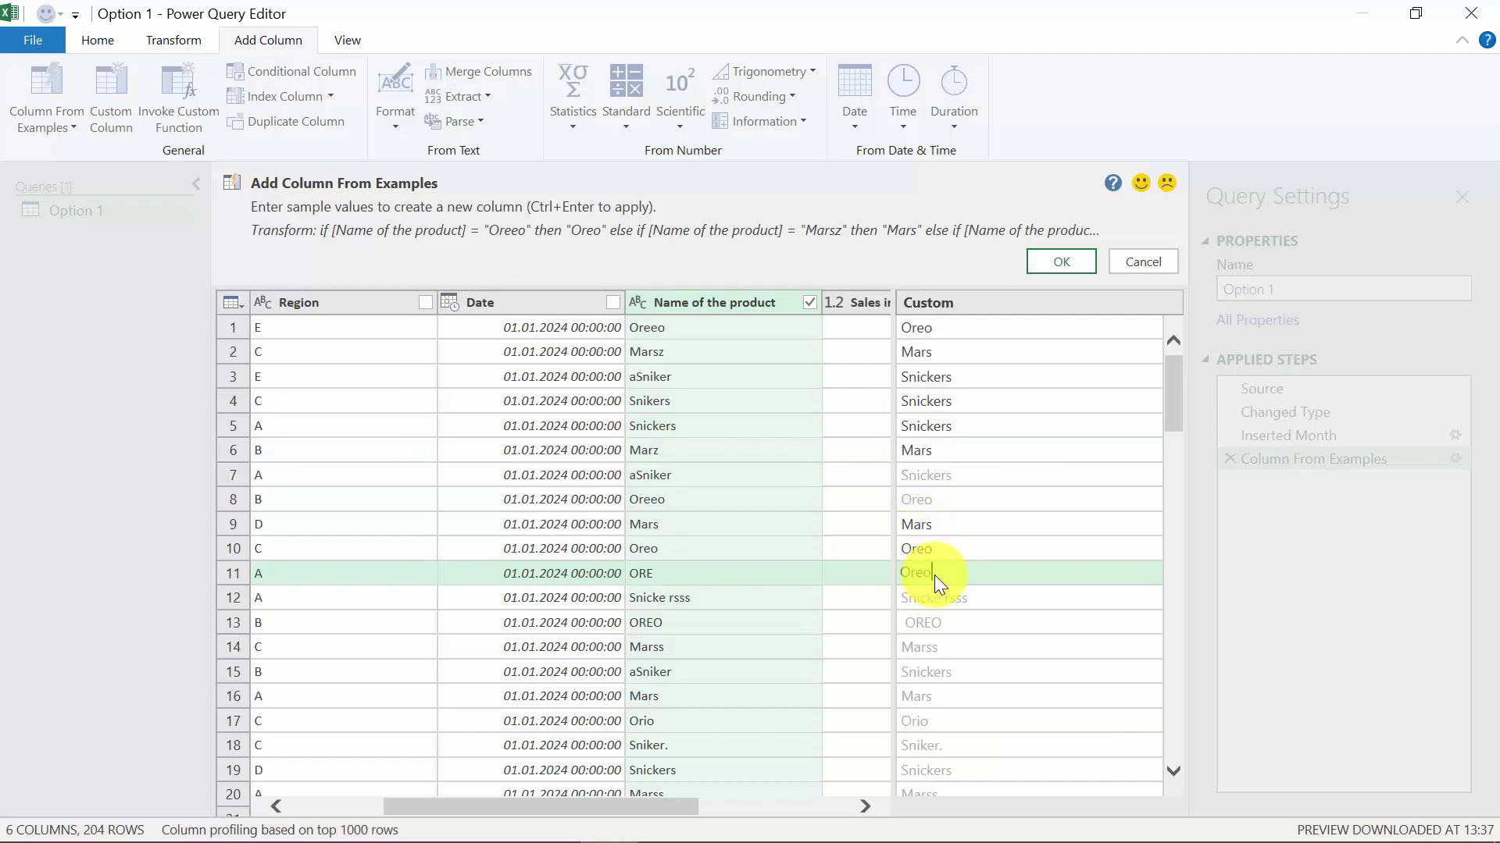
pyautogui.click(927, 595)
pyautogui.write('Snicke rs')
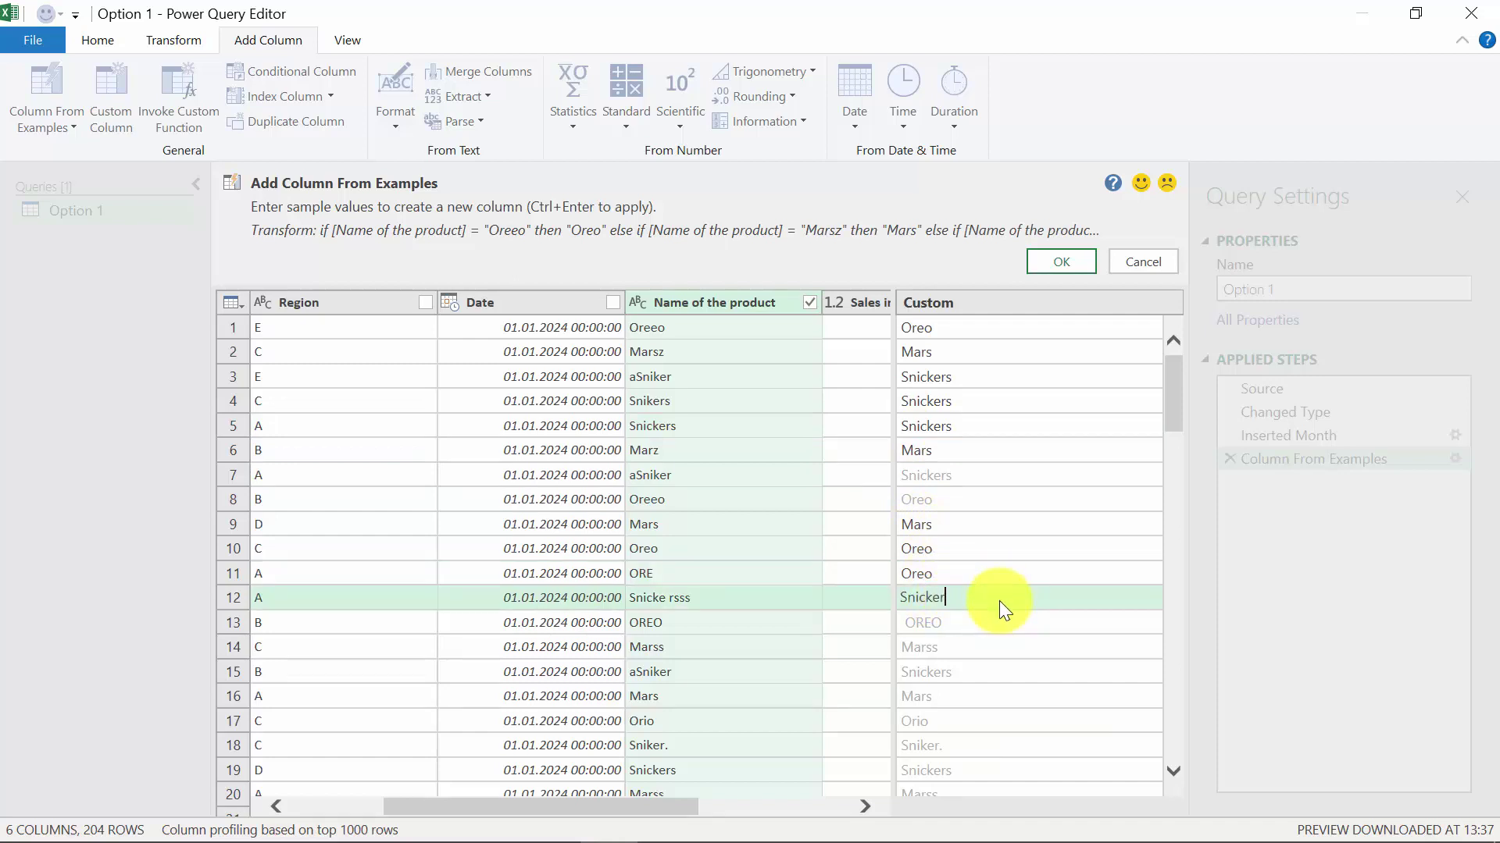
pyautogui.click(936, 625)
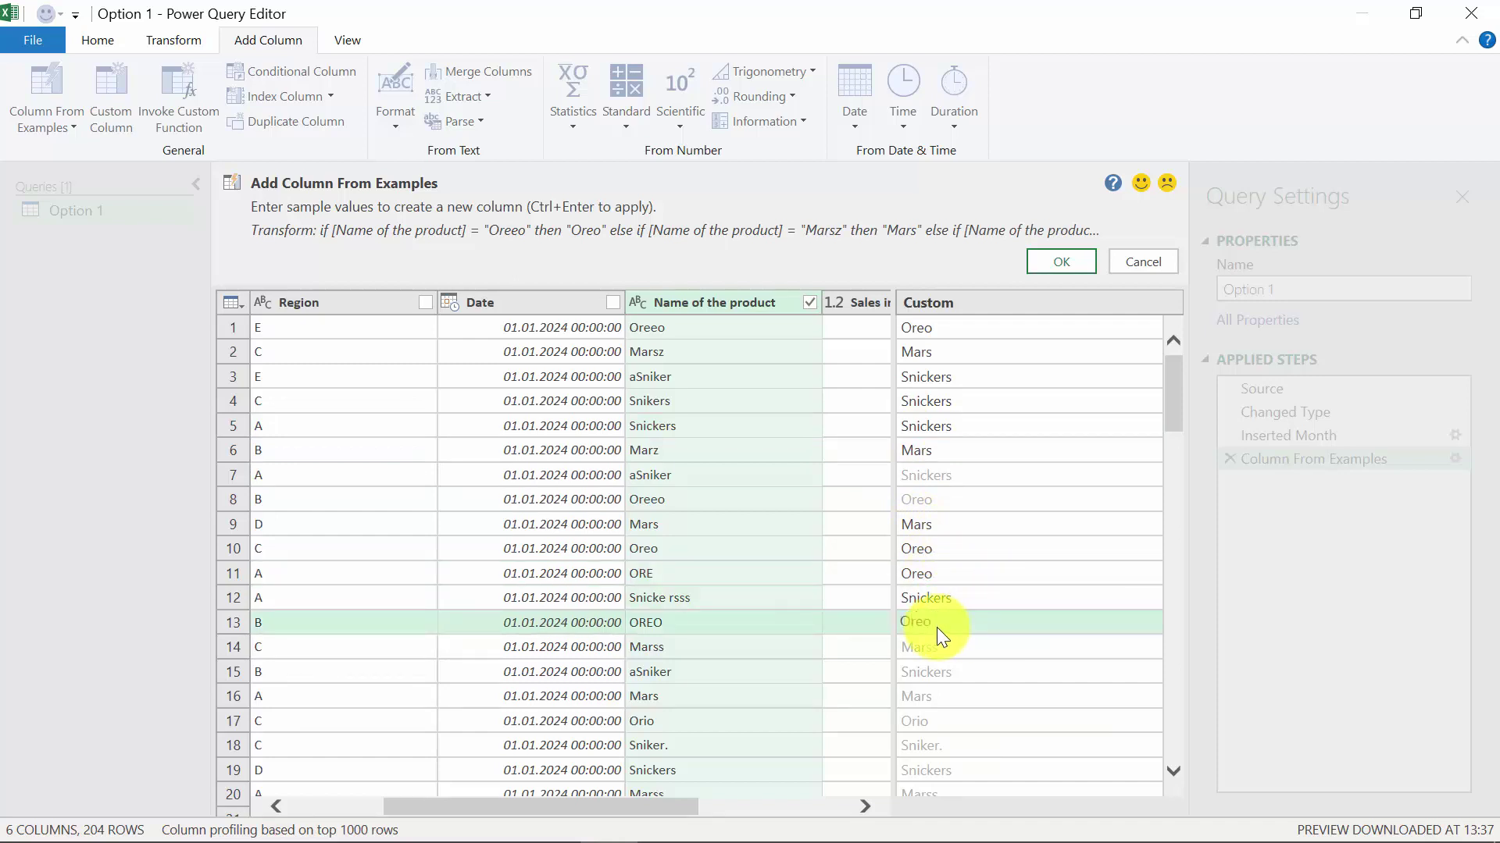
pyautogui.click(927, 647)
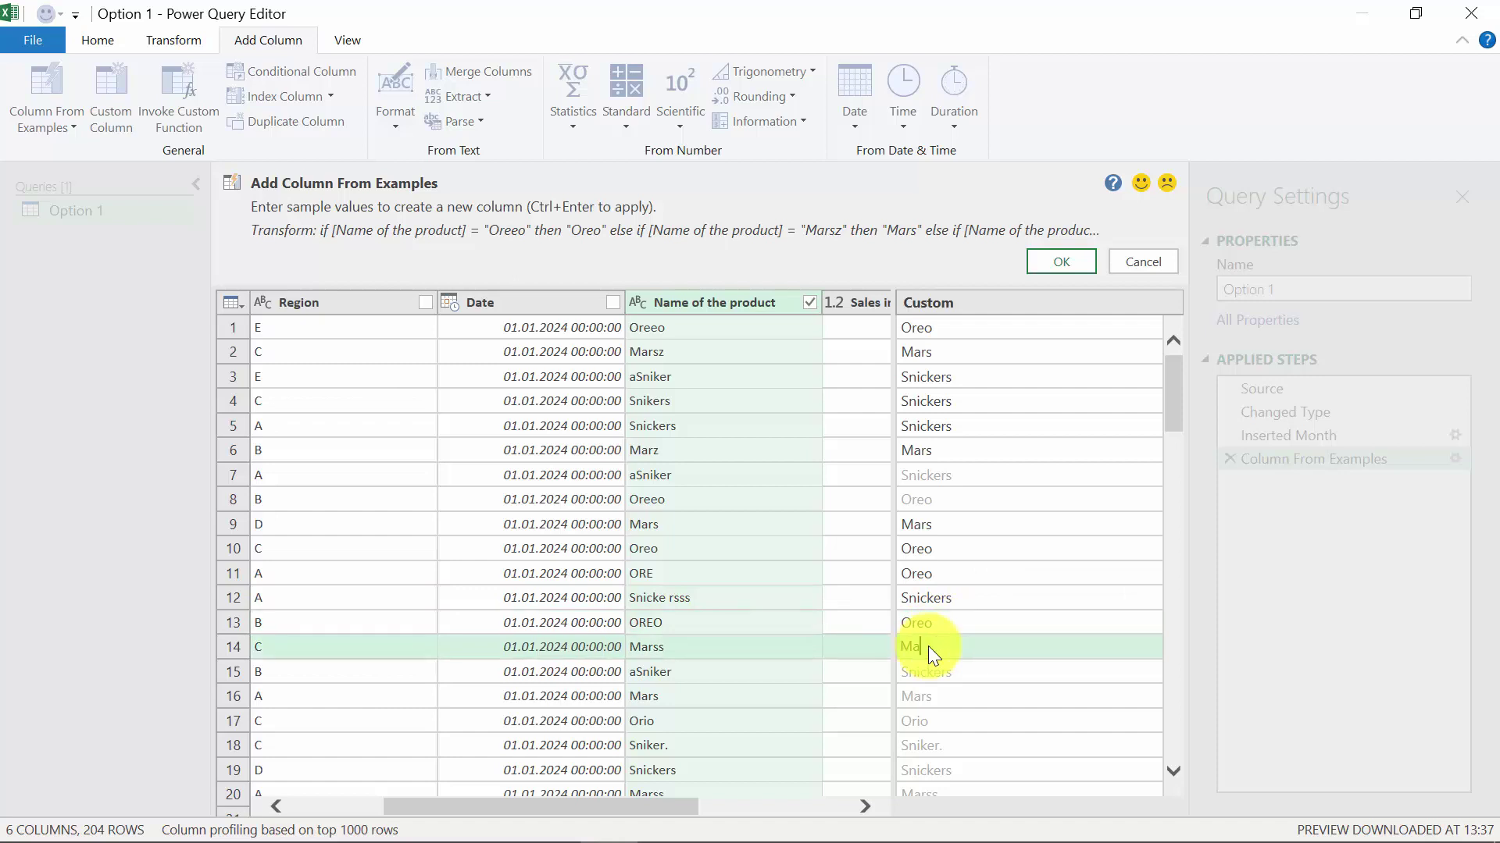
pyautogui.press('Return')
# - Add Snickers, Oreo, Snickers and Mars examples for rows 18, 17, 22 and 23
pyautogui.click(925, 736)
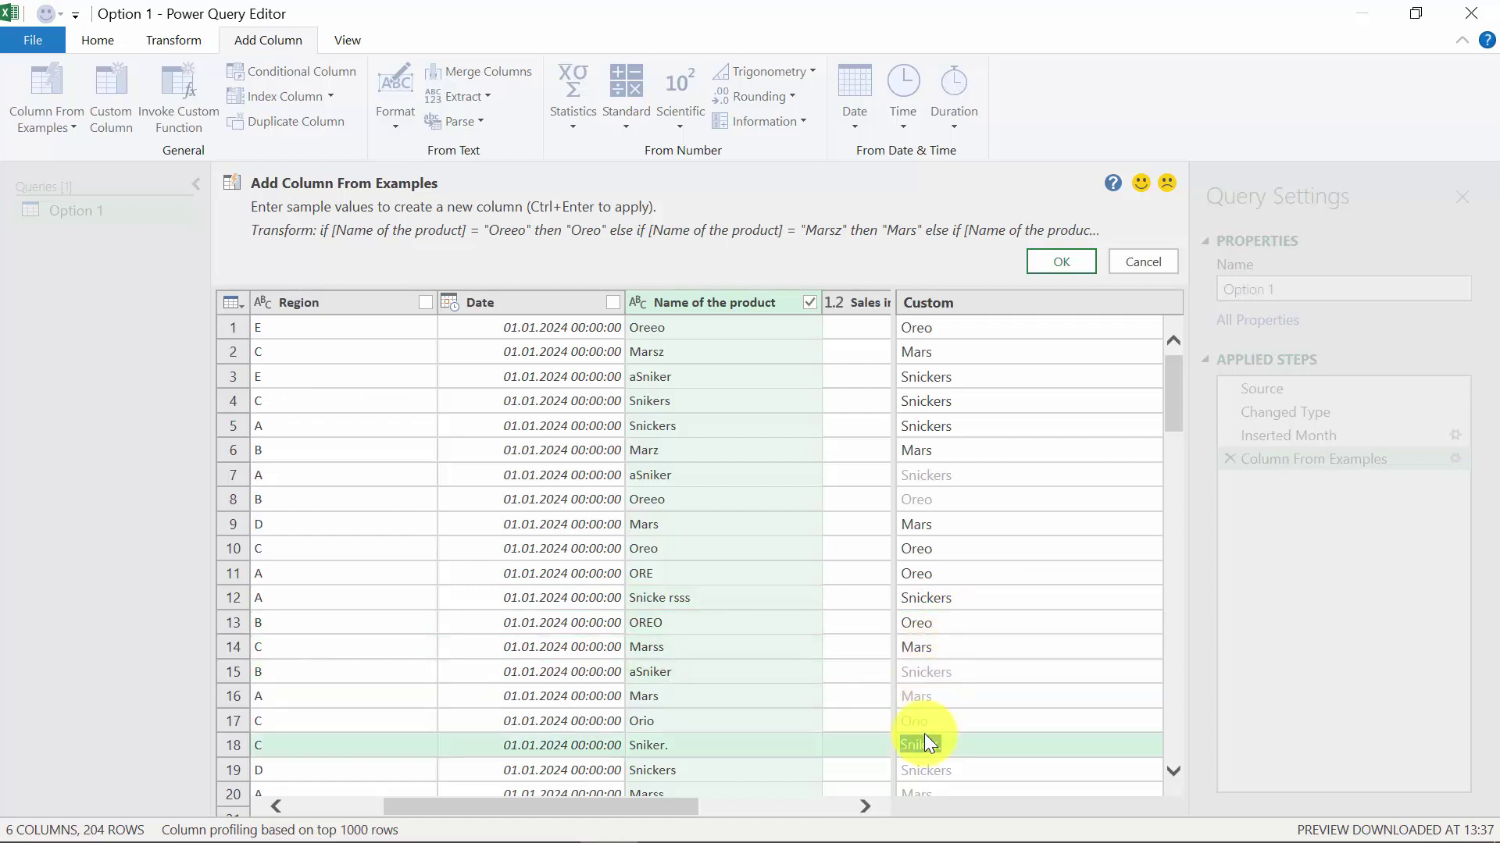
pyautogui.write('Snickers')
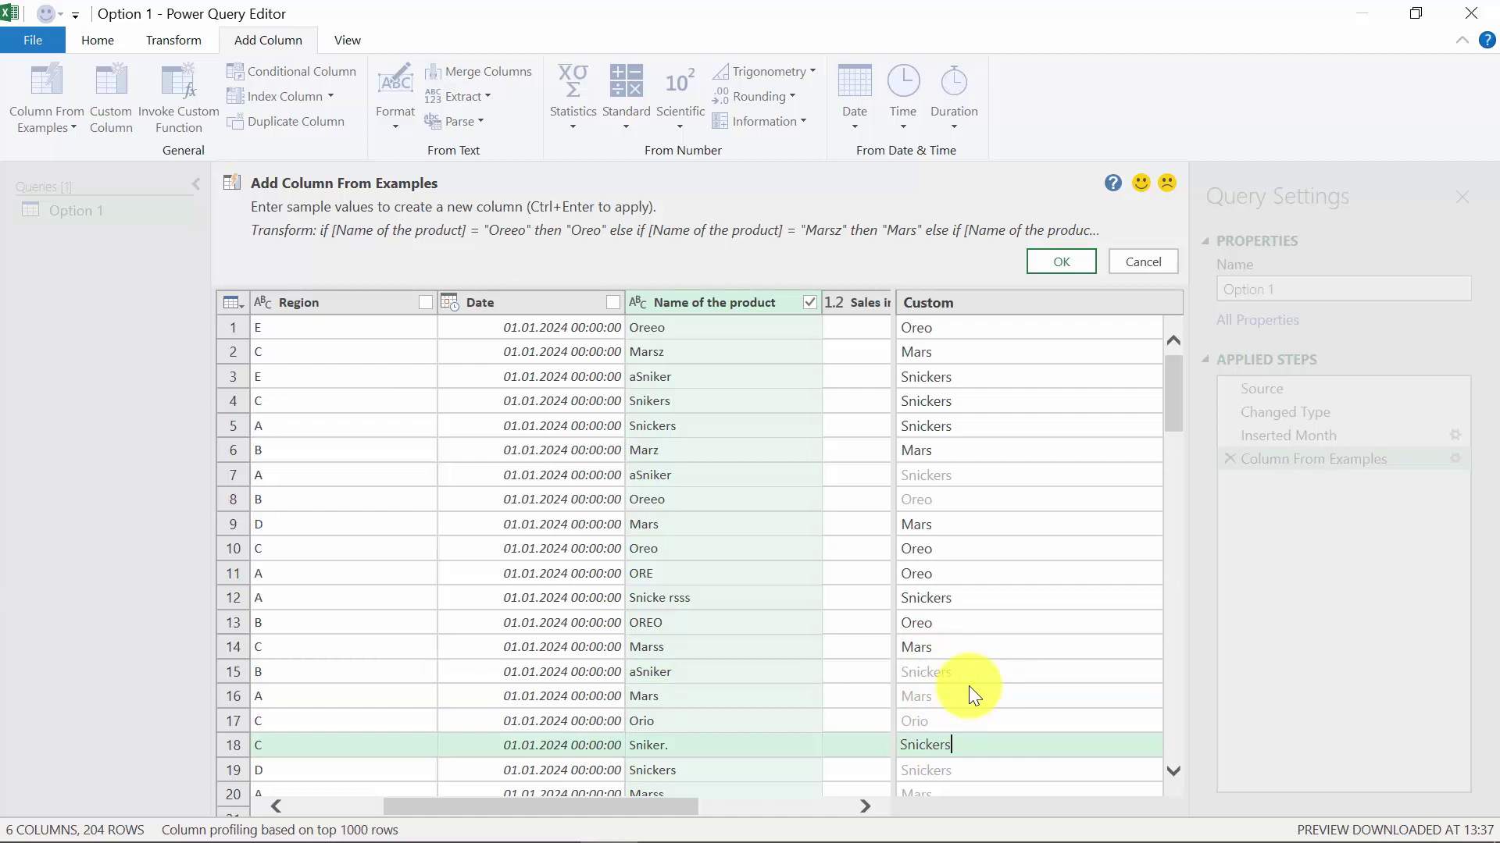
pyautogui.press('Return')
pyautogui.click(913, 721)
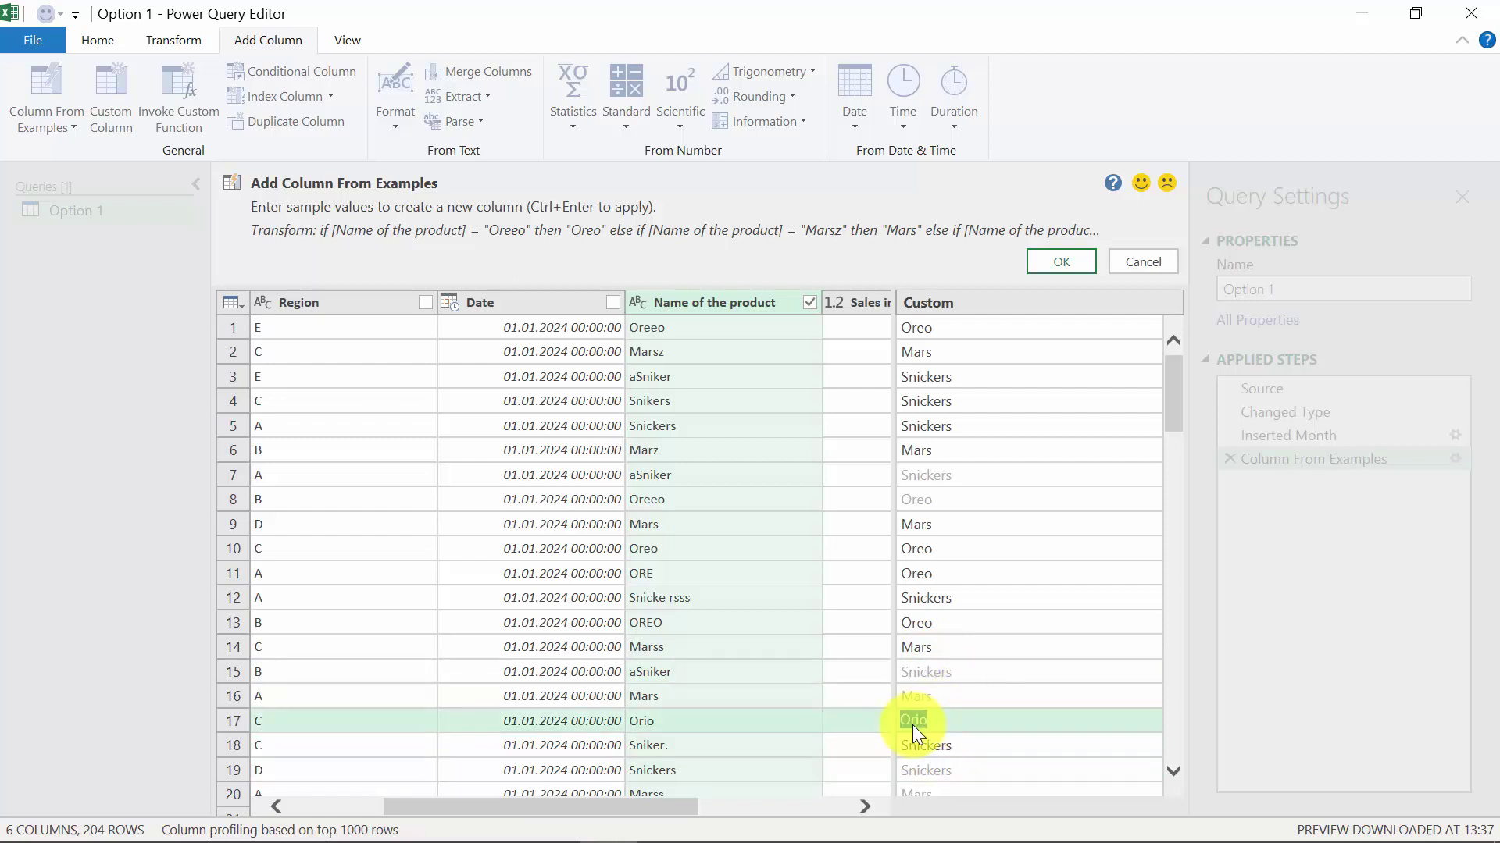
pyautogui.write('Oreo')
pyautogui.press('Return')
pyautogui.scroll(-2, 934, 686)
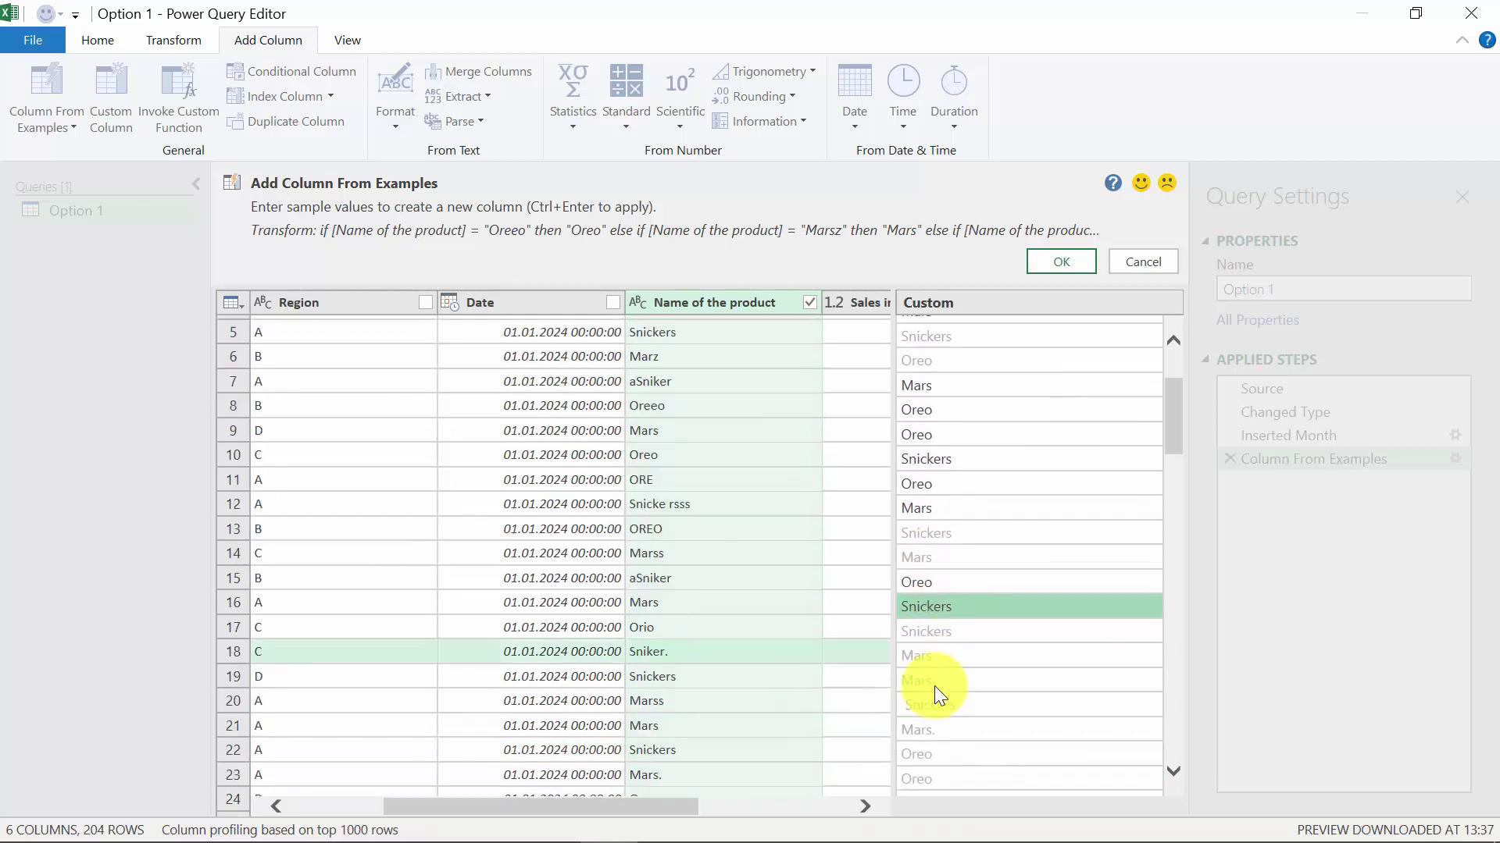
pyautogui.click(931, 696)
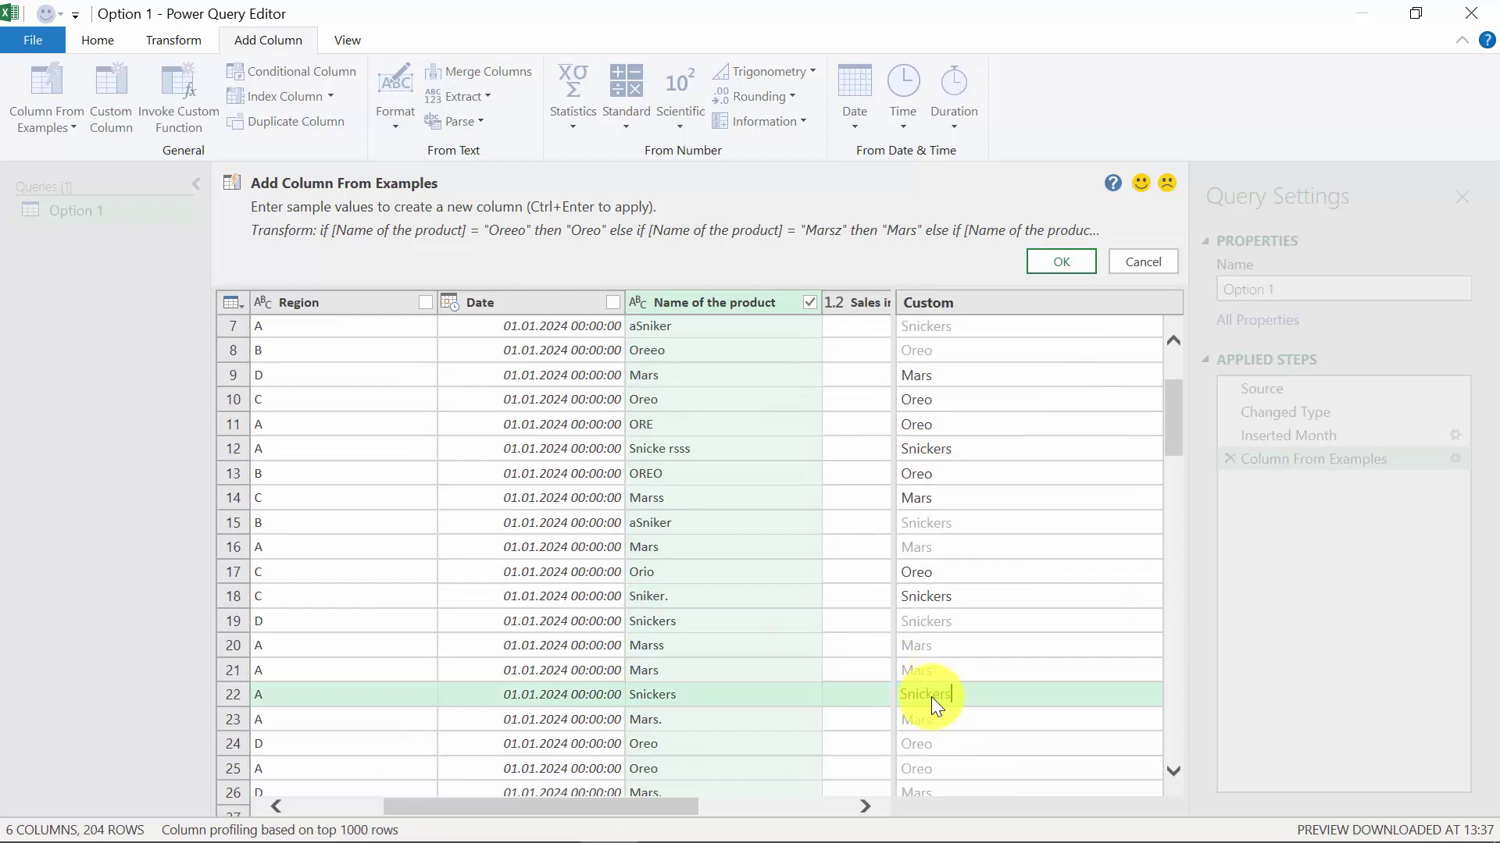
pyautogui.press('Return')
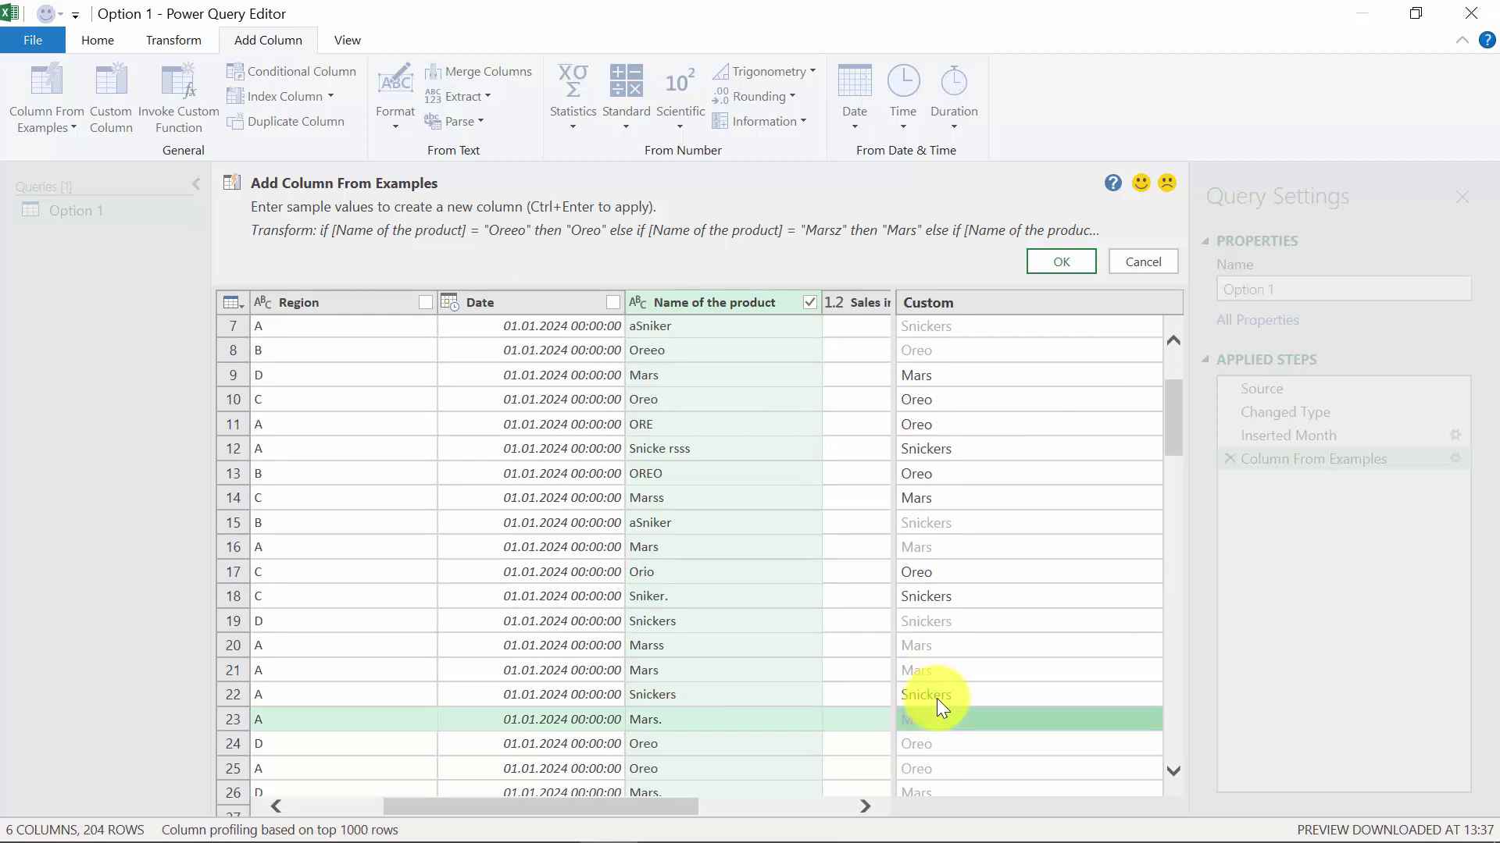
pyautogui.write('Mars')
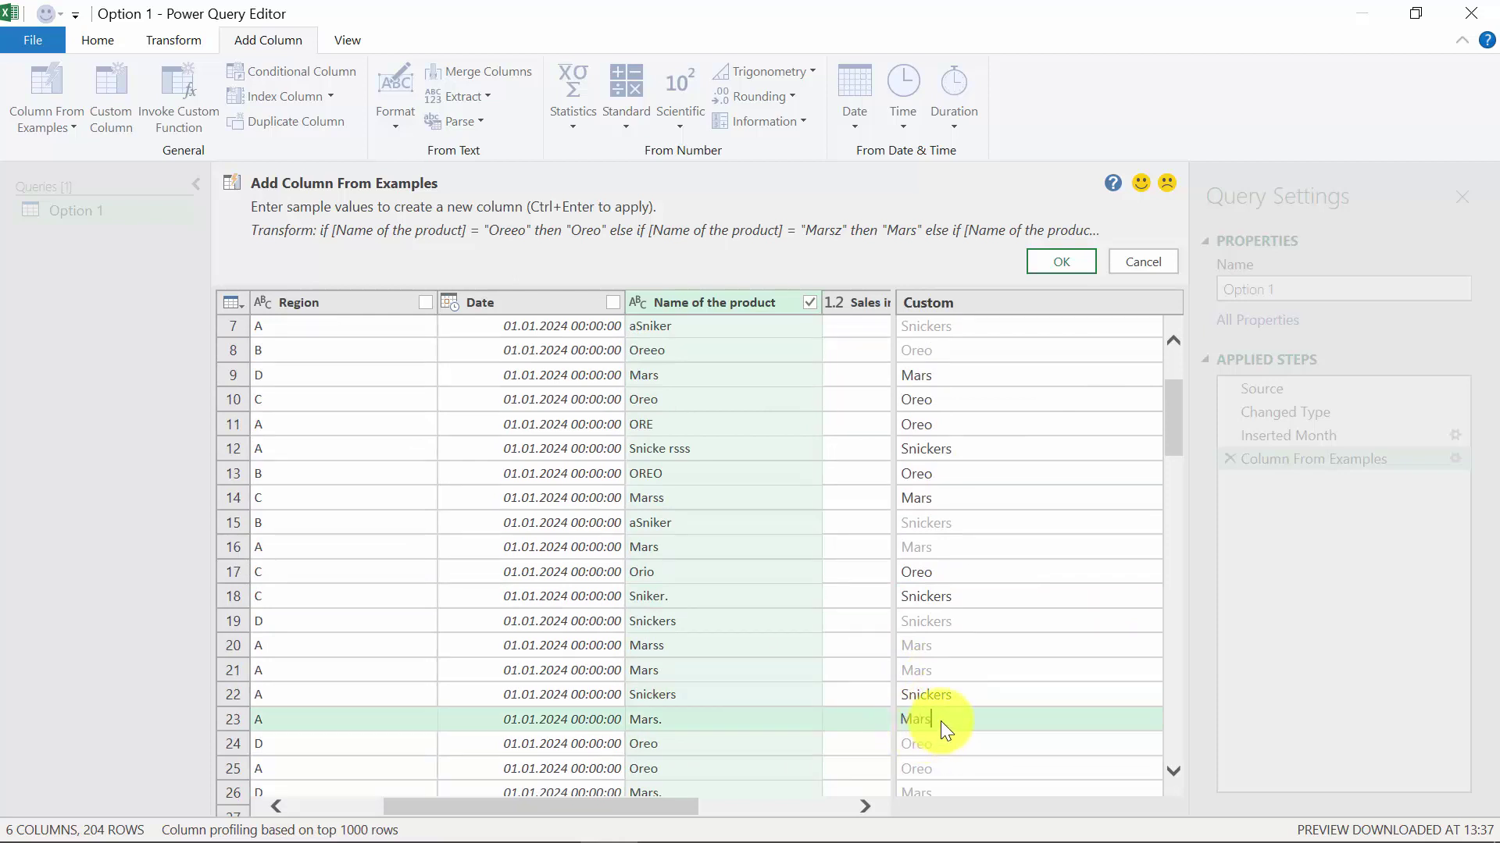
pyautogui.press('Return')
pyautogui.scroll(-2, 949, 742)
pyautogui.scroll(-2, 967, 676)
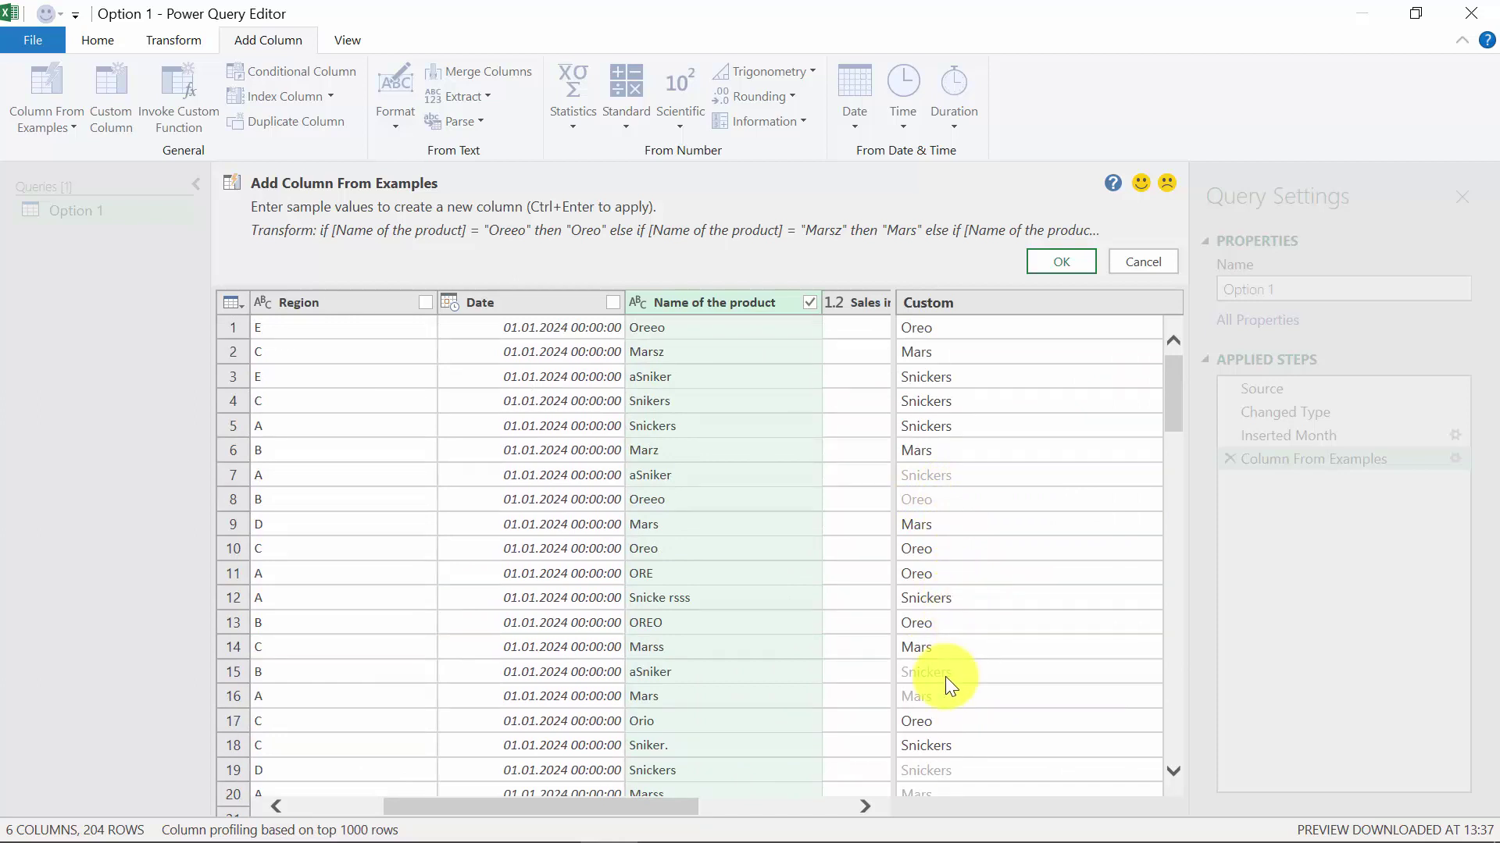
# - Commit the example column and rename its Custom header to Proper Name
pyautogui.click(1059, 263)
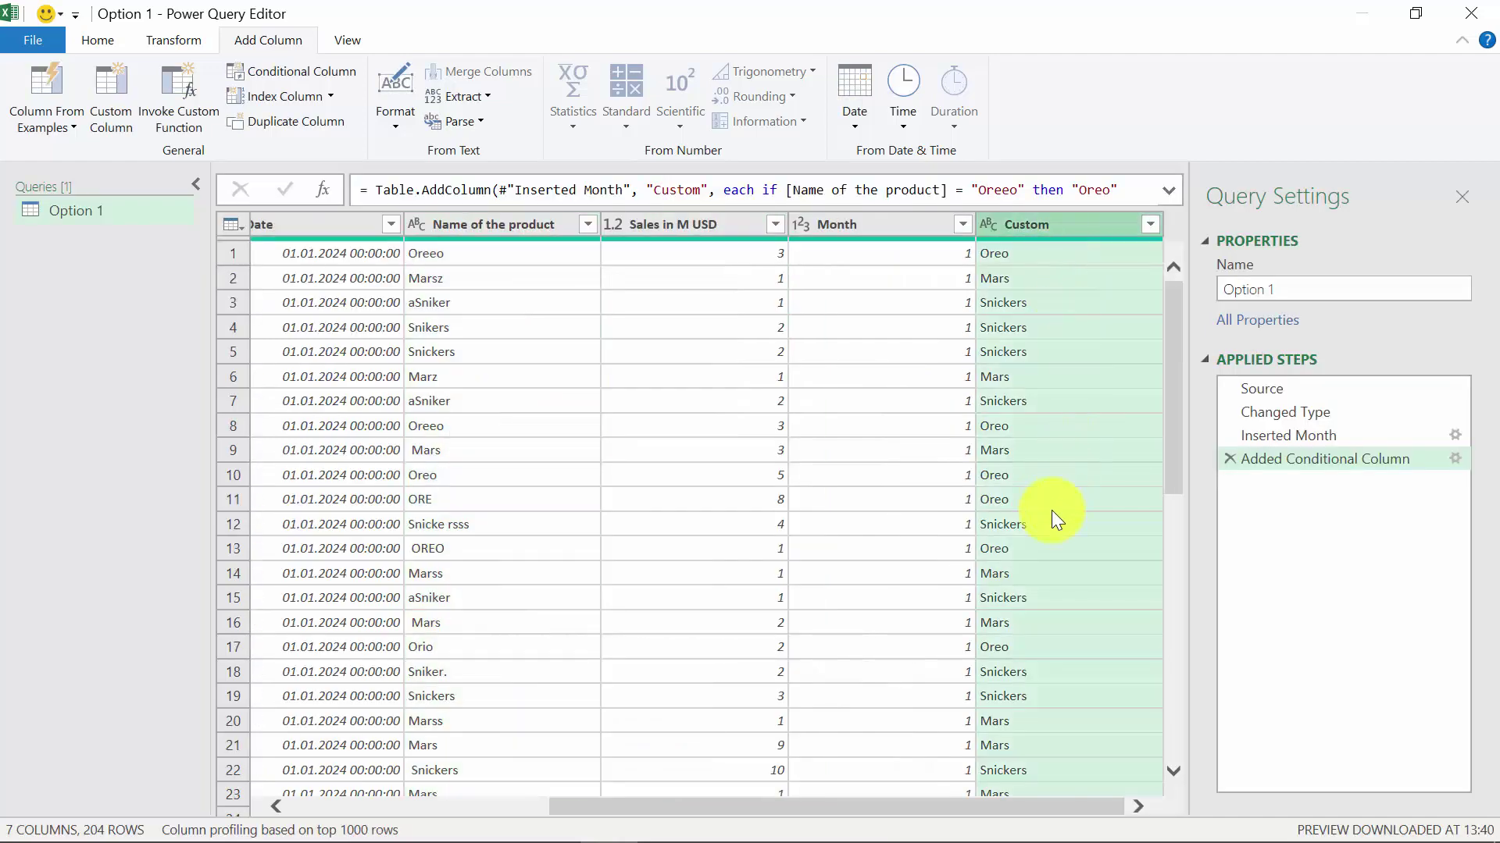
pyautogui.doubleClick(1027, 224)
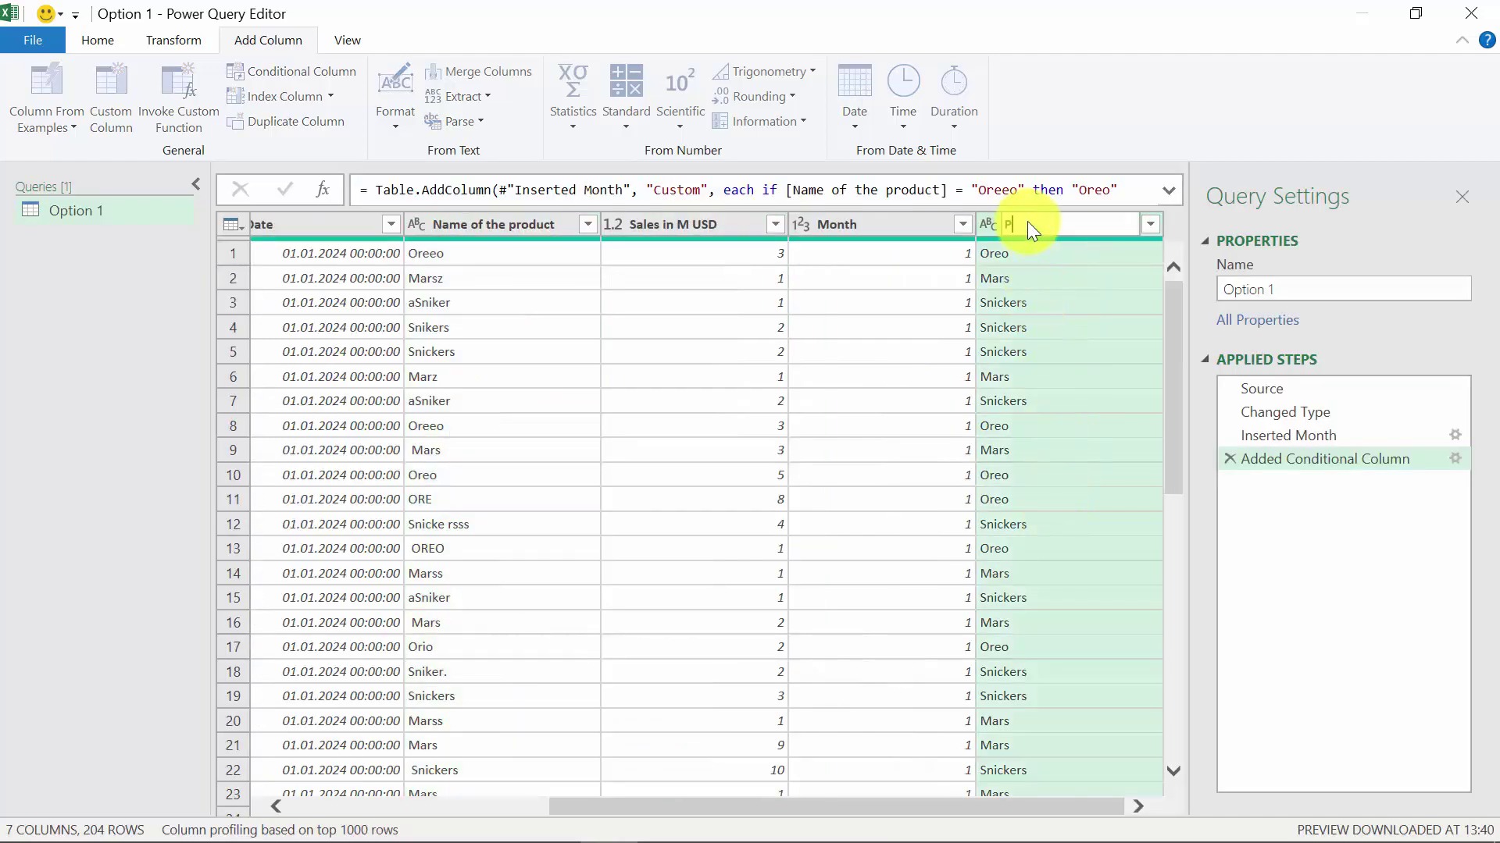
pyautogui.write('Proper Name')
pyautogui.press('Return')
pyautogui.click(1306, 458)
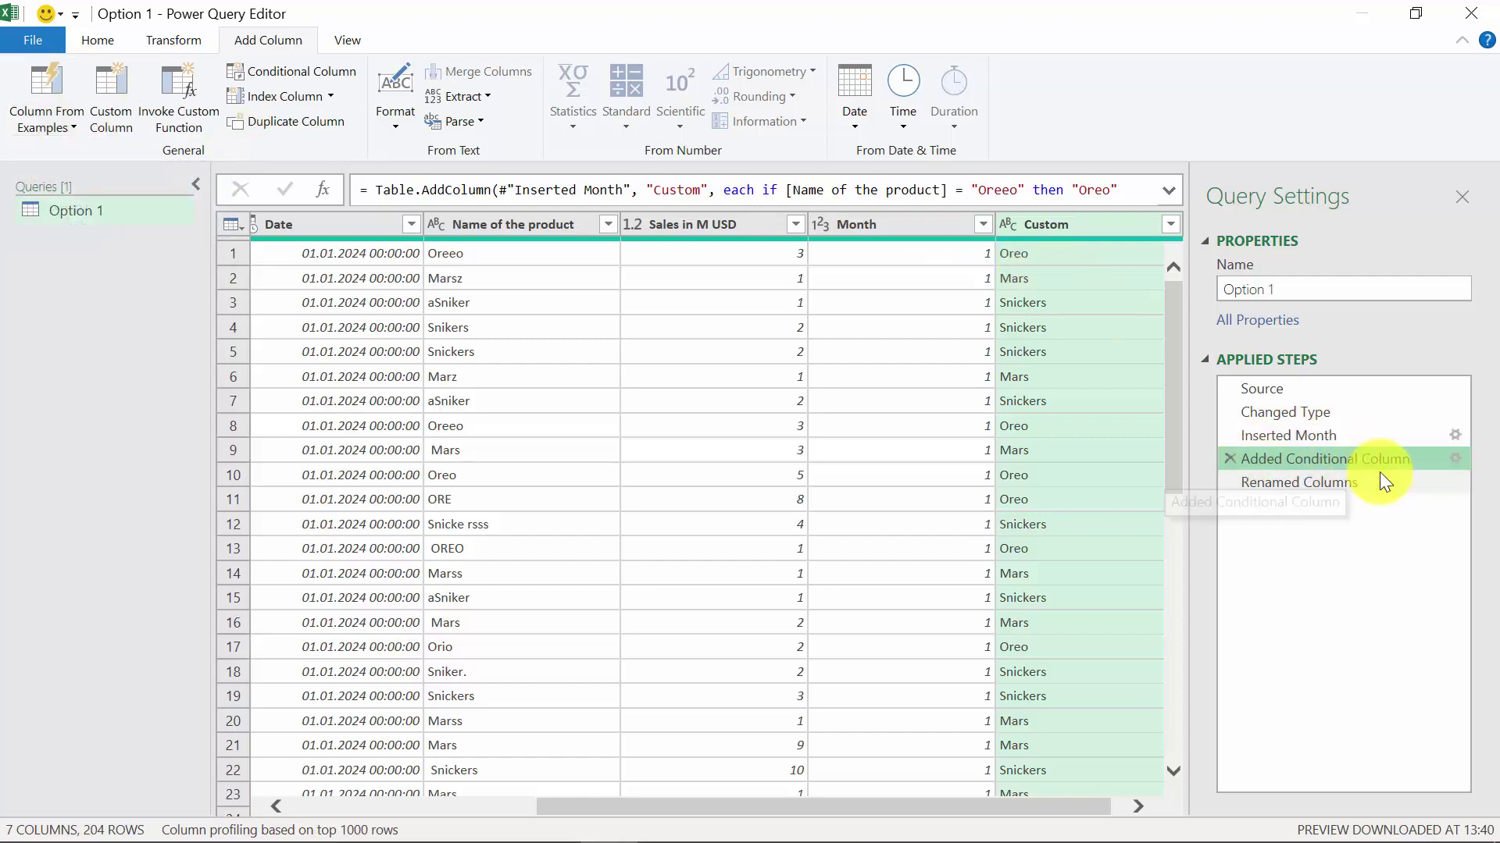
pyautogui.click(1461, 459)
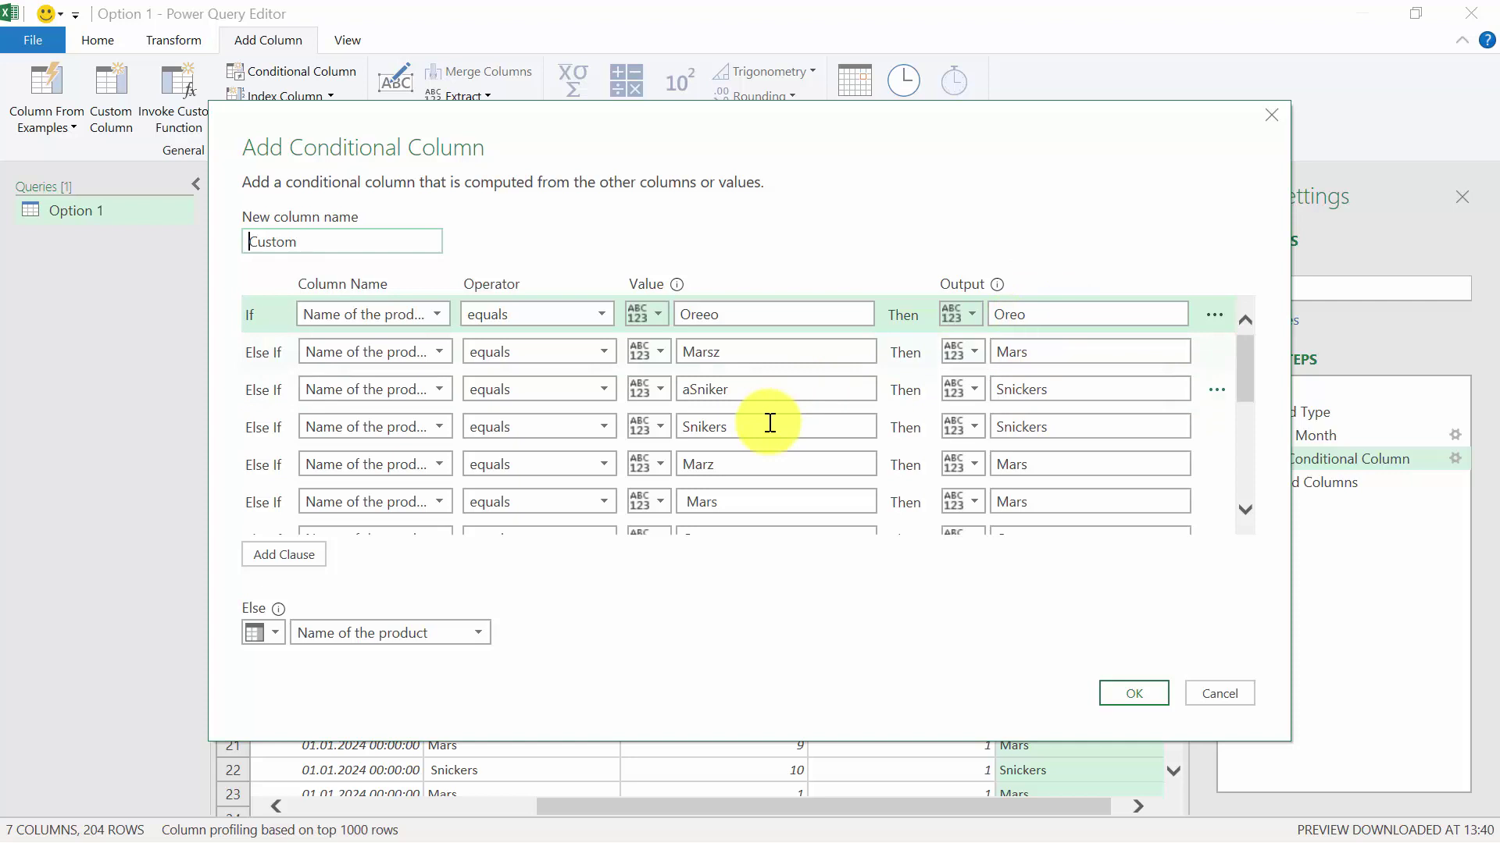
pyautogui.scroll(-1, 761, 428)
pyautogui.scroll(-1, 761, 428)
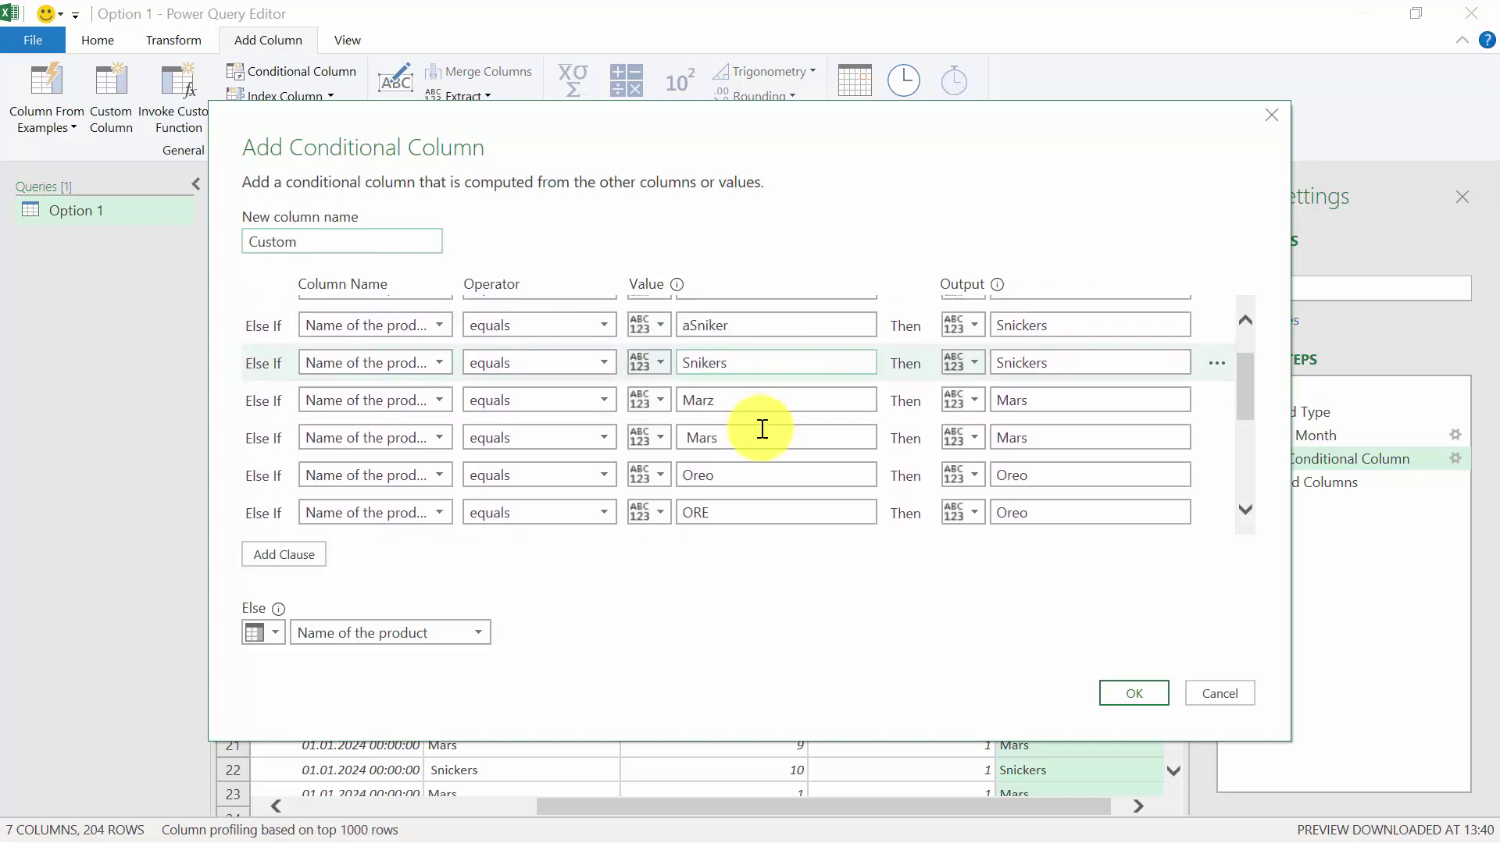
pyautogui.scroll(-4, 760, 428)
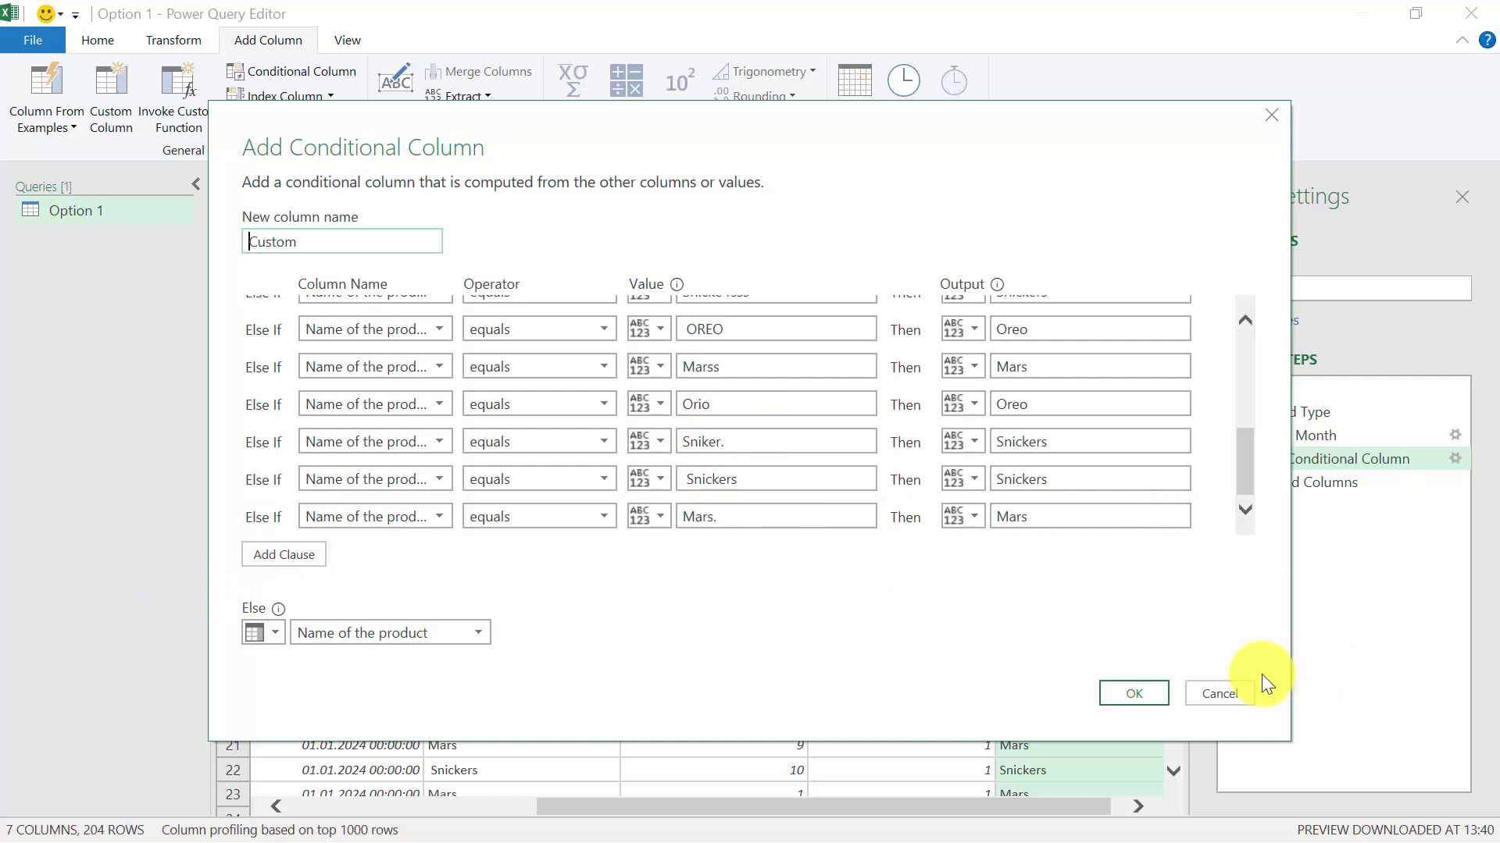
pyautogui.press('Return')
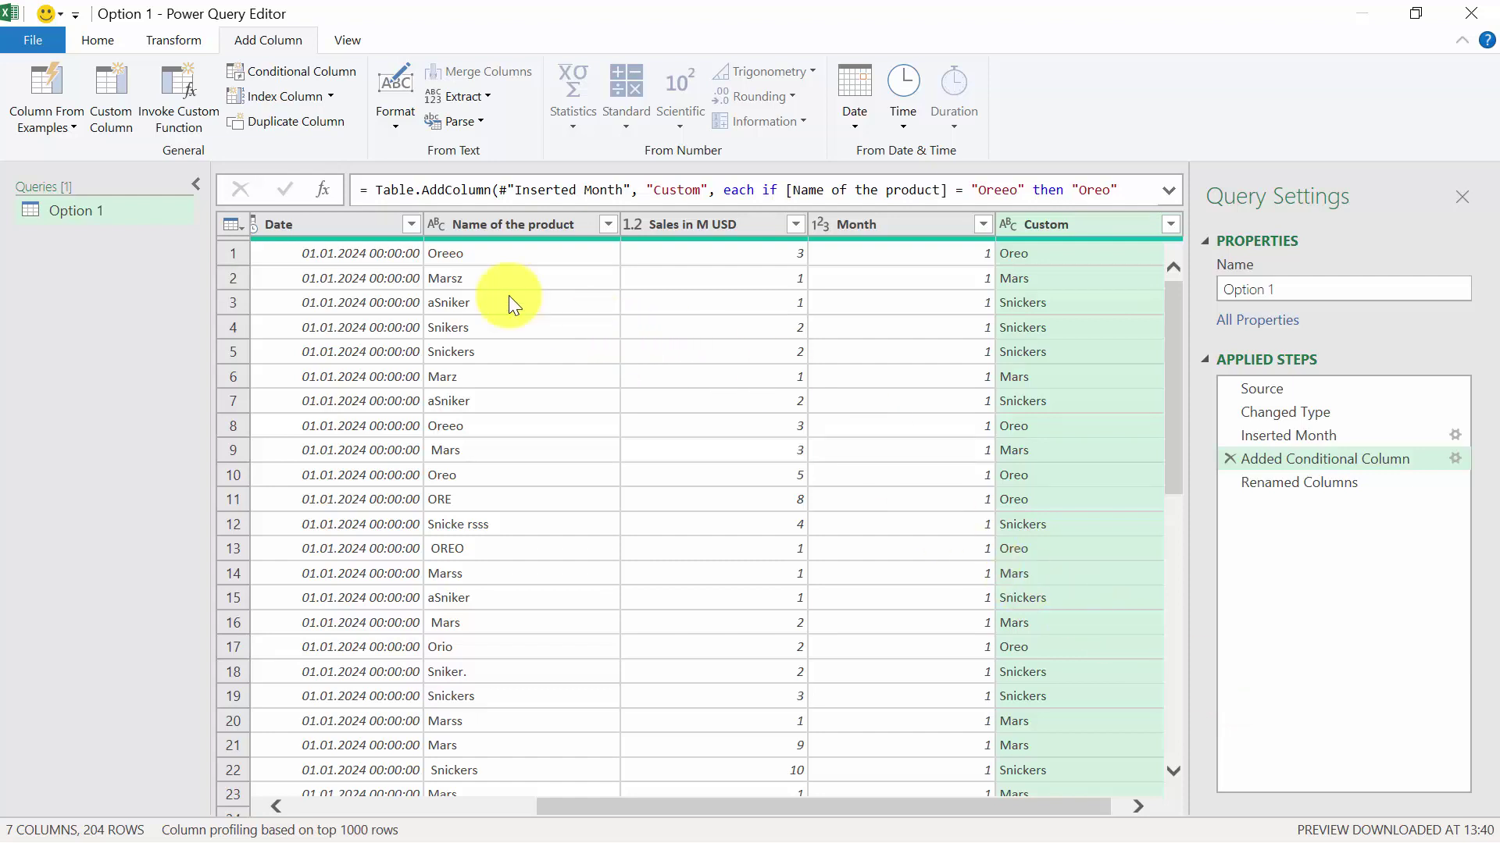
# - Duplicate the Option 1 query and name the copy Test of Option 1
pyautogui.click(92, 209)
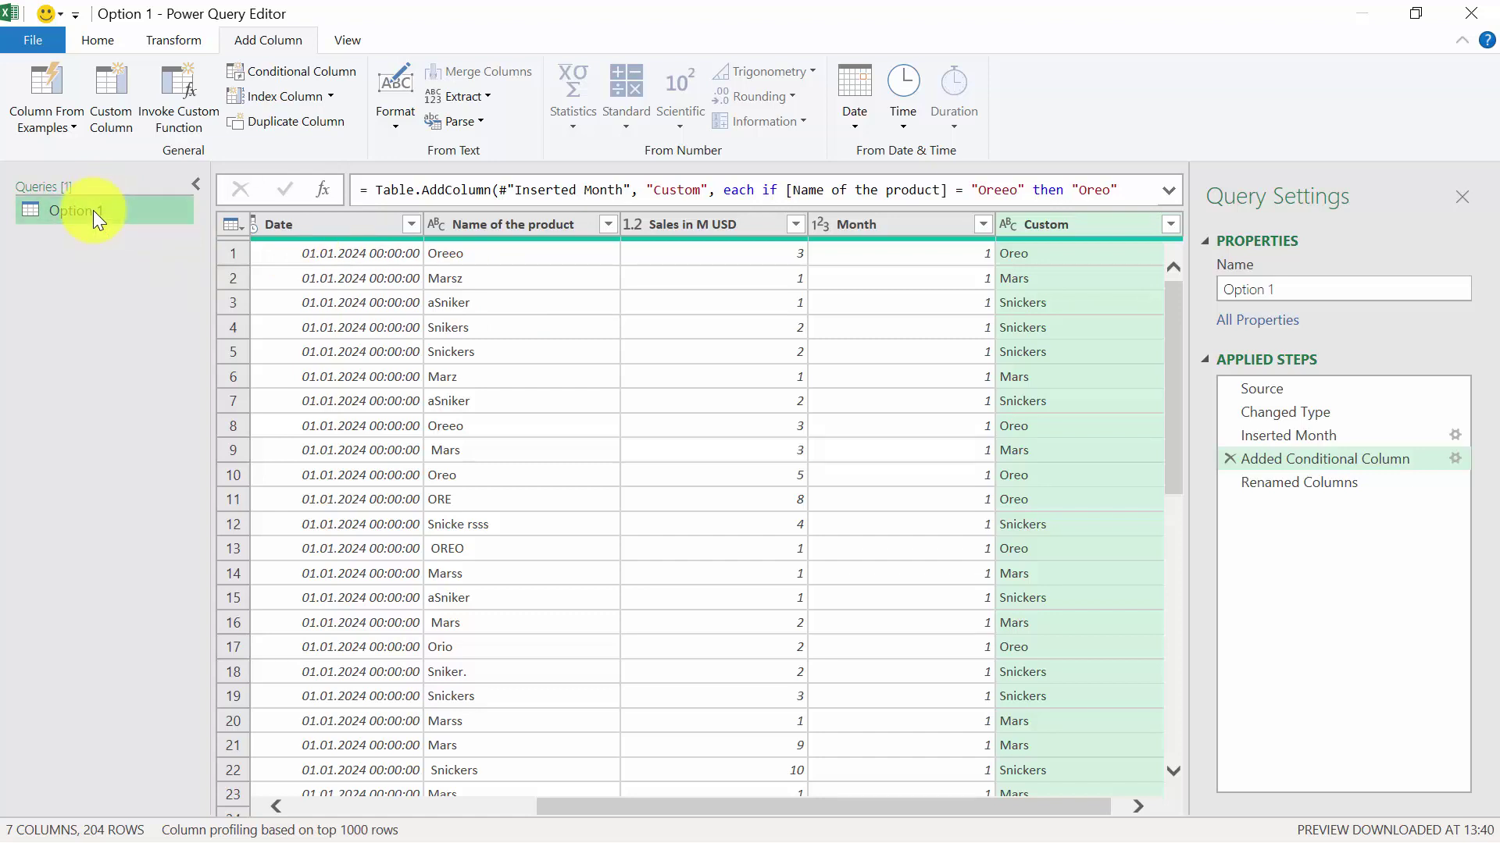
pyautogui.hotkey('ctrl', 'c')
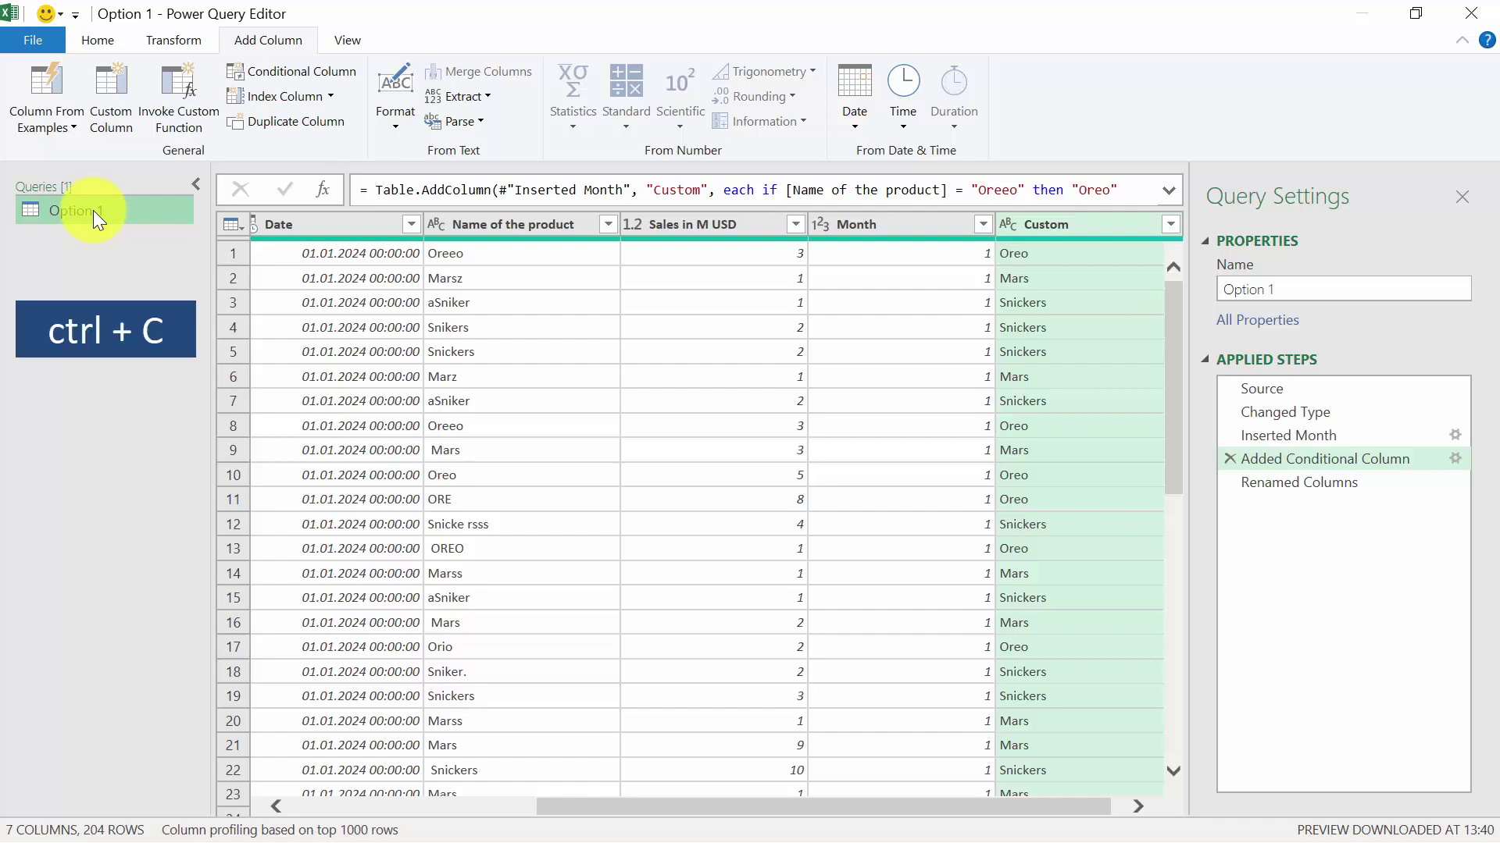
pyautogui.hotkey('ctrl', 'v')
pyautogui.doubleClick(92, 234)
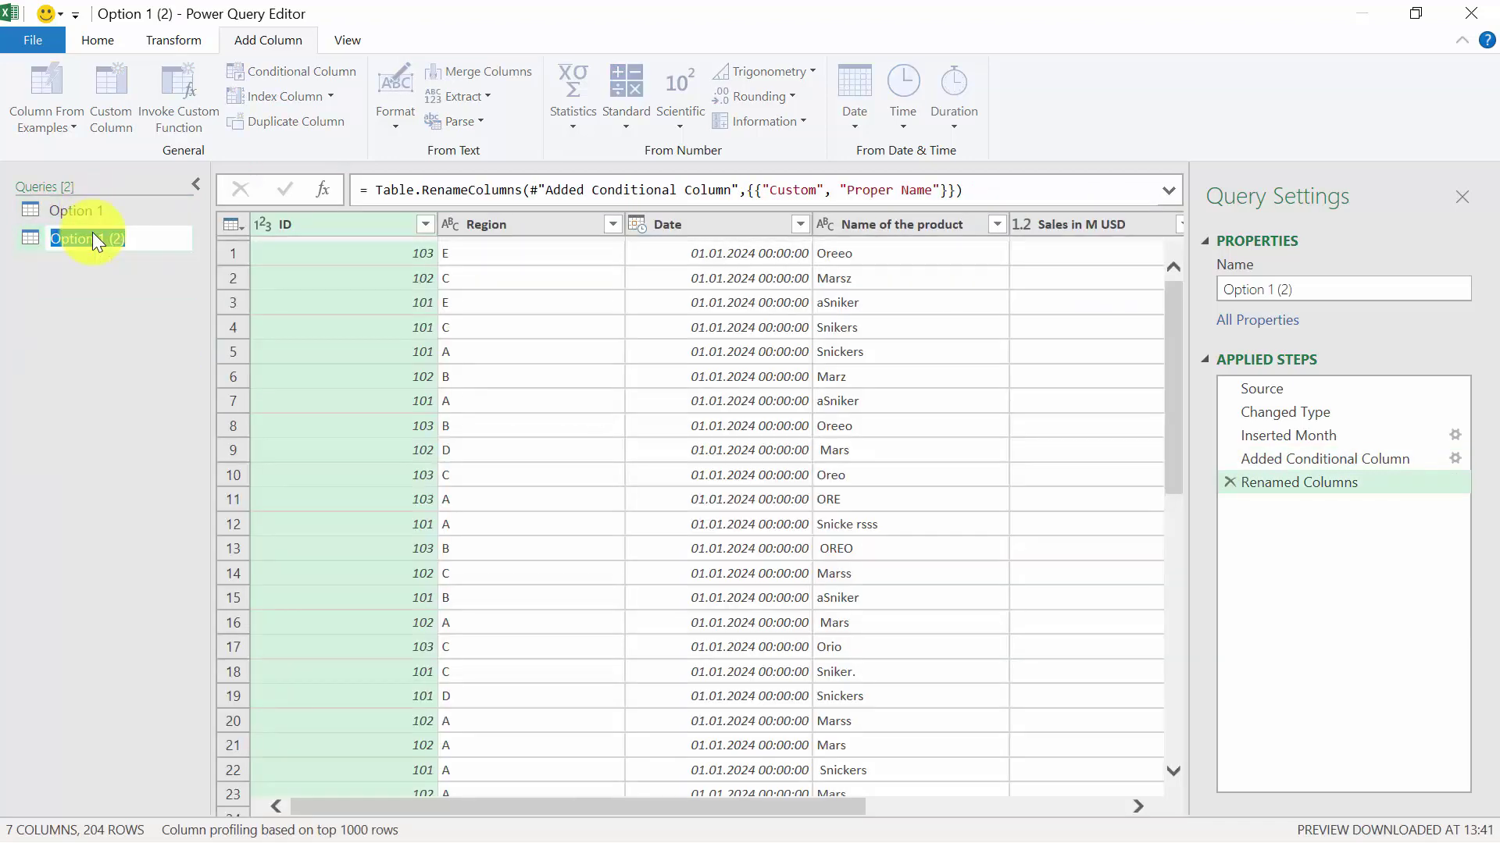
pyautogui.write('Test of Option 1')
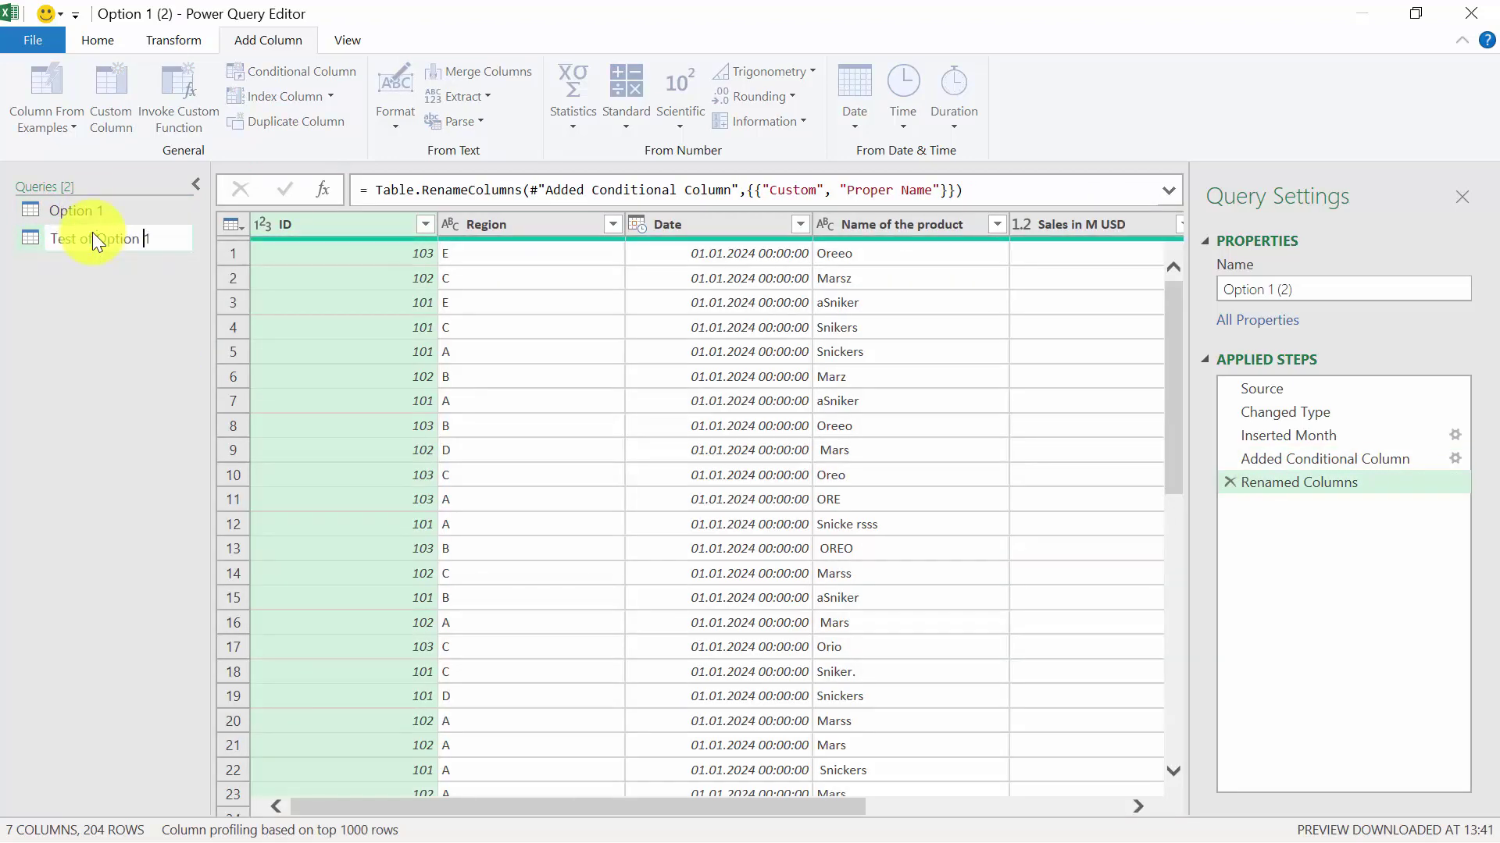
pyautogui.press('Return')
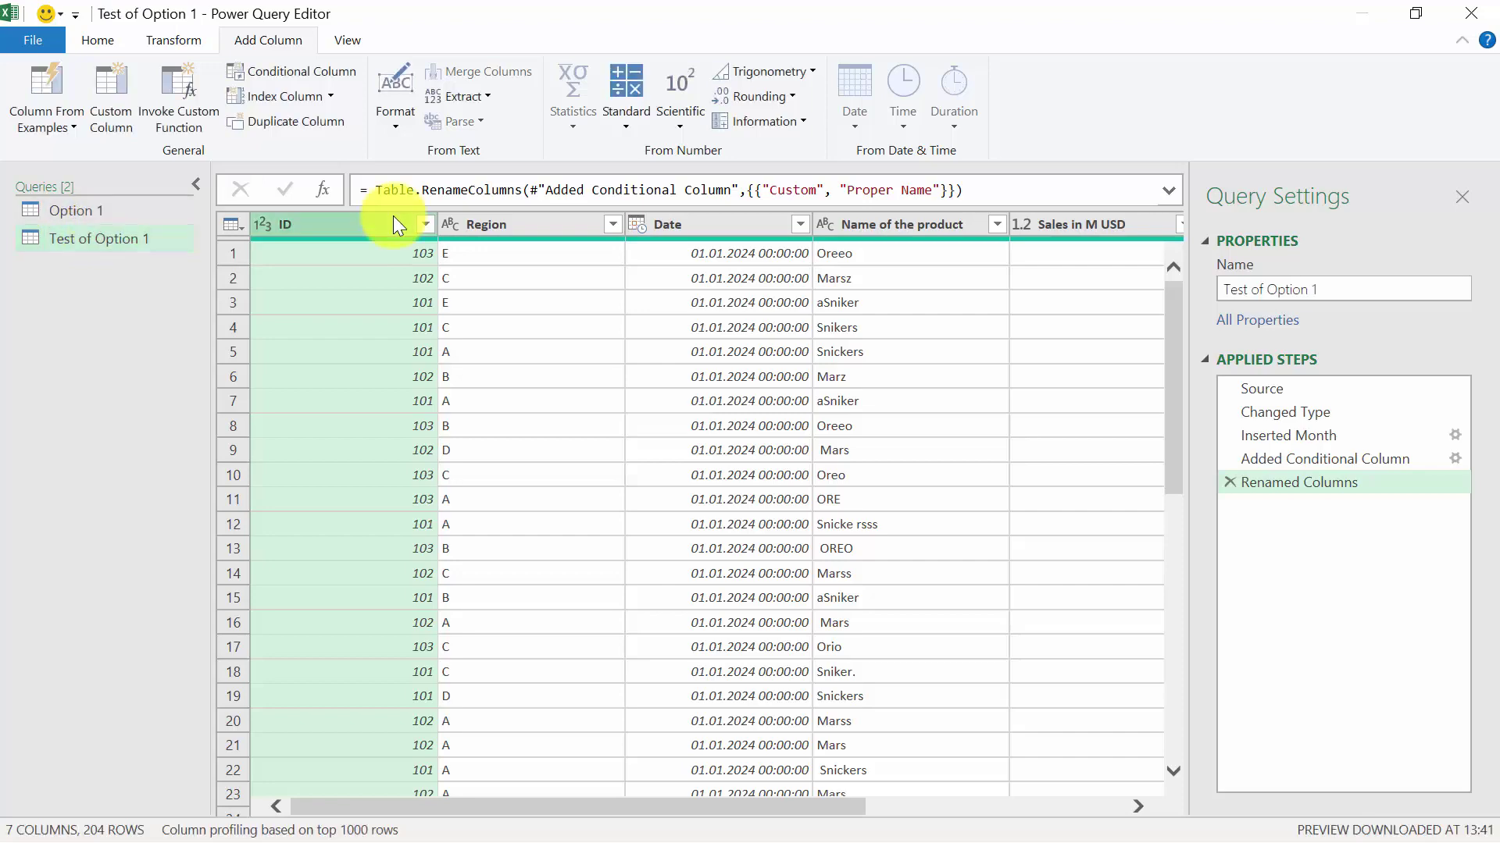
# - Delete the ID, Region, Date, Sales in M USD and Month columns
pyautogui.hotkey('shift', 'Right')
pyautogui.hotkey('shift', 'Right')
pyautogui.press('Delete')
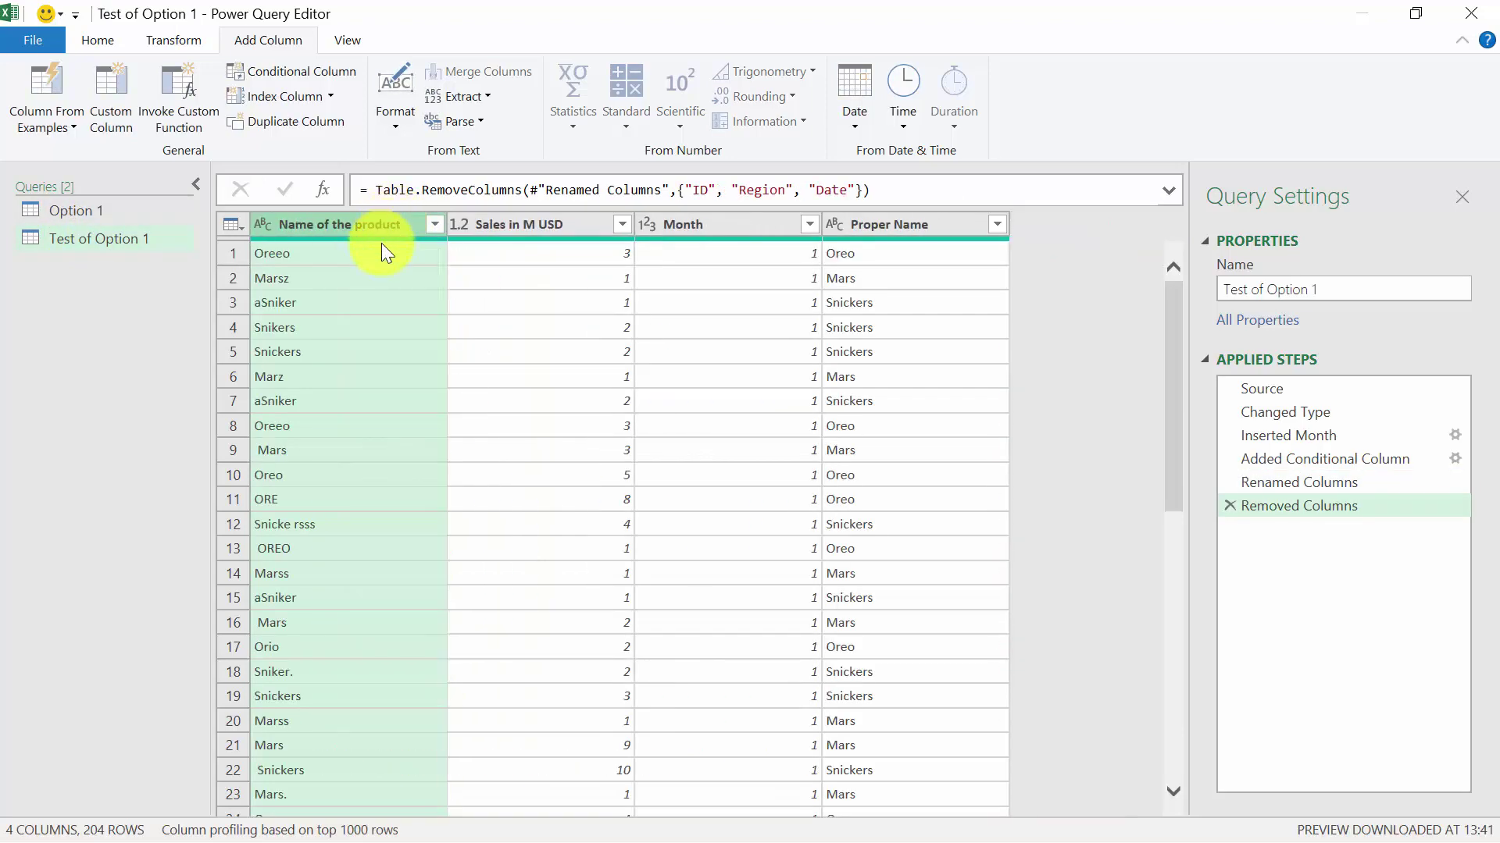
pyautogui.click(528, 224)
pyautogui.press('Delete')
pyautogui.press('Delete')
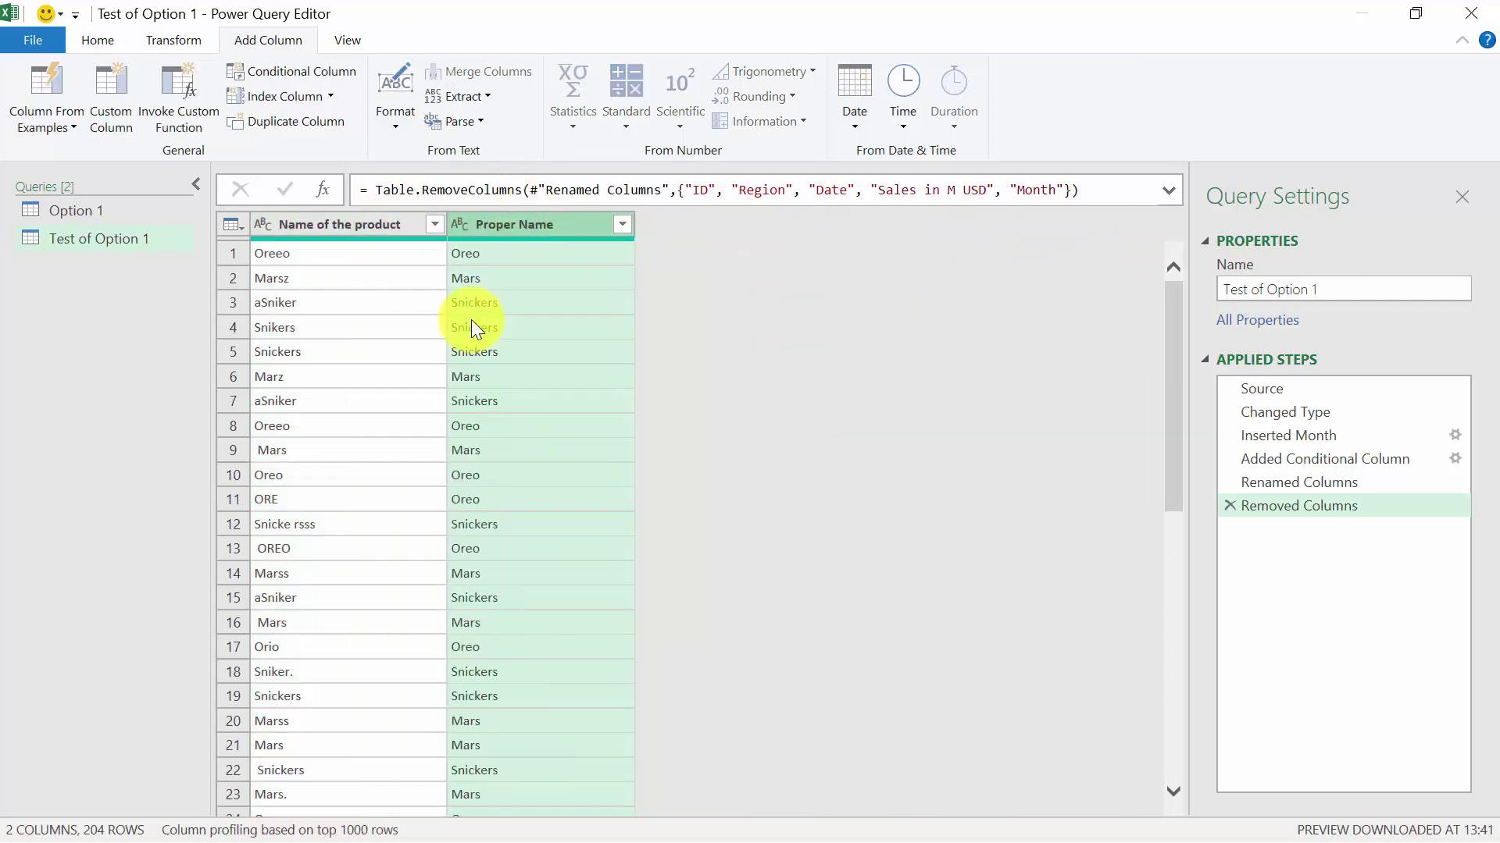
# - Remove duplicate rows from the Test of Option 1 table and check the Proper Name values
pyautogui.click(243, 219)
pyautogui.click(325, 658)
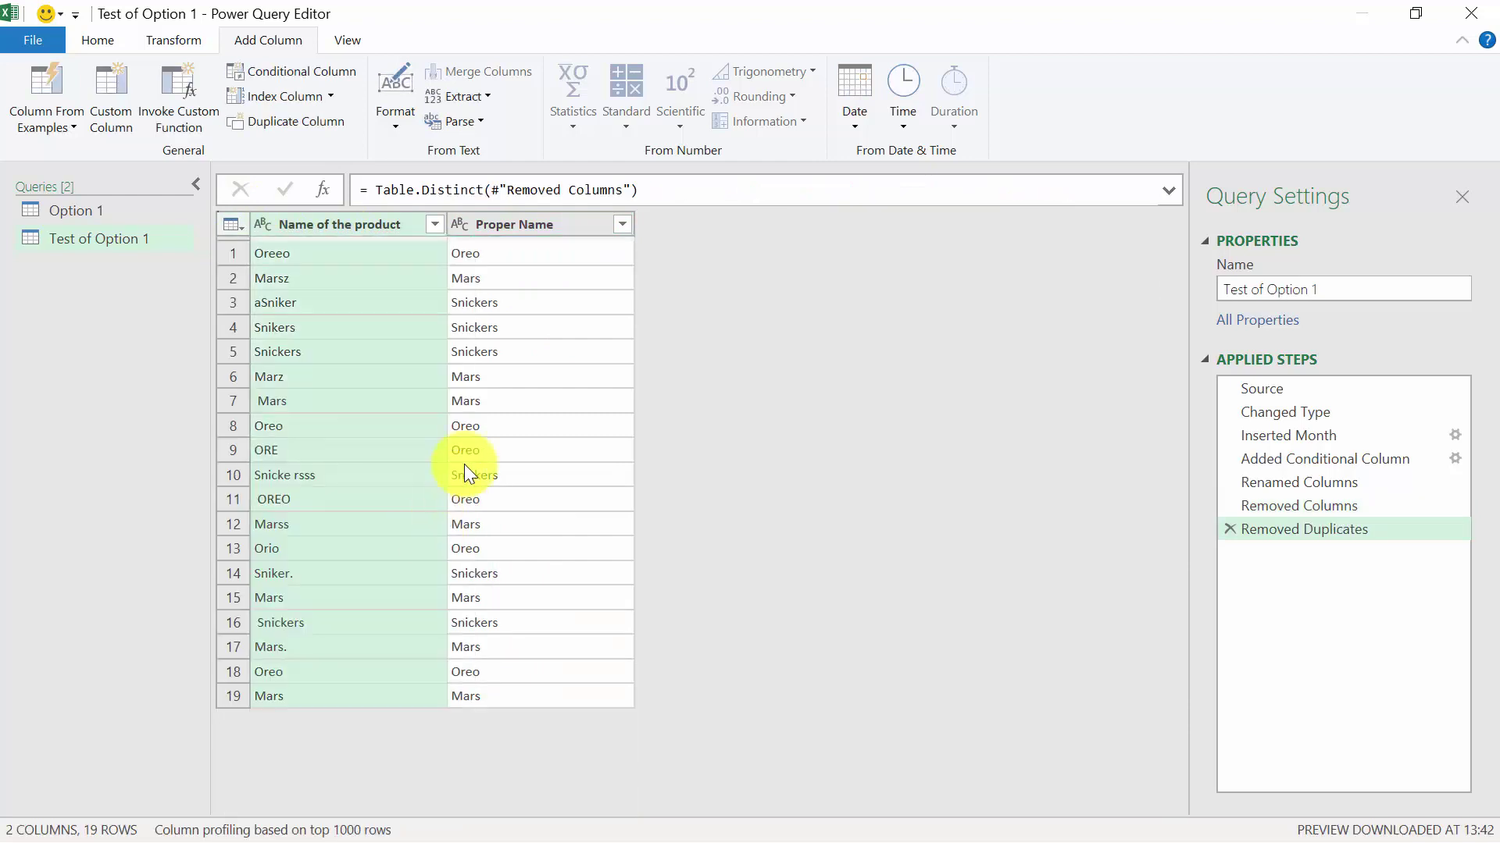
pyautogui.click(489, 270)
pyautogui.click(492, 259)
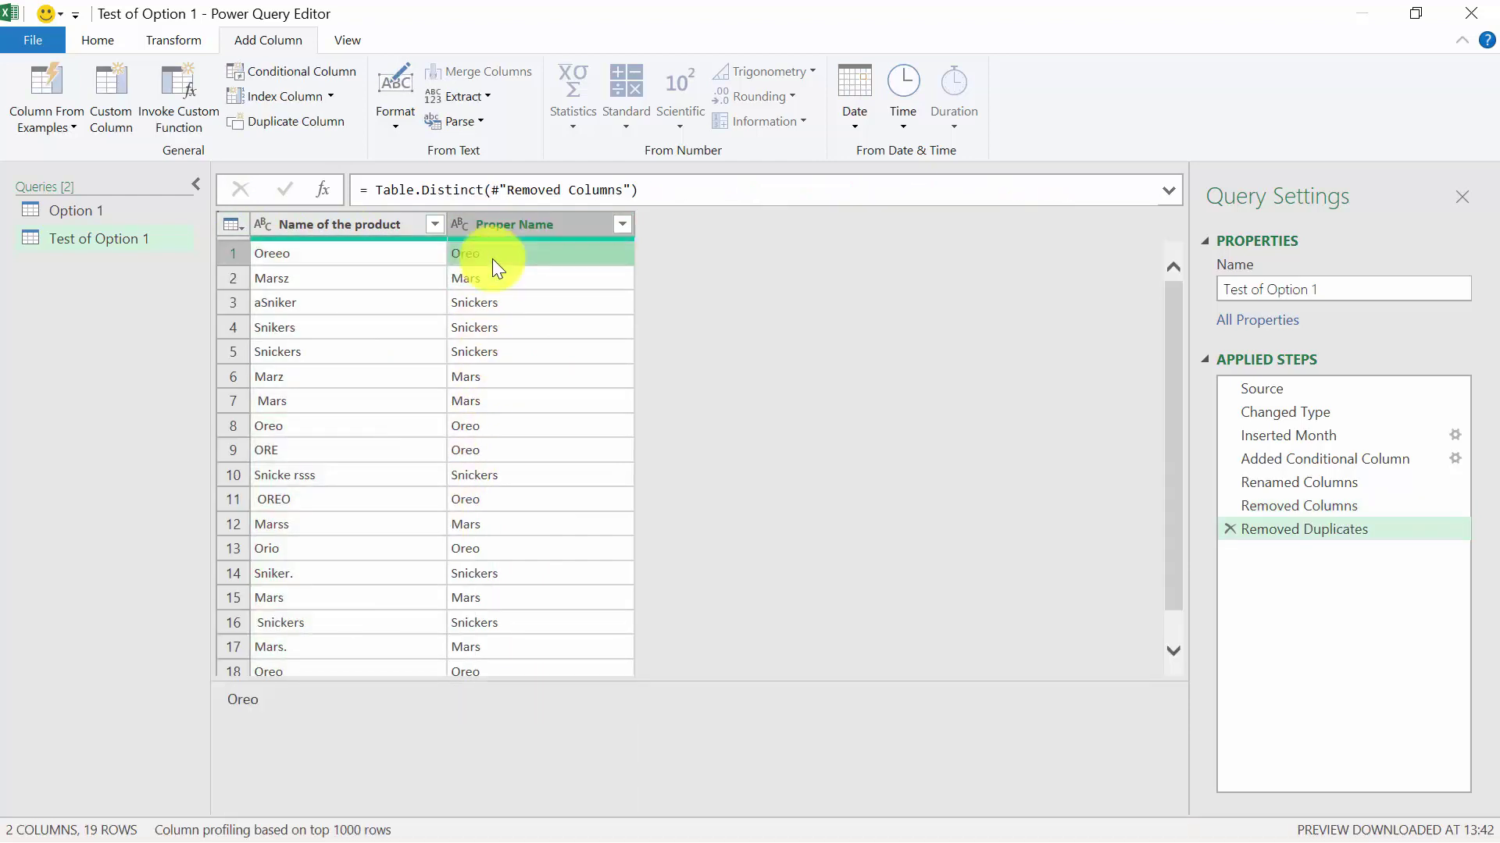
pyautogui.press('Down')
pyautogui.press('Down')
pyautogui.press('Down')
pyautogui.press('Down')
pyautogui.press('Down')
pyautogui.press('Down')
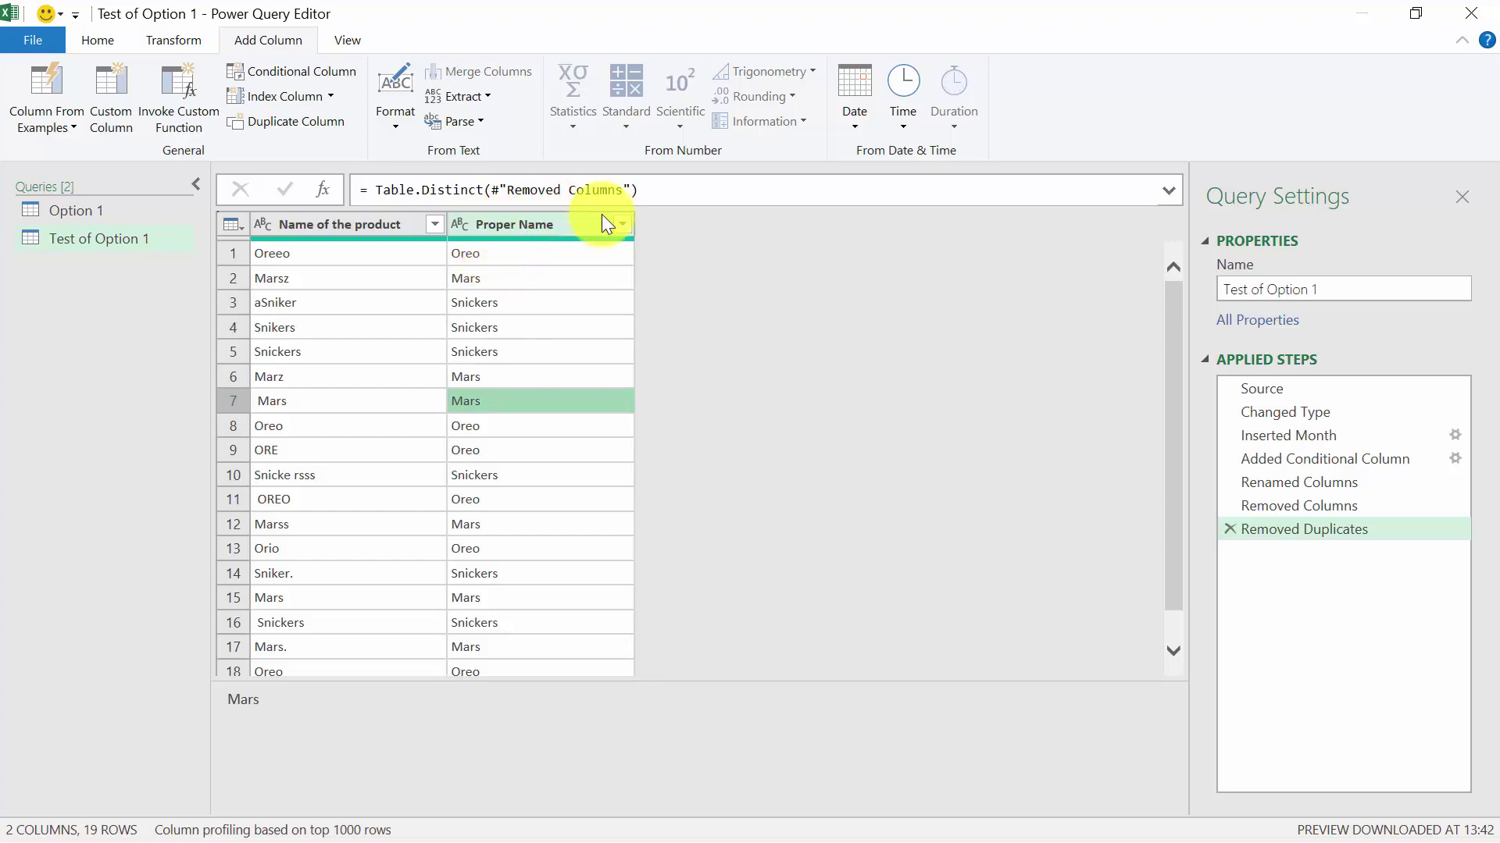
# - Sort Proper Name ascending and check the remaining Mars, Oreo and Snickers values
pyautogui.click(624, 225)
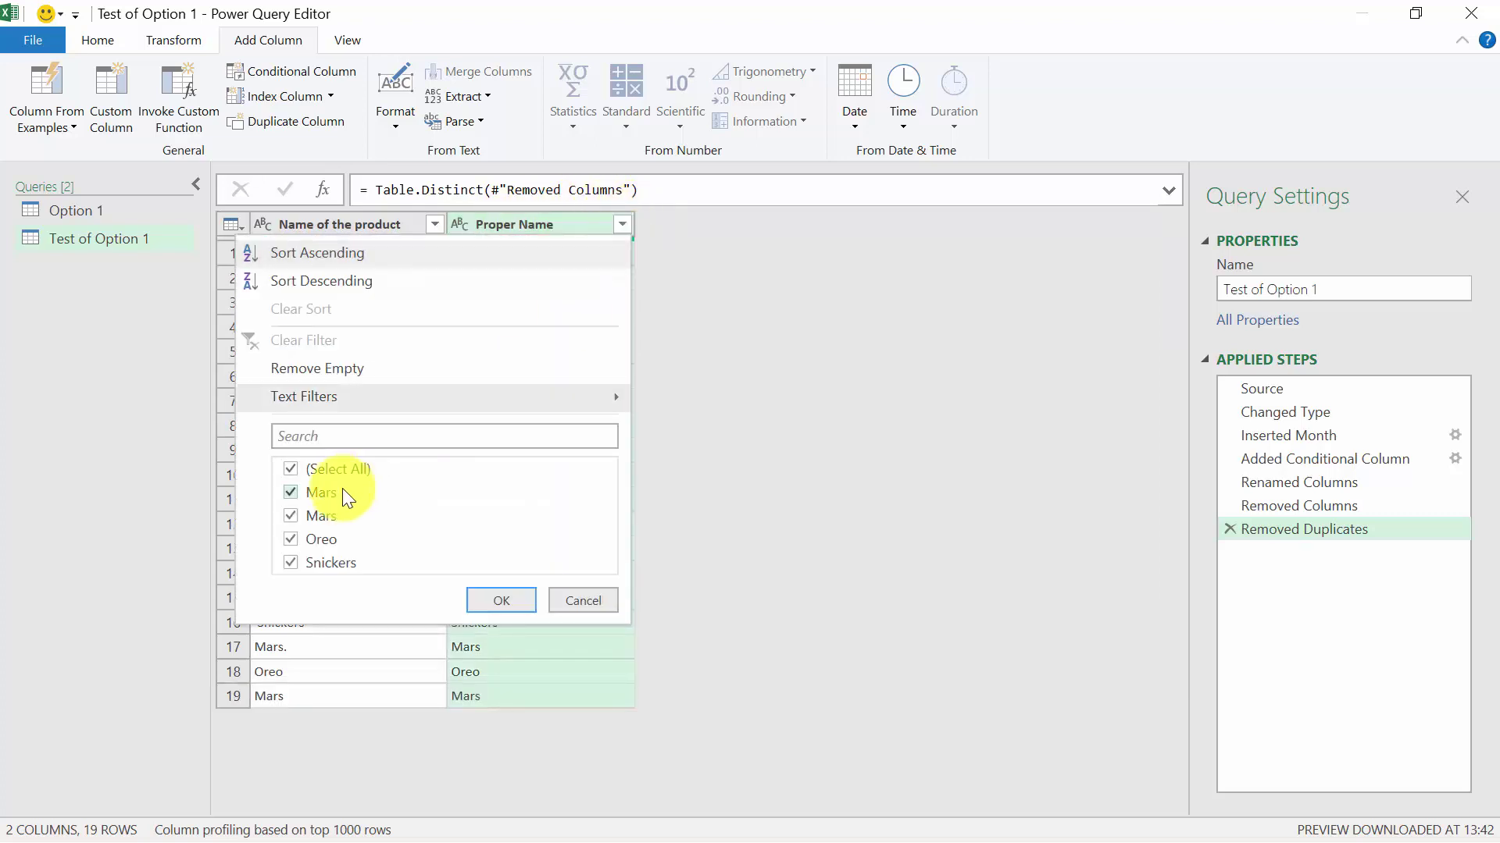
pyautogui.click(325, 254)
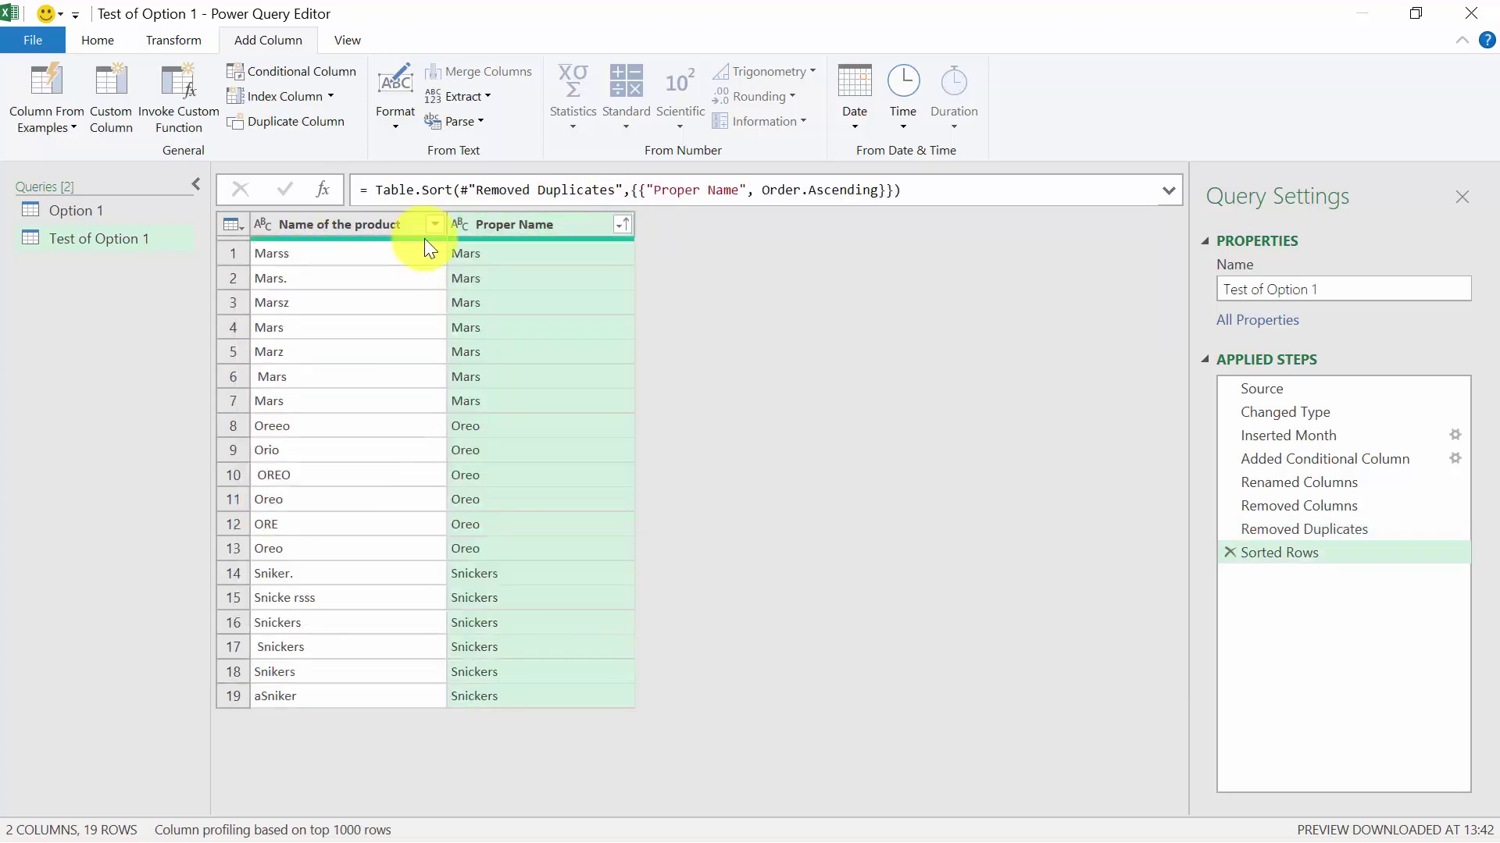
pyautogui.click(492, 251)
pyautogui.press('Down')
pyautogui.press('Down')
pyautogui.press('Down')
pyautogui.press('Down')
pyautogui.press('Down')
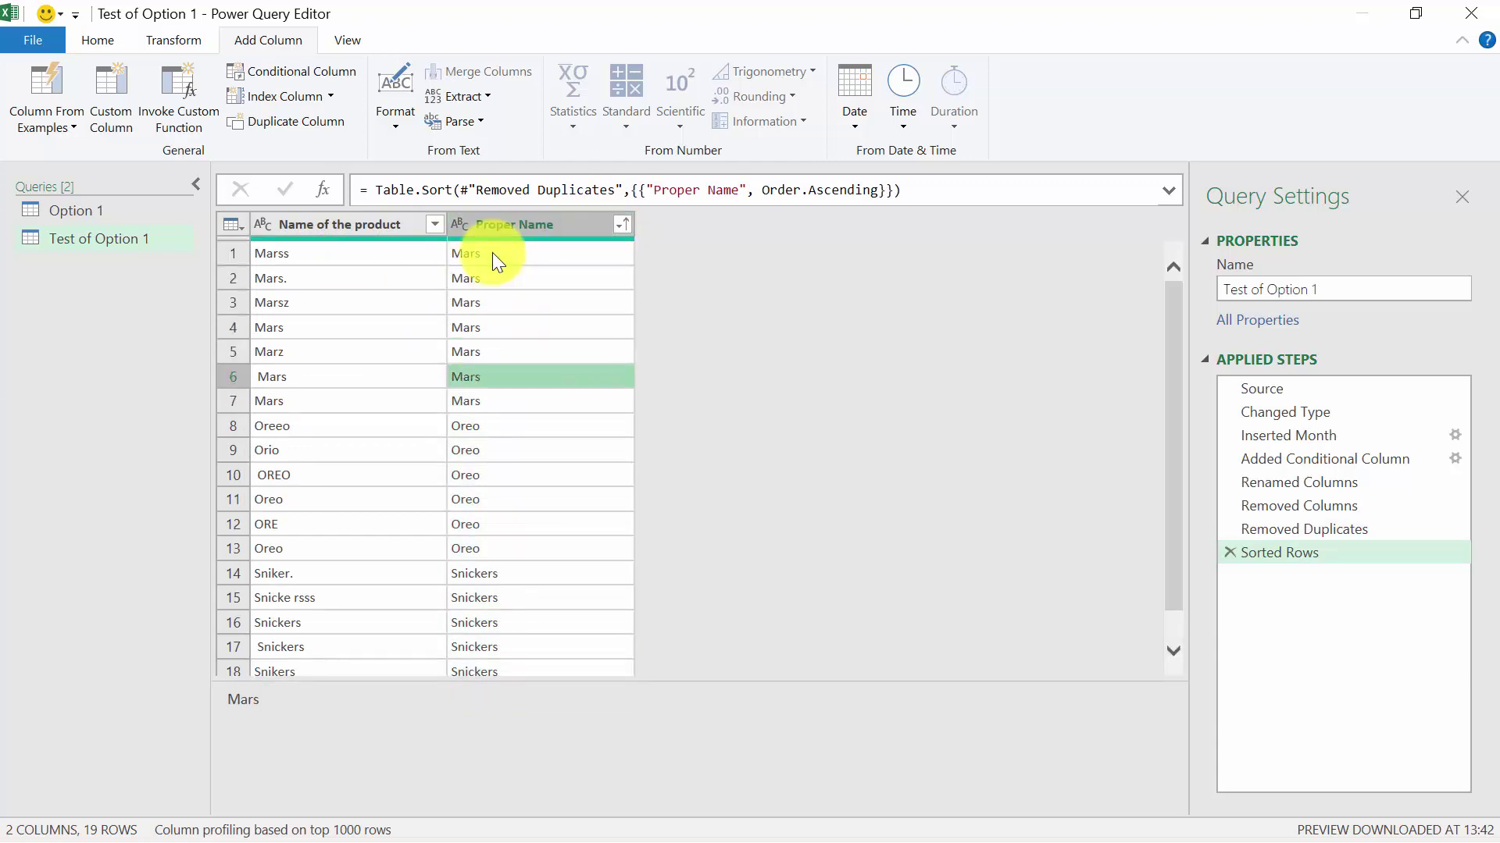
pyautogui.press('Down')
pyautogui.press('Down')
pyautogui.press('Down')
pyautogui.press('Down')
pyautogui.press('Down')
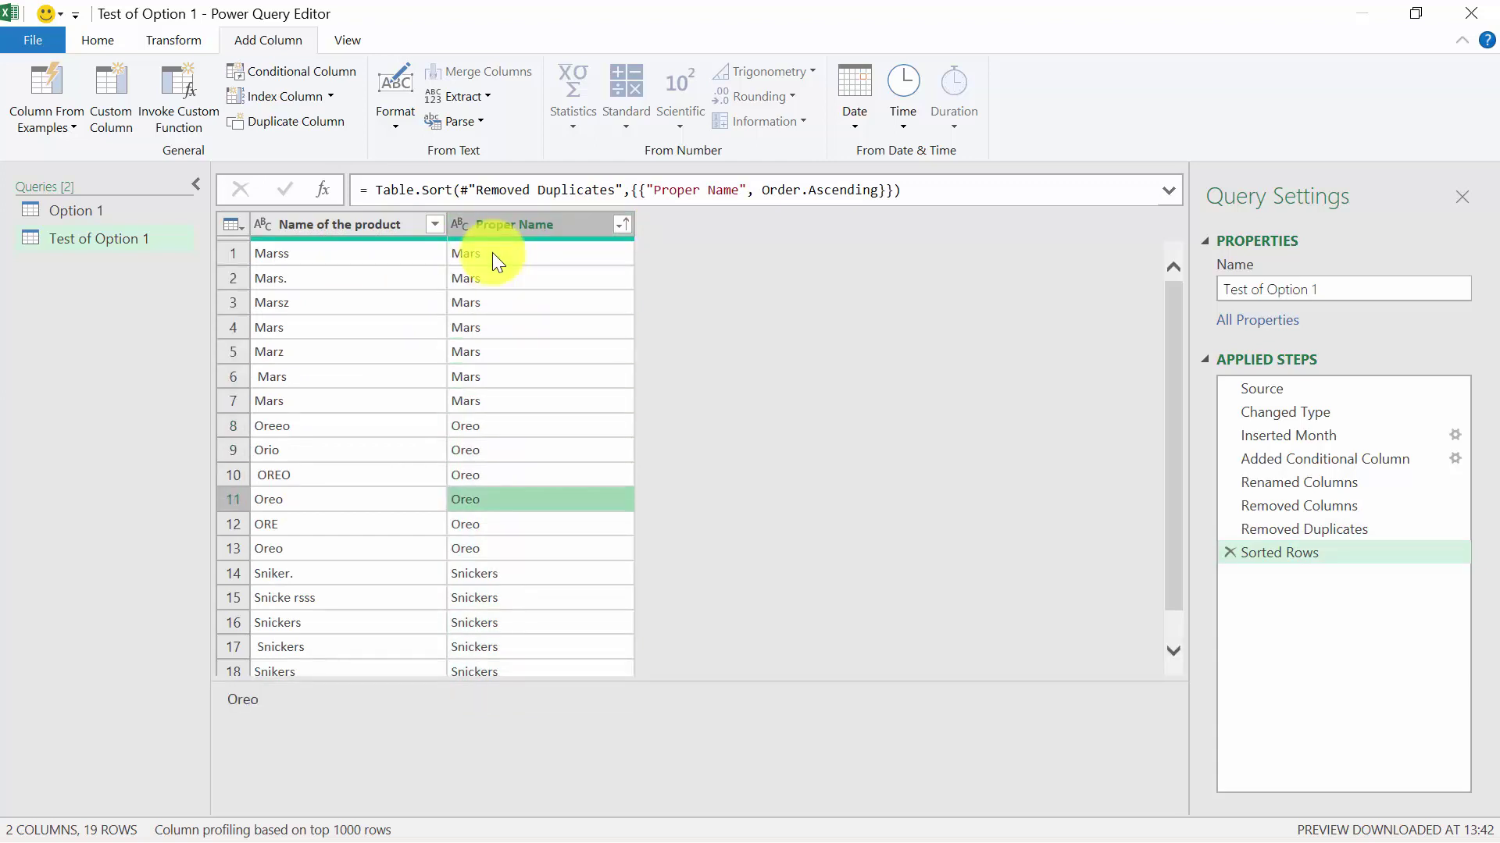
pyautogui.press('Down')
pyautogui.press('Down')
pyautogui.press('Down')
pyautogui.press('Down')
pyautogui.press('Down')
pyautogui.press('Down')
pyautogui.press('Down')
pyautogui.press('Down')
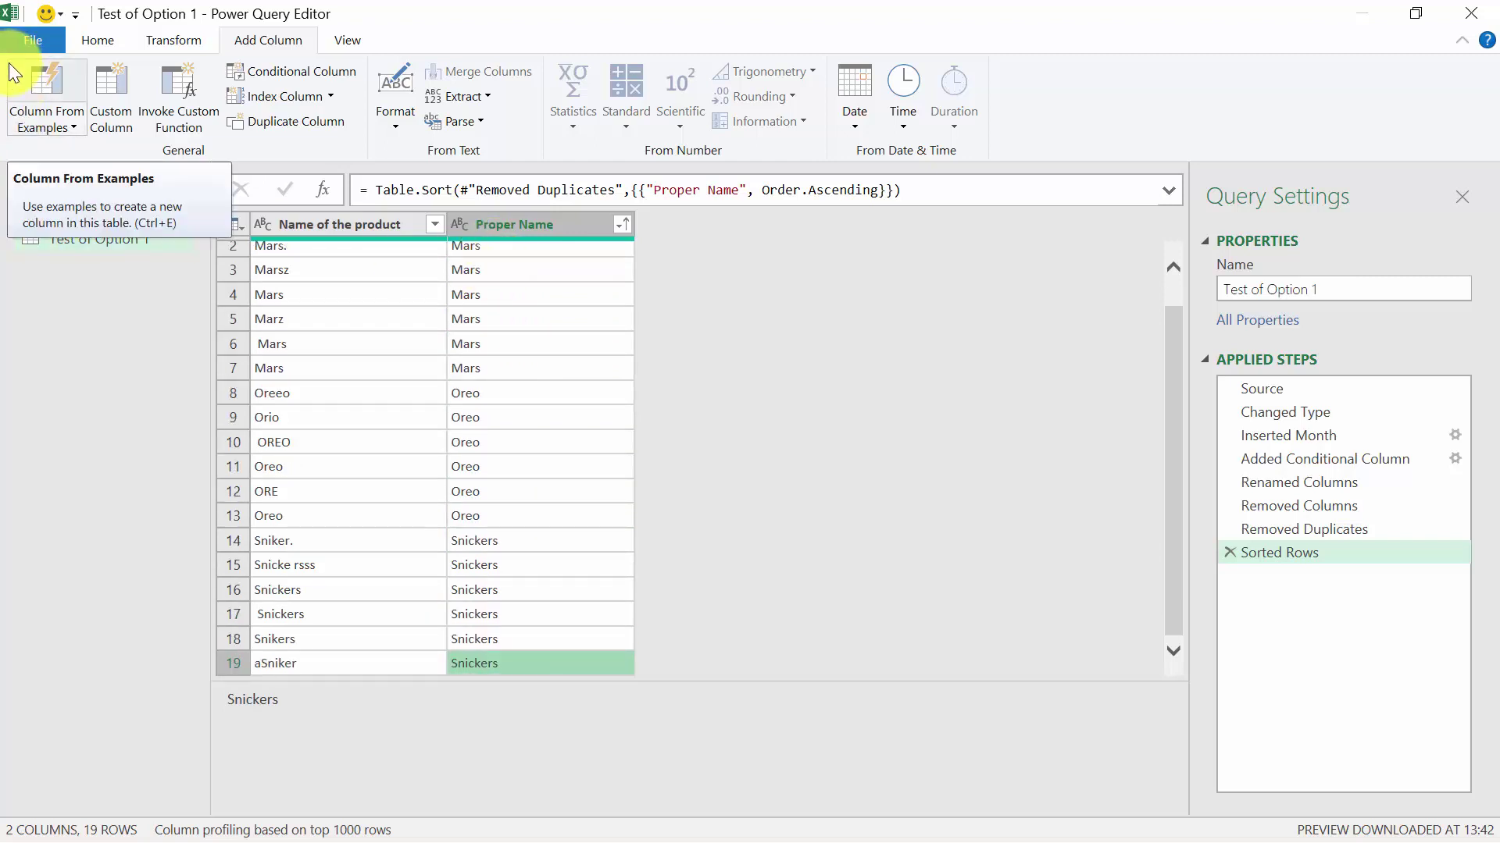
# - Close the query editor and load the data as a PivotTable Report on a new worksheet
pyautogui.click(17, 38)
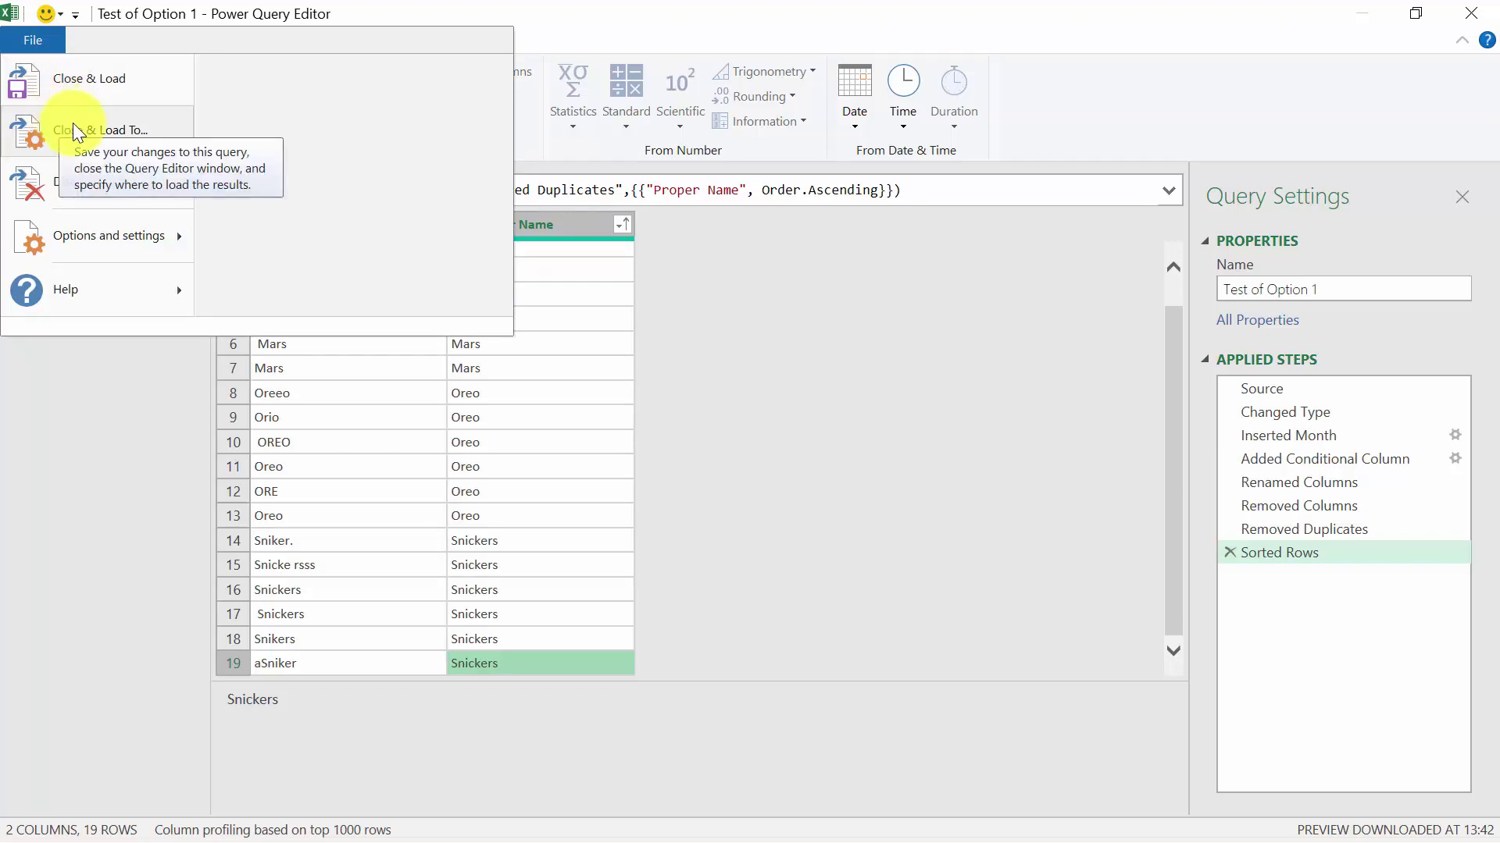
pyautogui.click(76, 147)
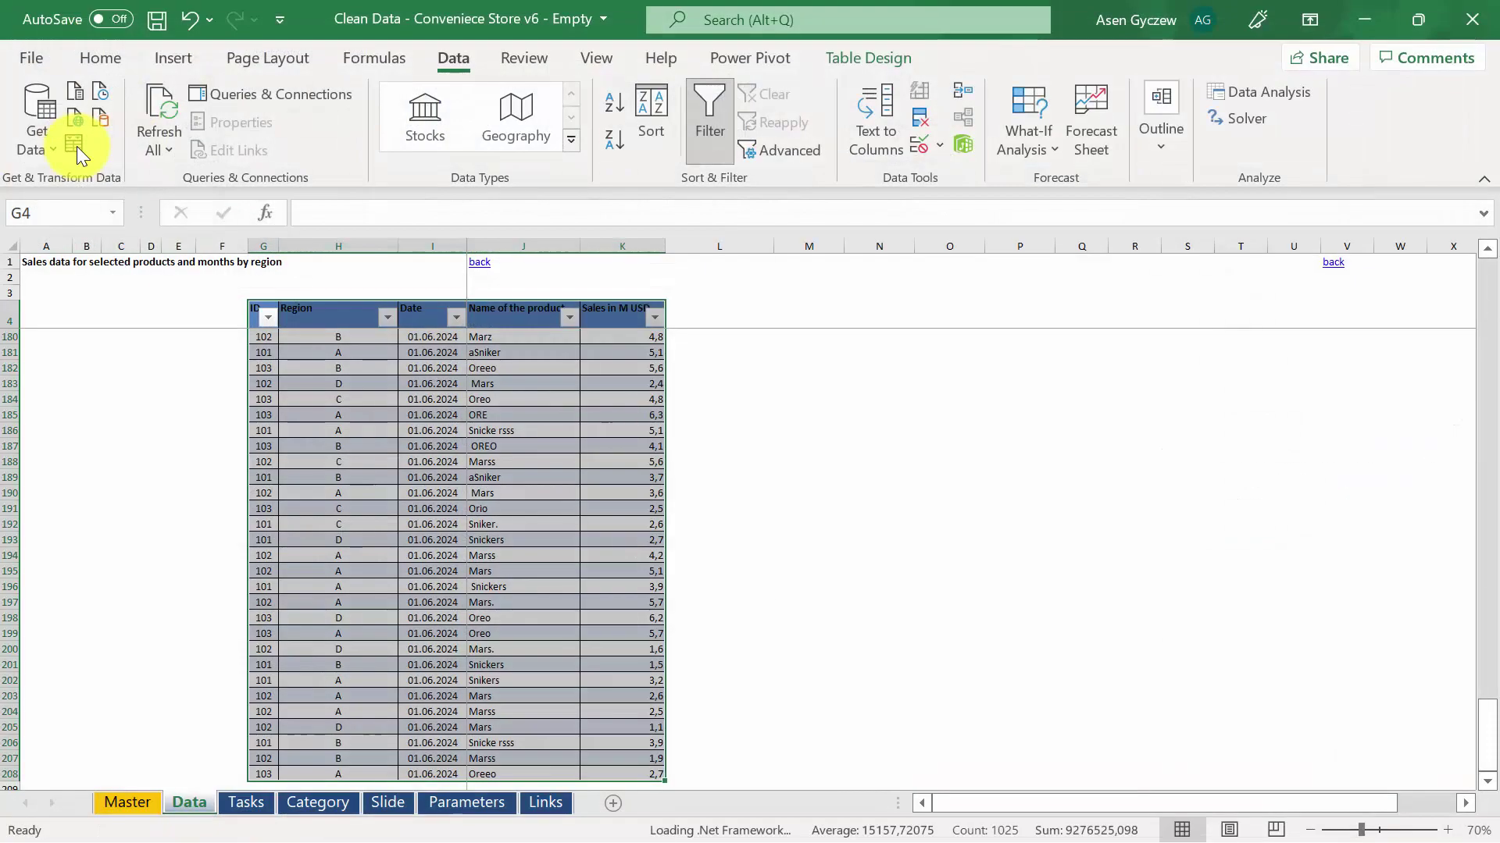
pyautogui.click(841, 358)
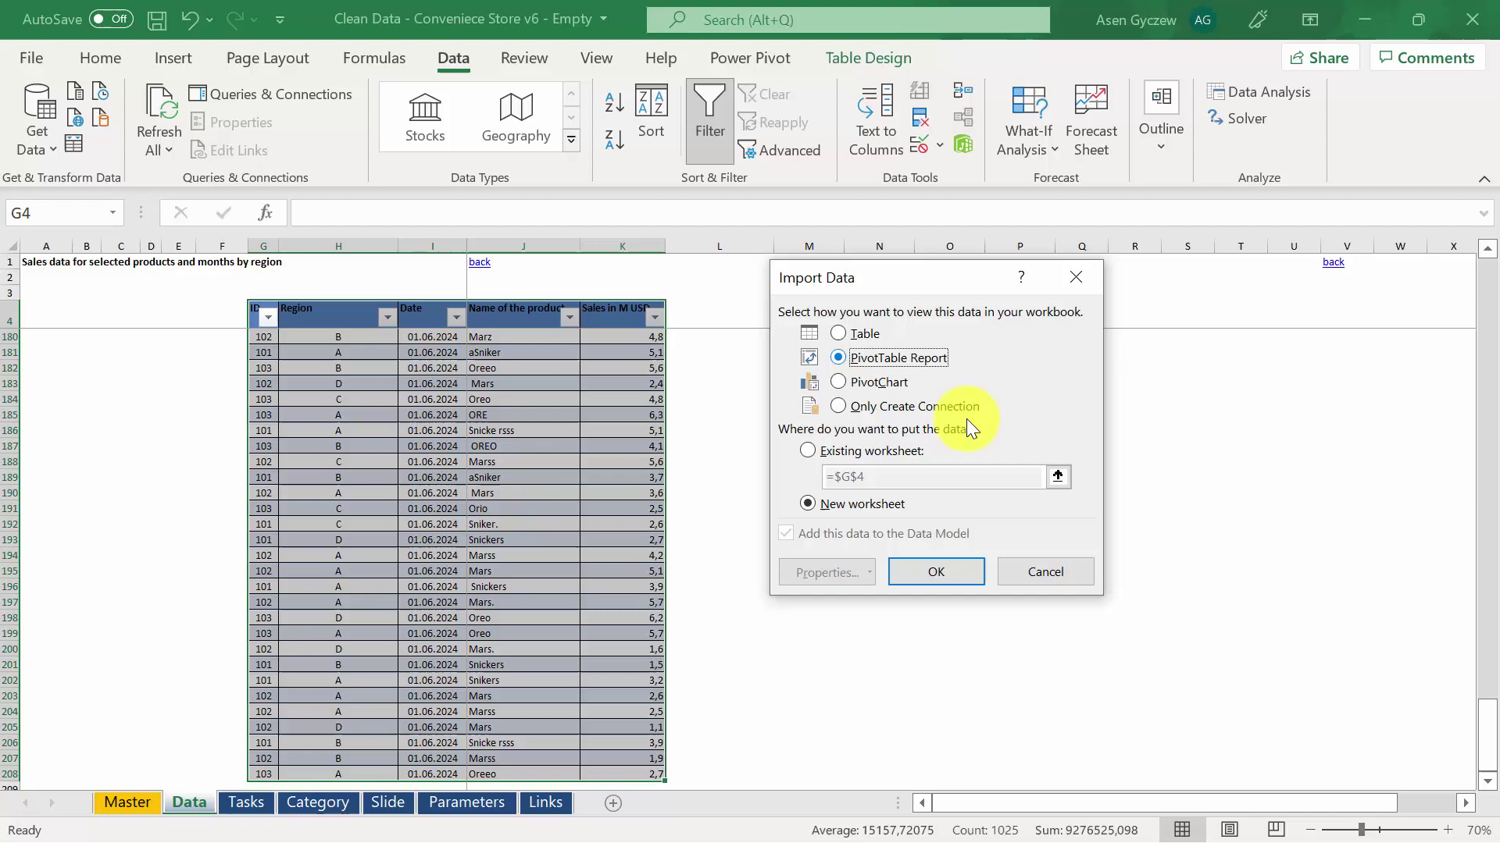
pyautogui.click(962, 575)
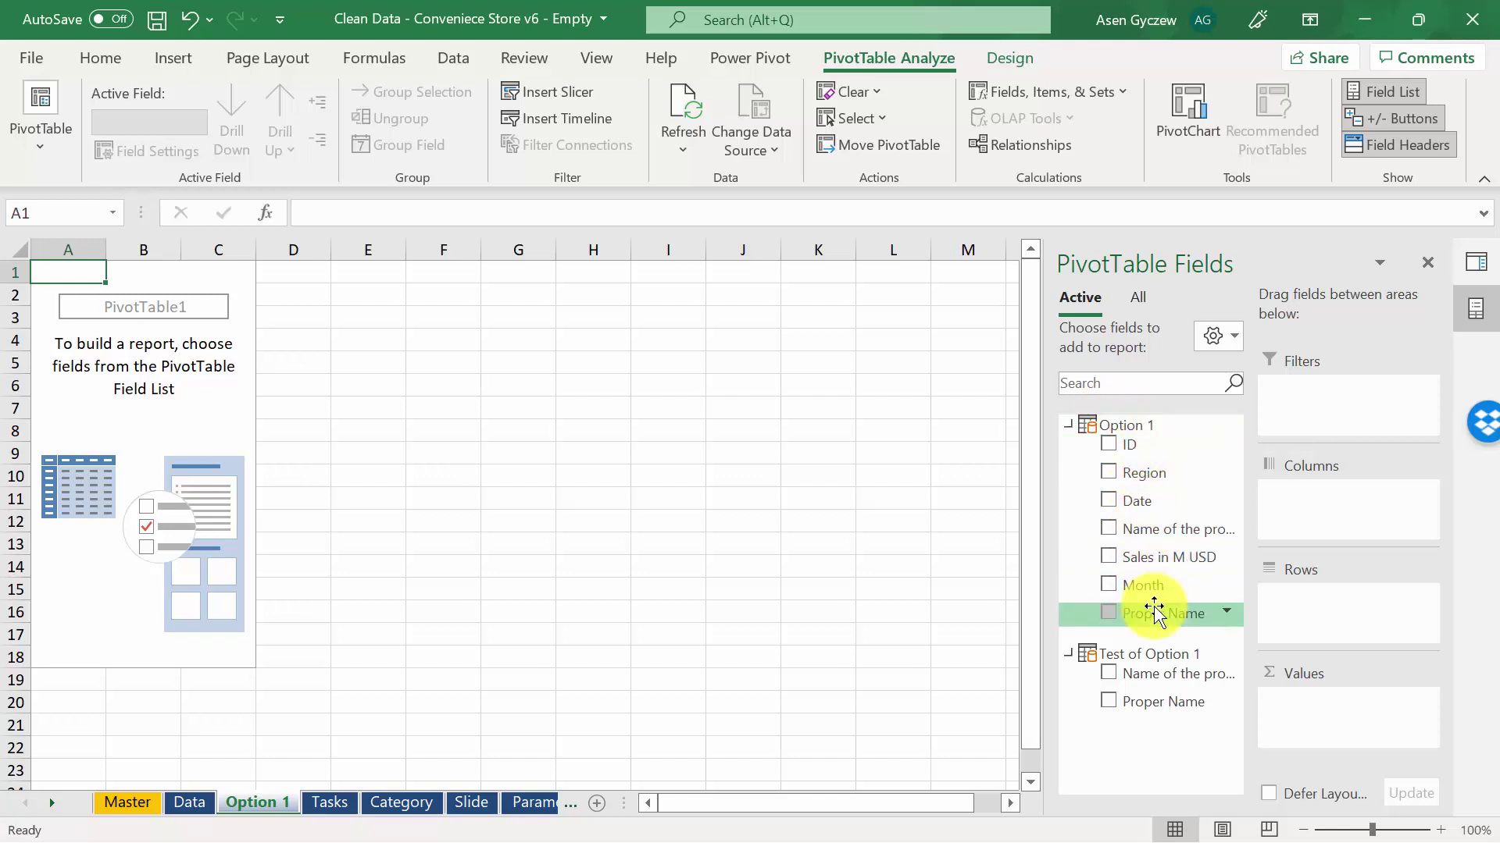
# - Build the pivot with Proper Name in Rows, Month in Columns and Sales in M USD in Values
pyautogui.moveTo(1148, 610); pyautogui.dragTo(1312, 603)
pyautogui.moveTo(1171, 585); pyautogui.dragTo(1323, 509)
pyautogui.moveTo(1169, 557); pyautogui.dragTo(1312, 703)
pyautogui.click(588, 342)
# - Format the whole sheet as Number with 0 decimal places so the grand total shows 697
pyautogui.click(503, 490)
pyautogui.hotkey('ctrl', 'a')
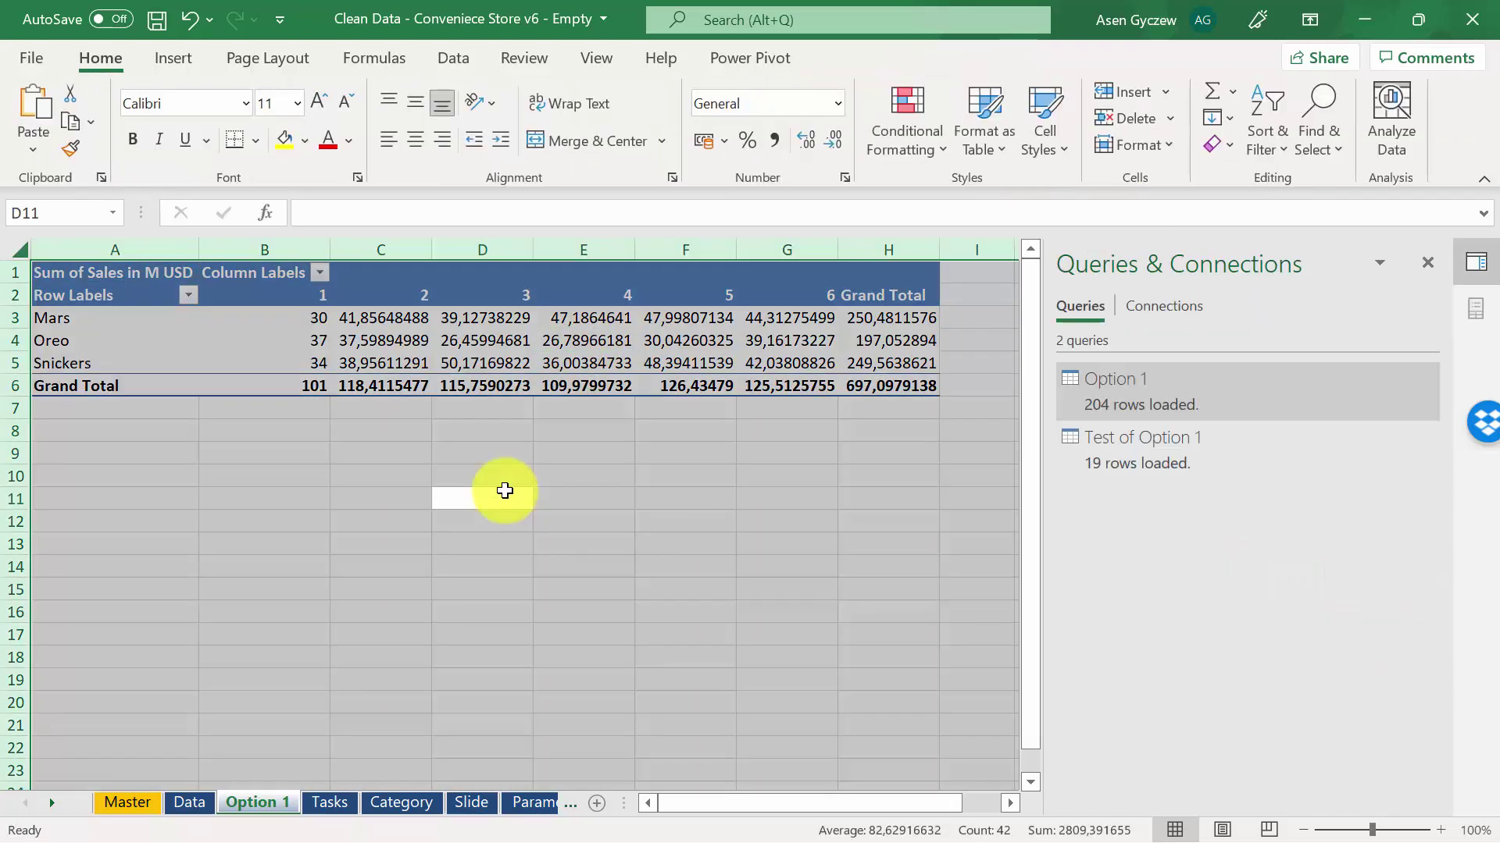
pyautogui.hotkey('ctrl', '1')
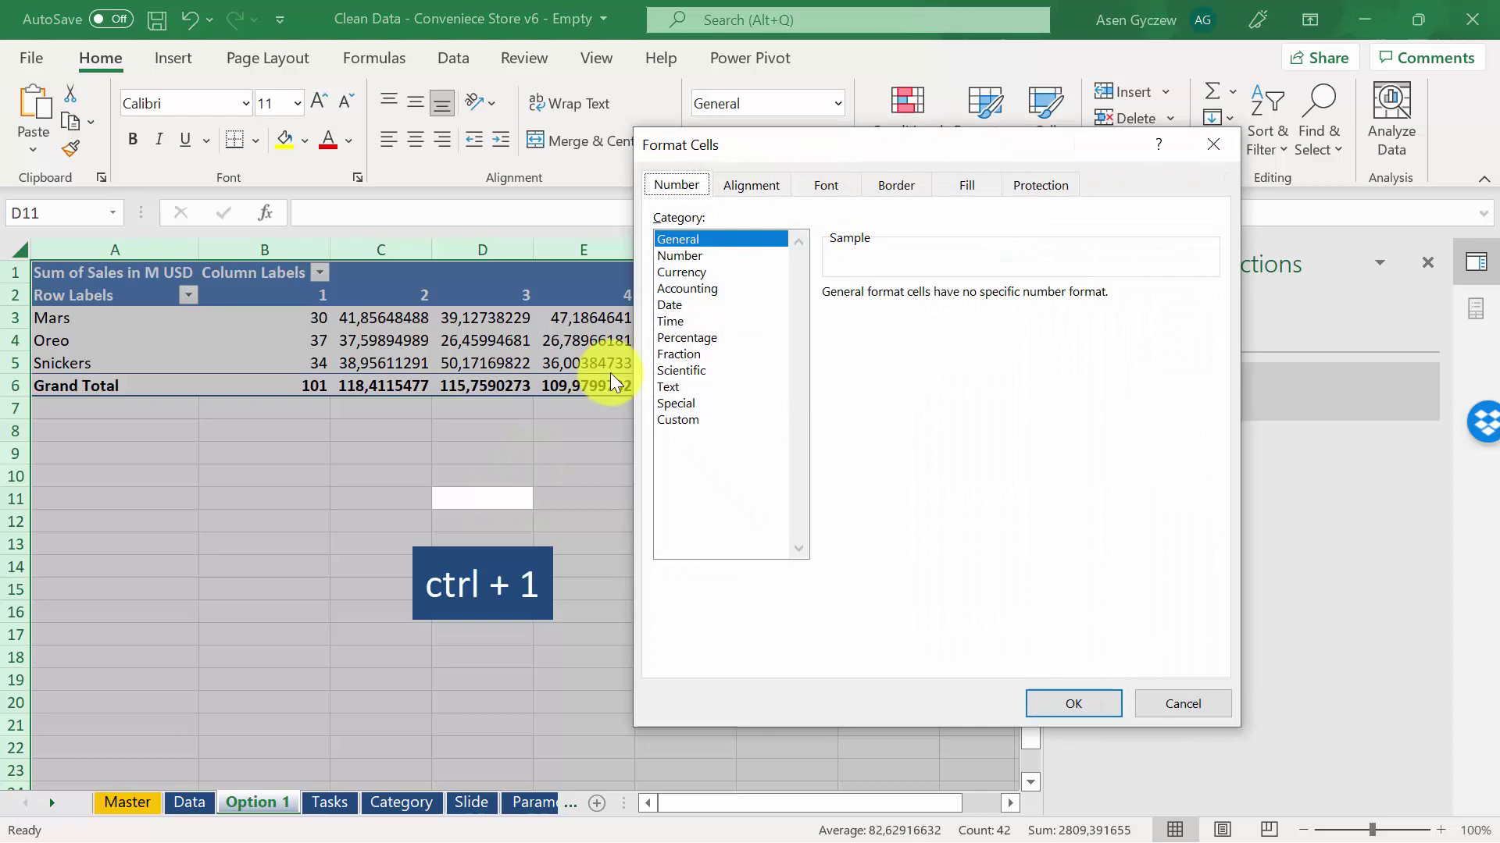
pyautogui.click(733, 258)
pyautogui.click(979, 300)
pyautogui.click(979, 300)
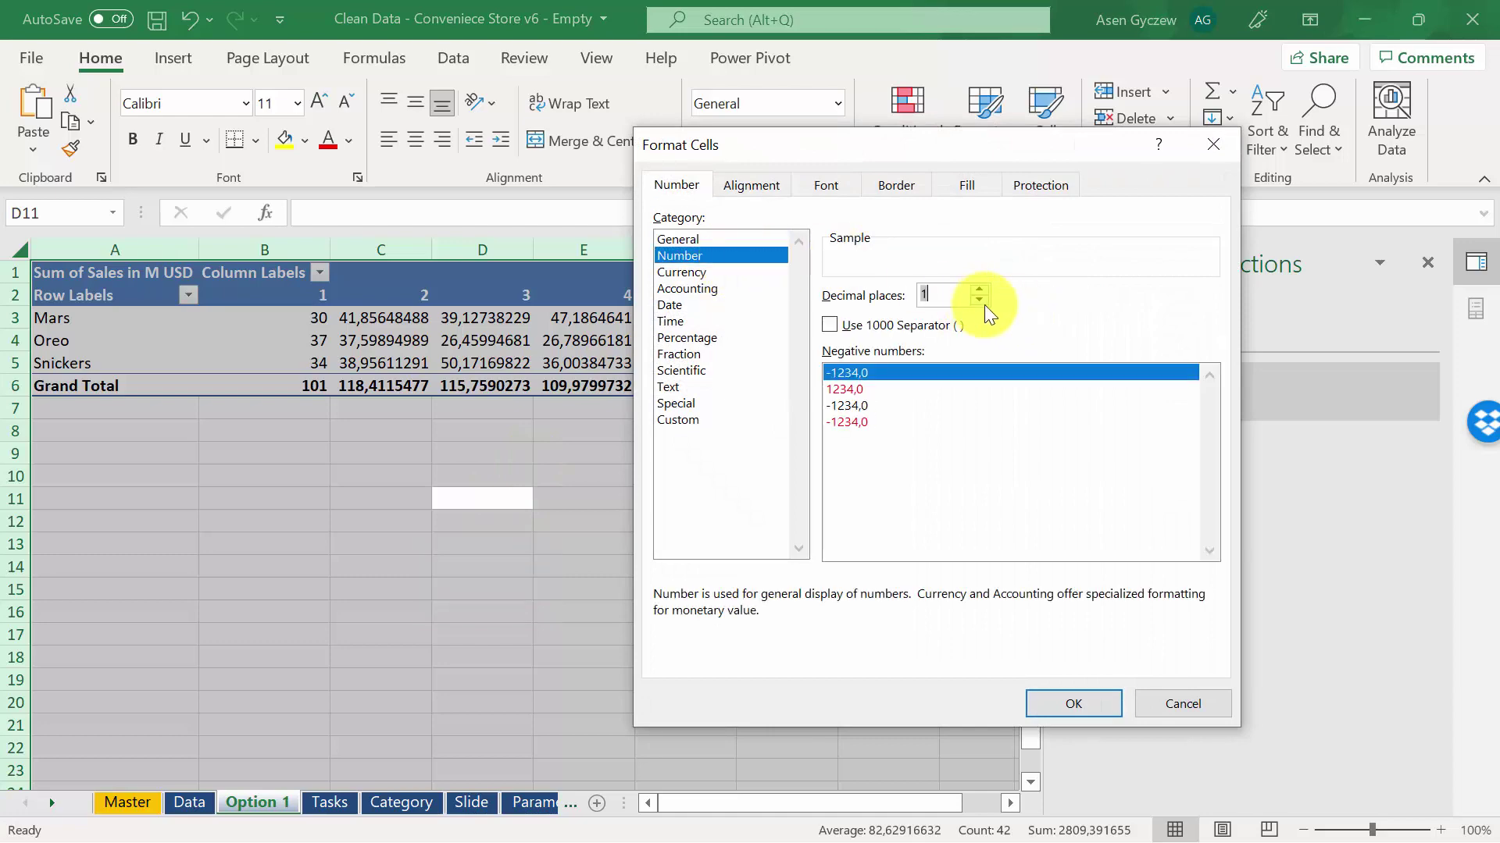
pyautogui.click(945, 323)
pyautogui.click(1067, 702)
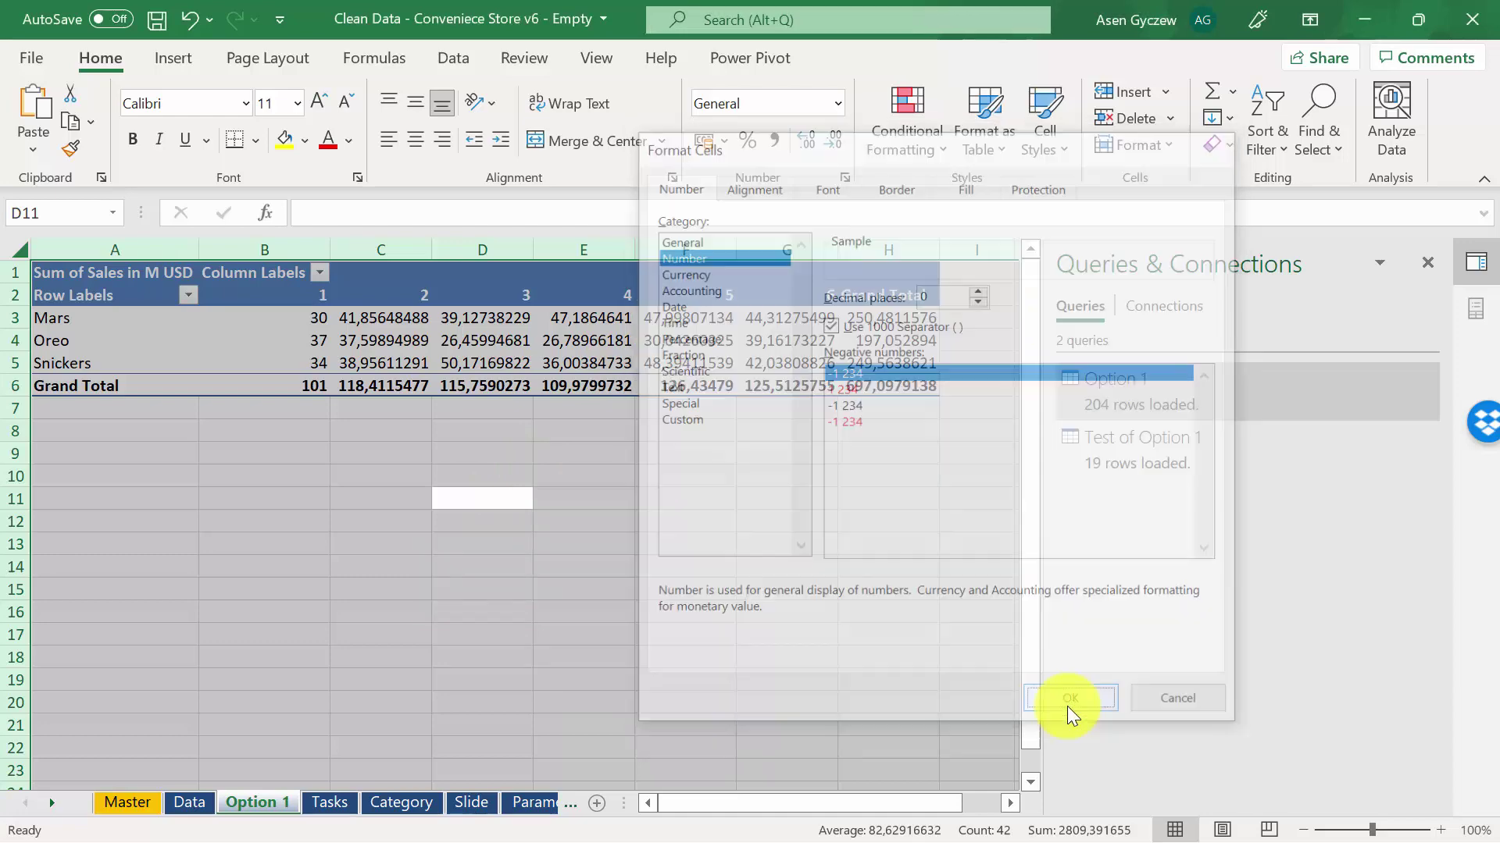
pyautogui.click(703, 312)
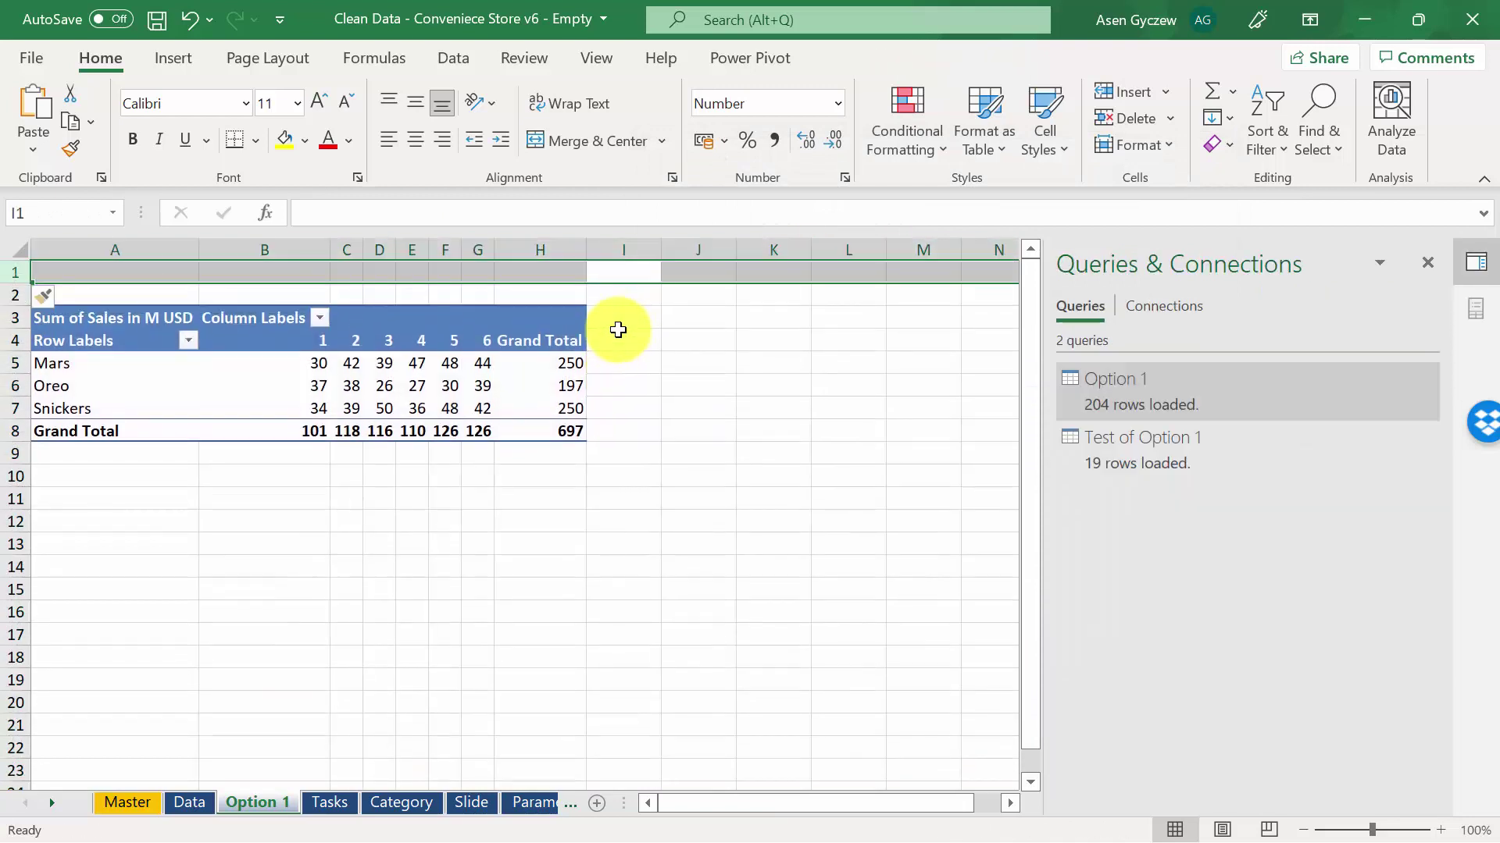
# - Title A1 'Sales by product and by month' and hide the sheet gridlines
pyautogui.click(72, 274)
pyautogui.write('Sales b')
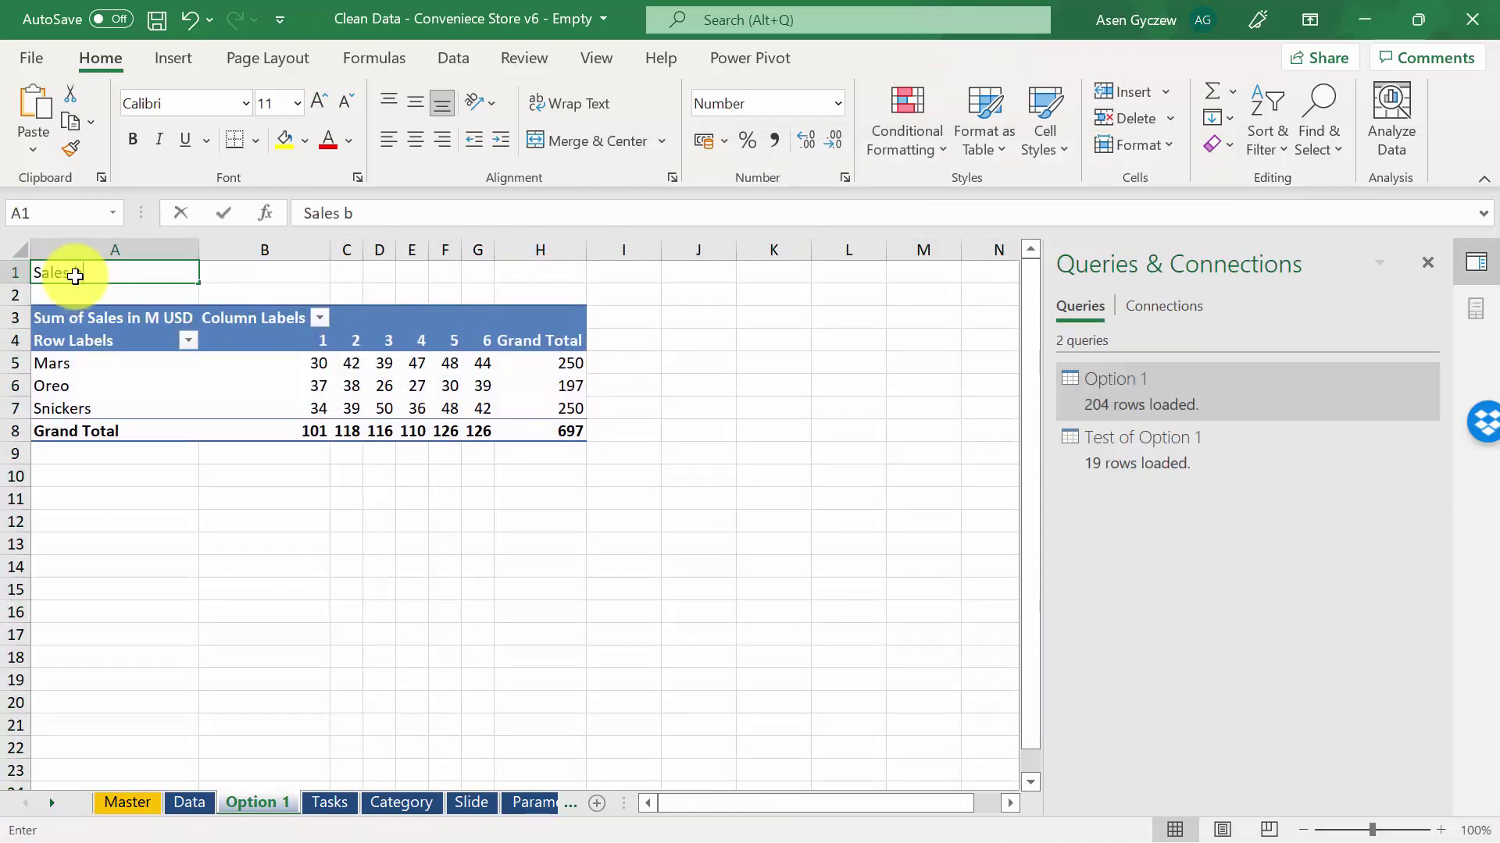
pyautogui.write('y product and by month')
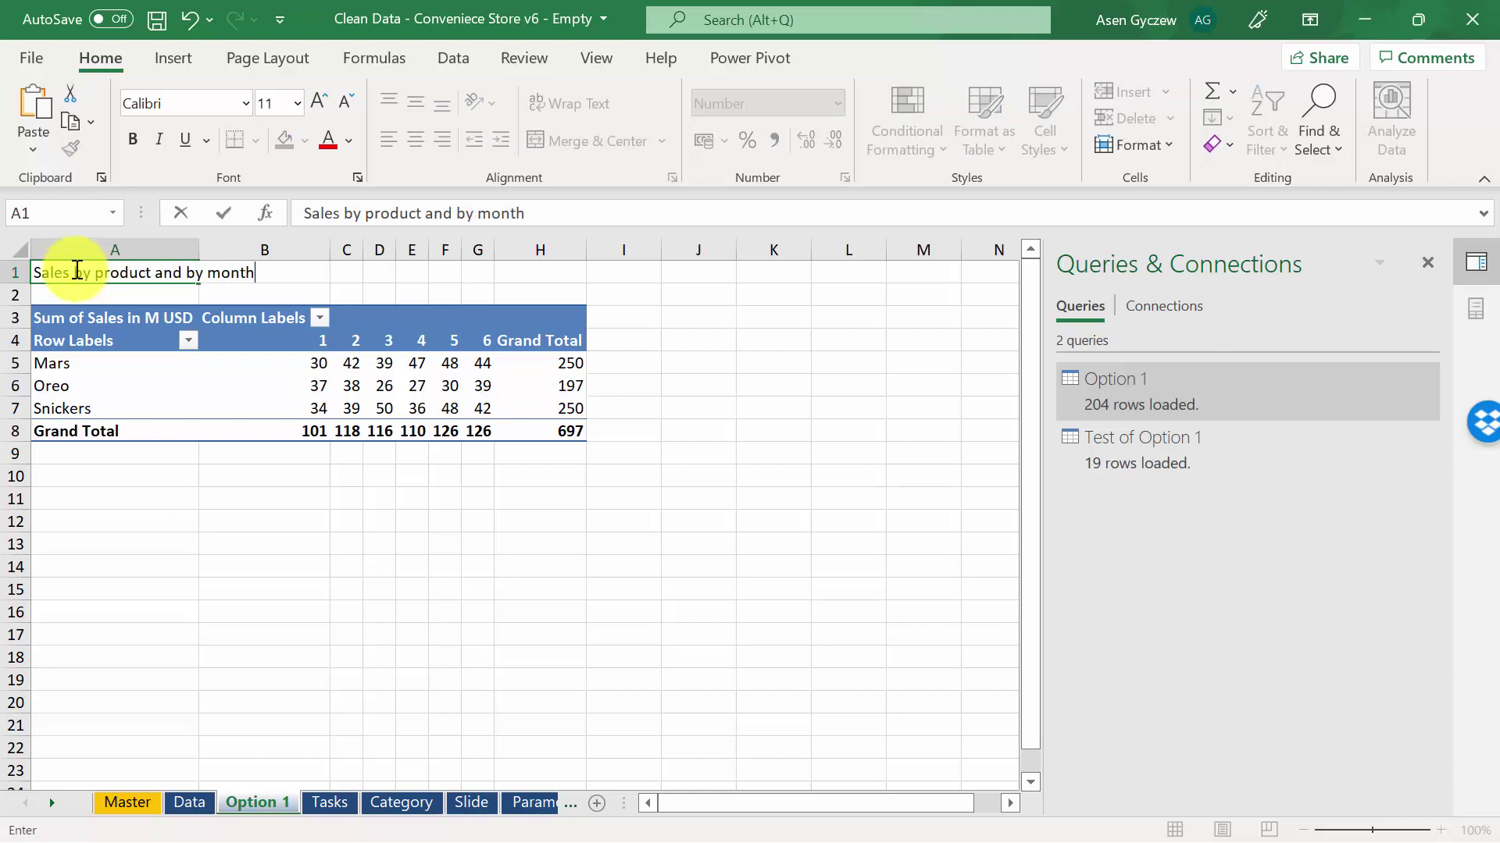
pyautogui.press('Tab')
pyautogui.hotkey('ctrl', 'a')
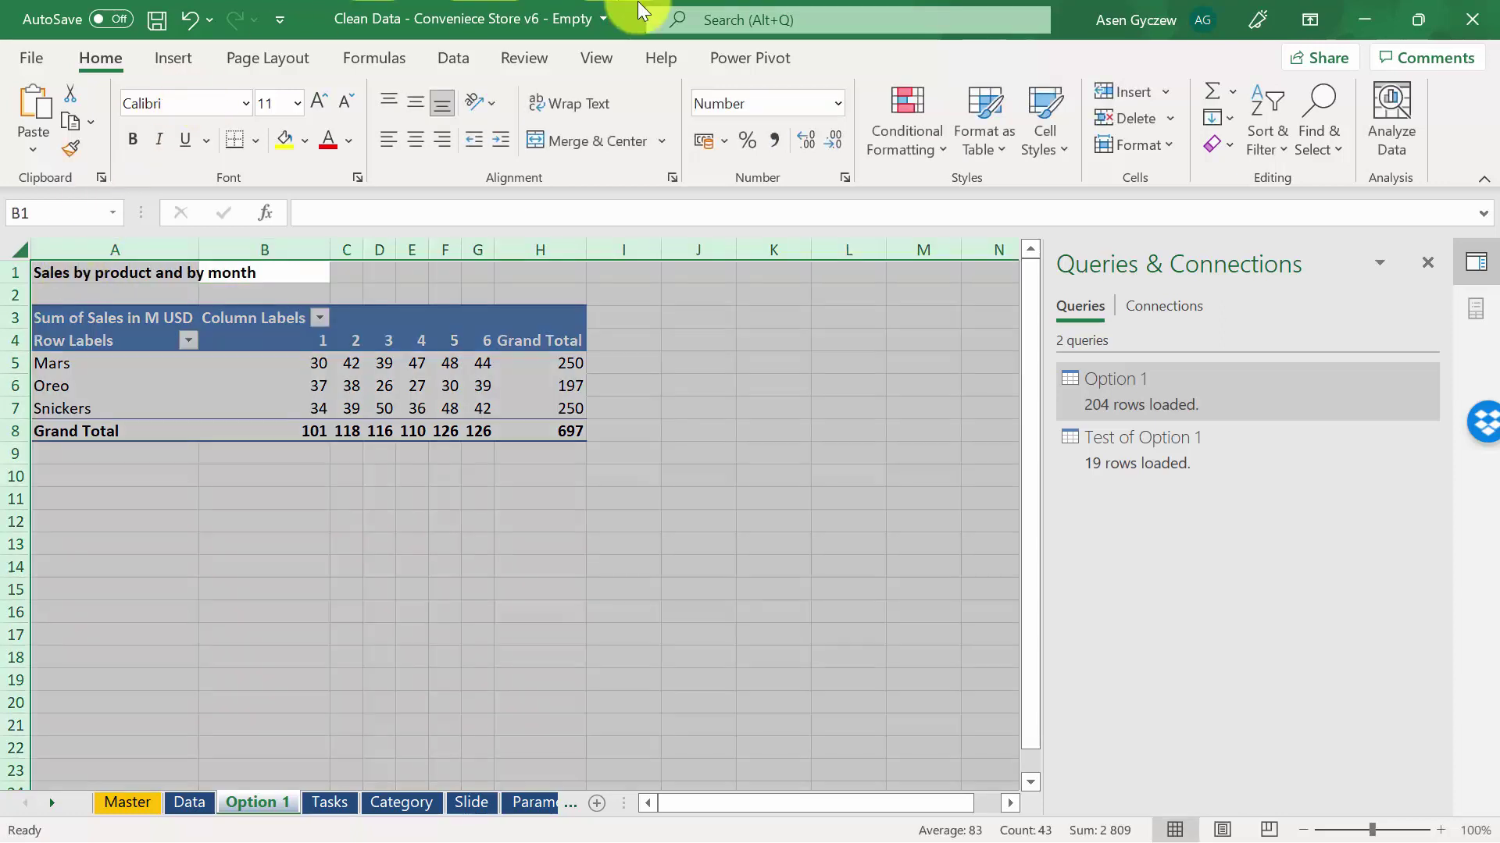
pyautogui.click(595, 58)
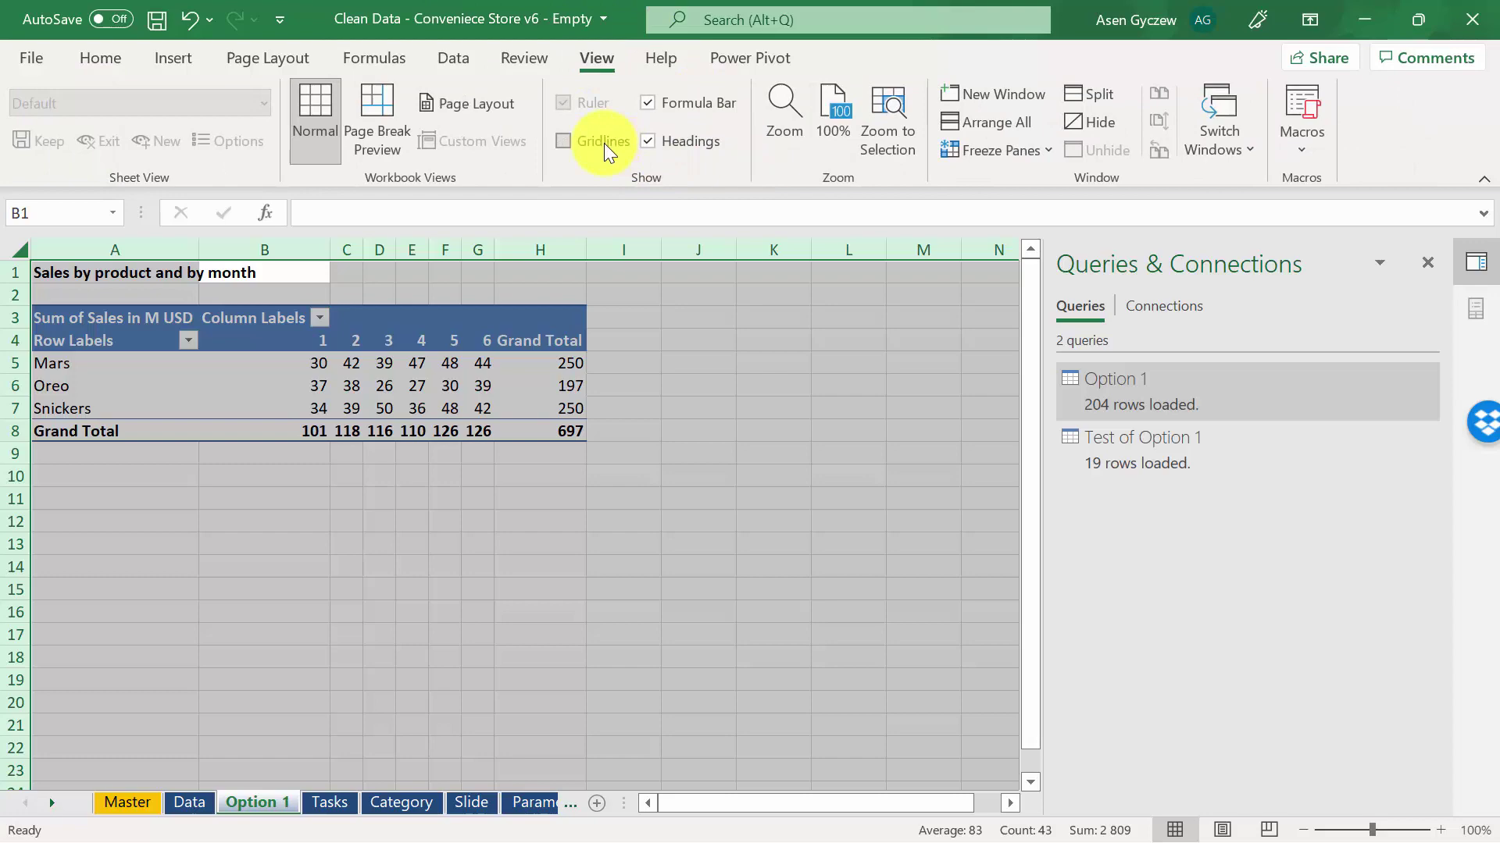
pyautogui.click(563, 141)
# - Add a 'back' hyperlink in J1 pointing to a sheet in this workbook
pyautogui.click(697, 273)
pyautogui.write('back')
pyautogui.hotkey('ctrl', 'k')
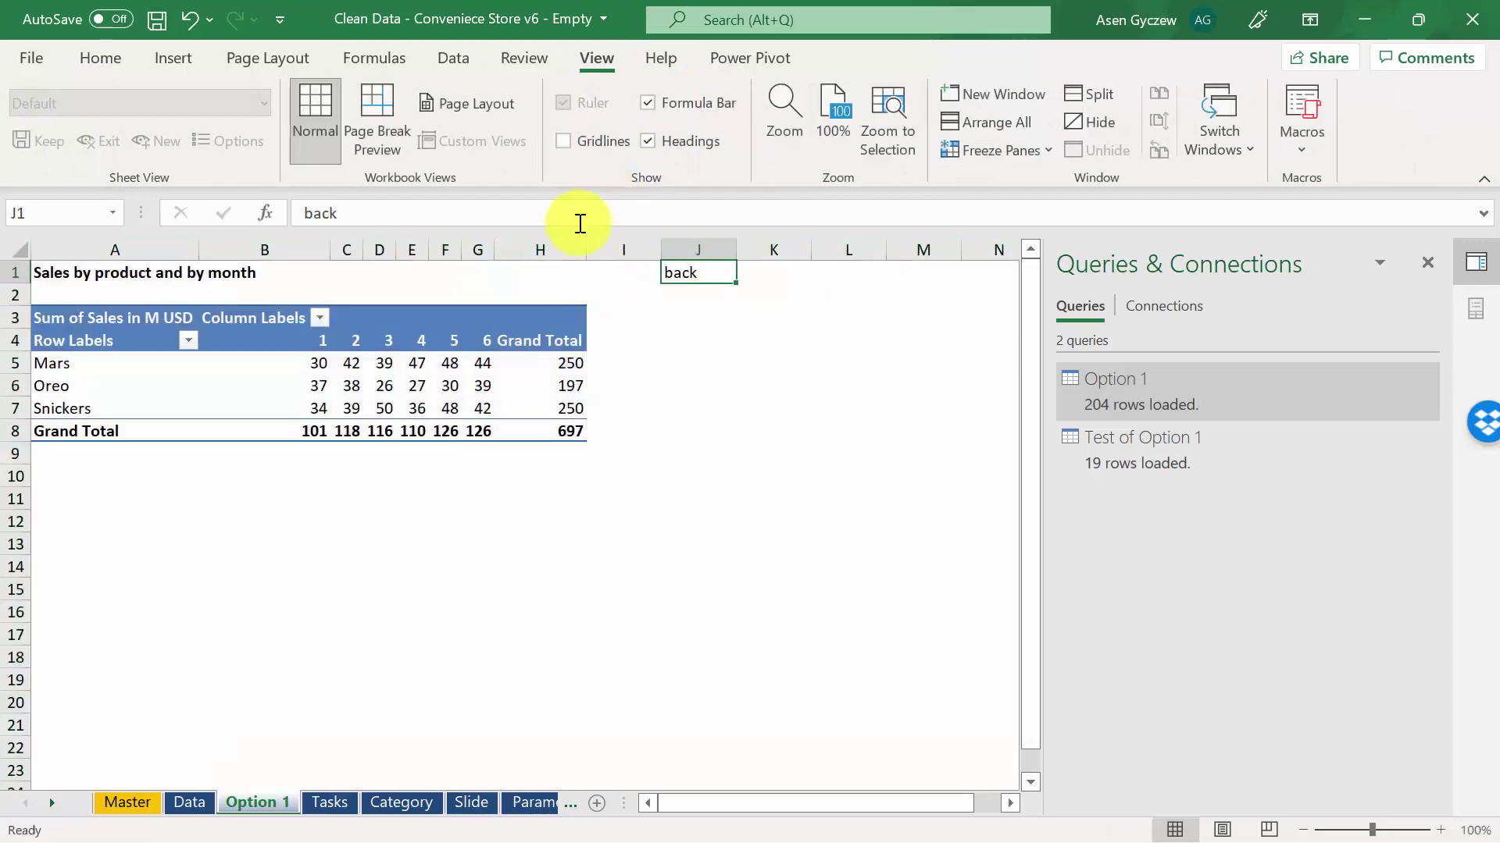
pyautogui.click(588, 381)
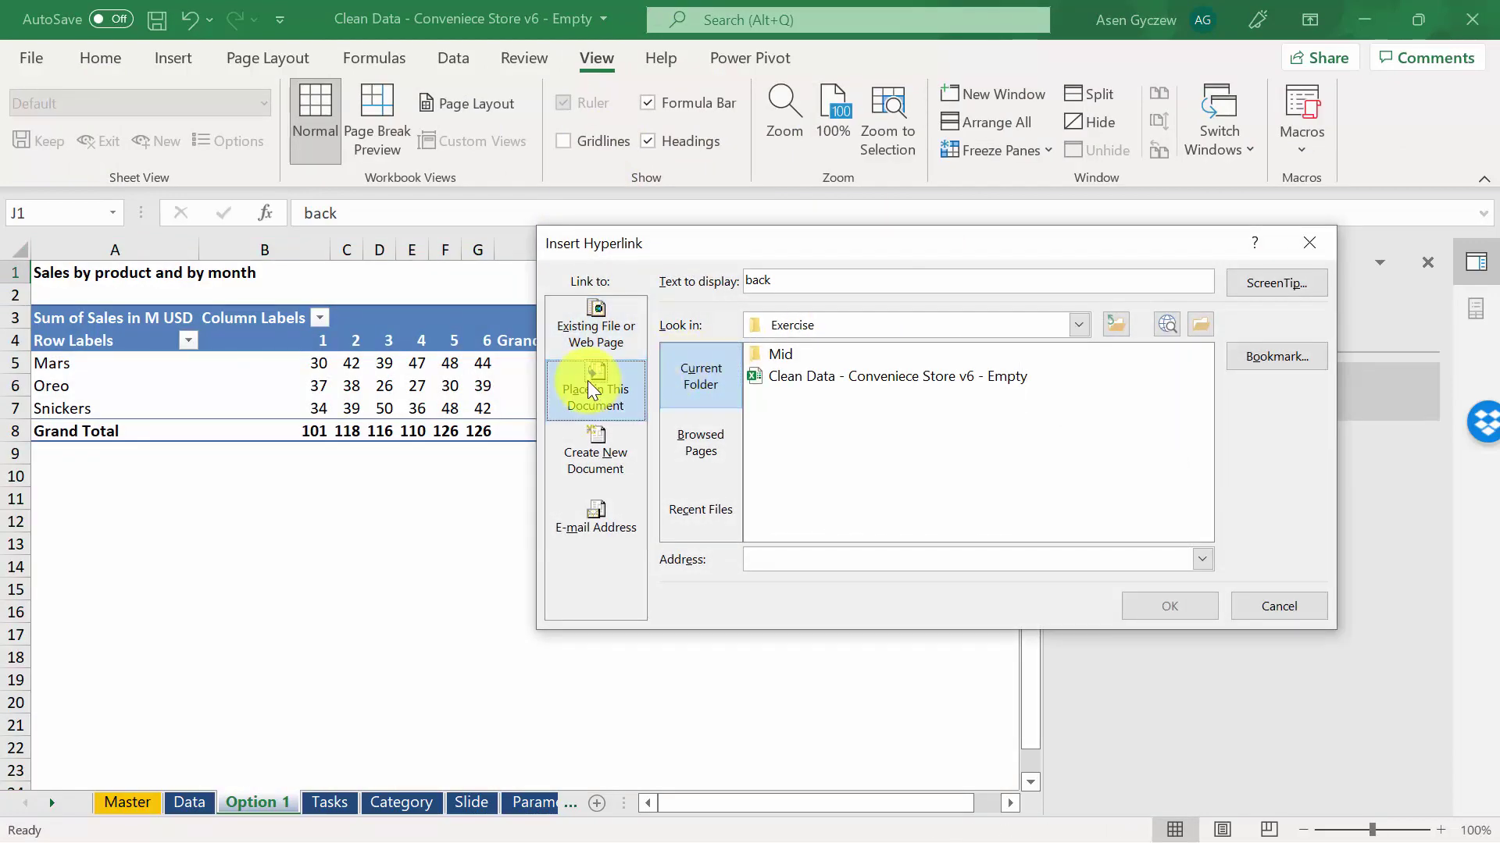
pyautogui.doubleClick(716, 419)
pyautogui.click(478, 386)
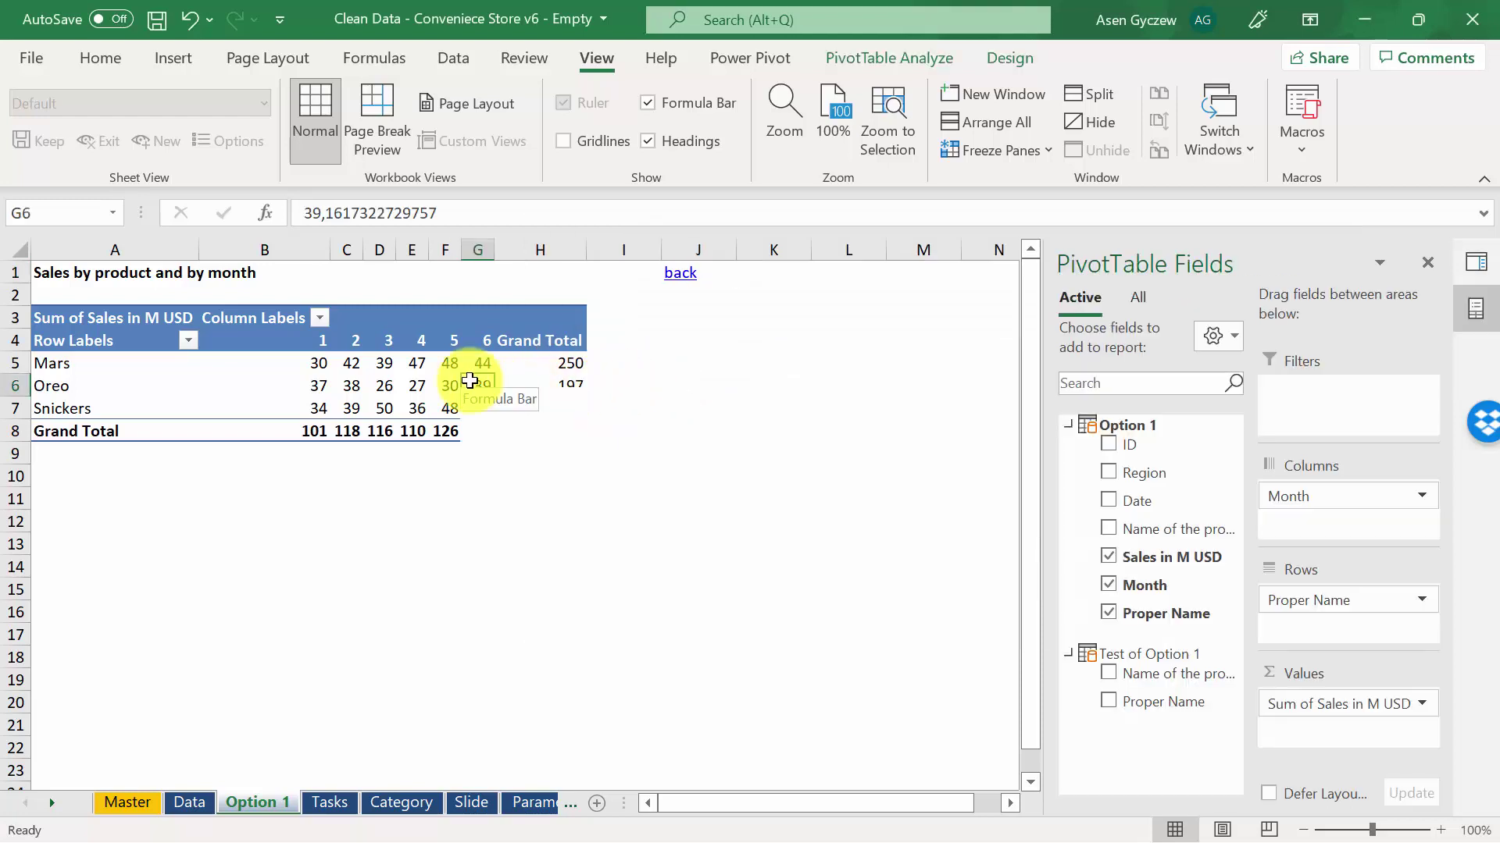
# - Insert a Region slicer for the pivot and move it beside the table
pyautogui.click(836, 54)
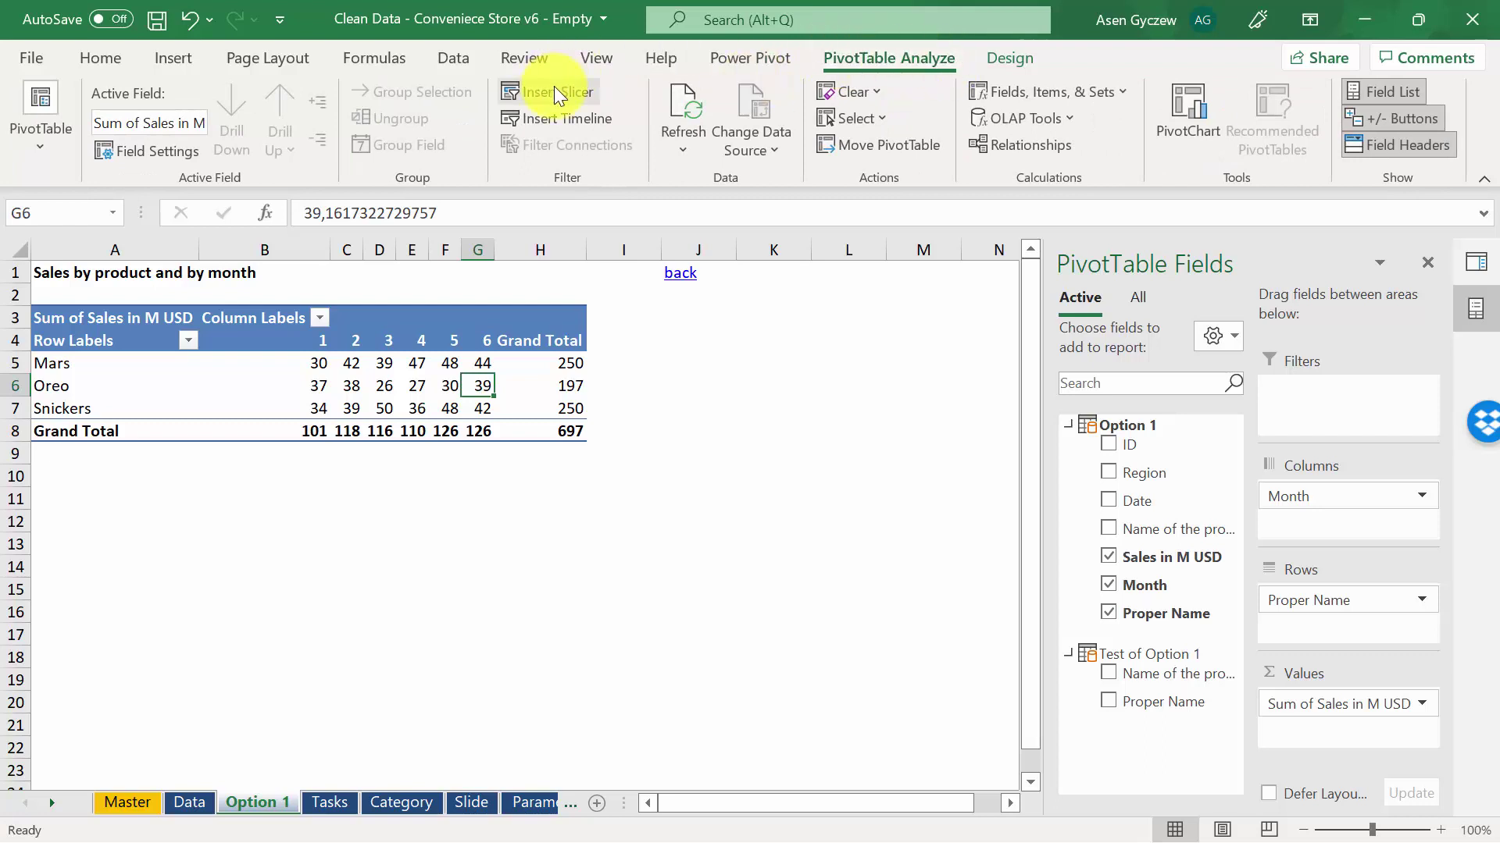
pyautogui.click(555, 92)
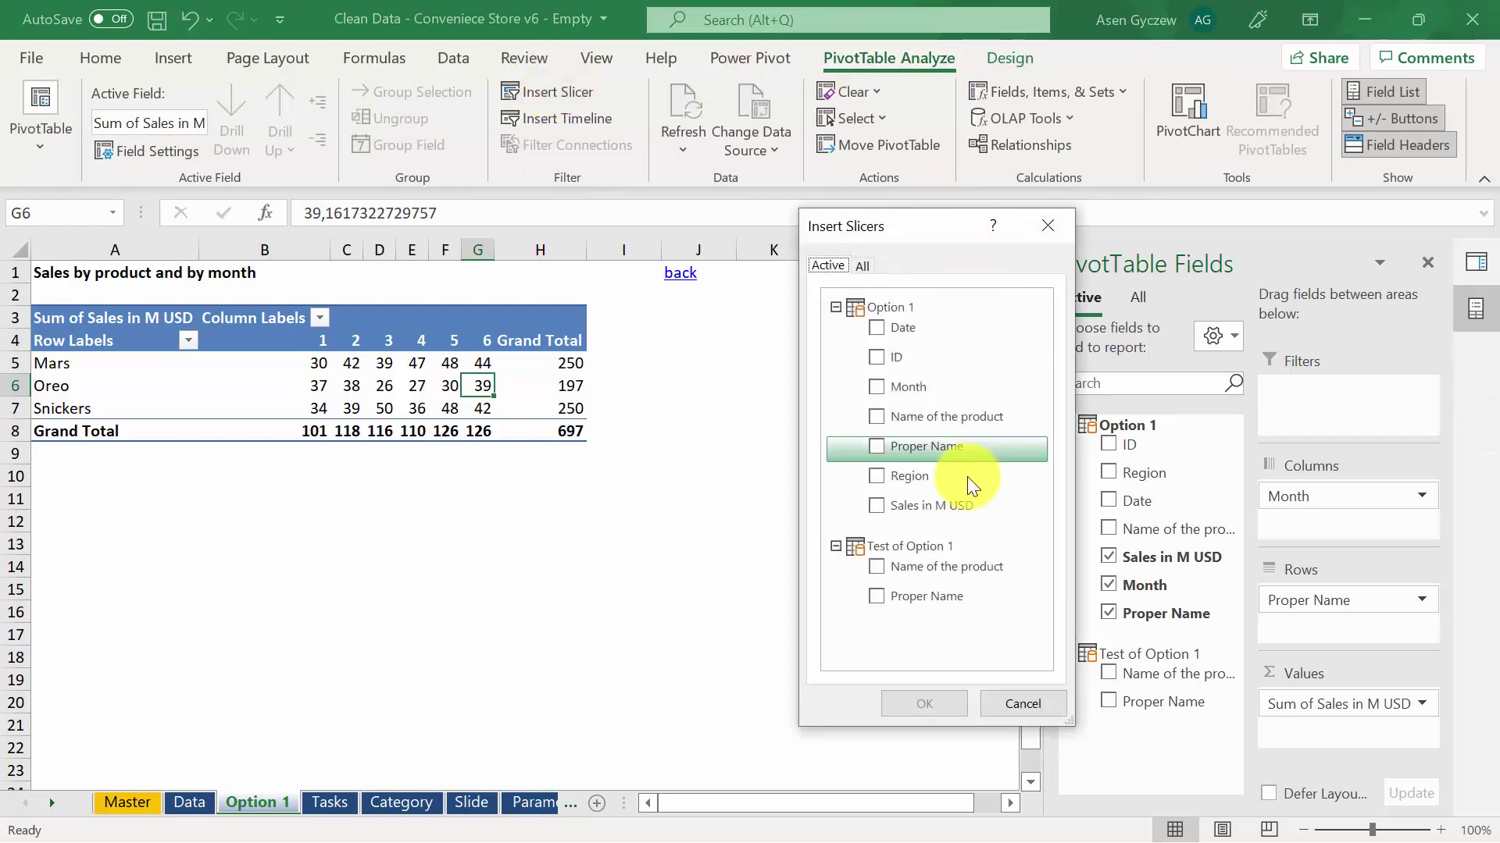
pyautogui.click(967, 477)
pyautogui.click(931, 699)
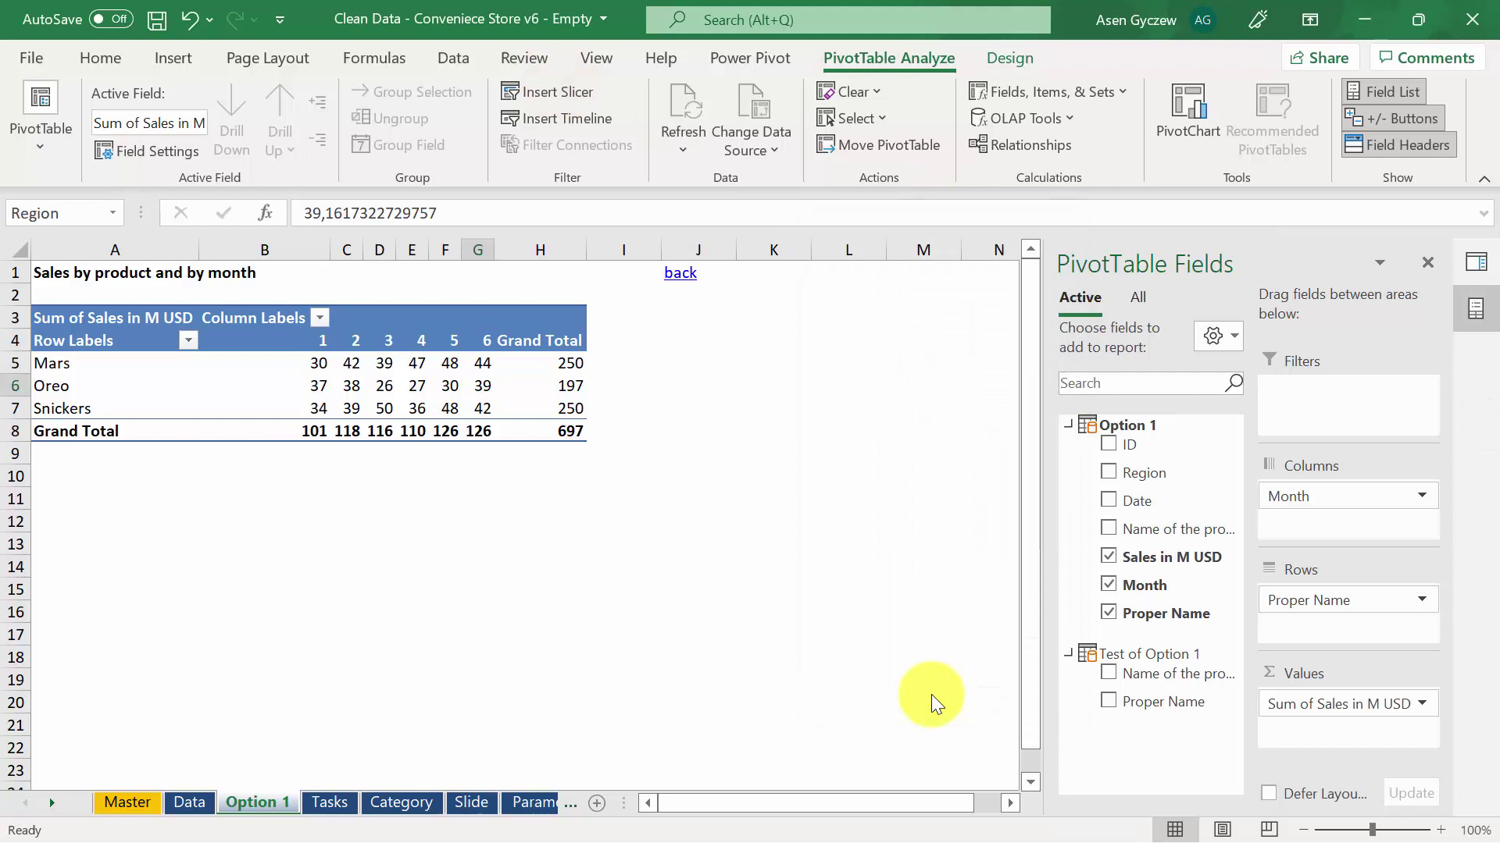
pyautogui.moveTo(520, 392); pyautogui.dragTo(721, 323)
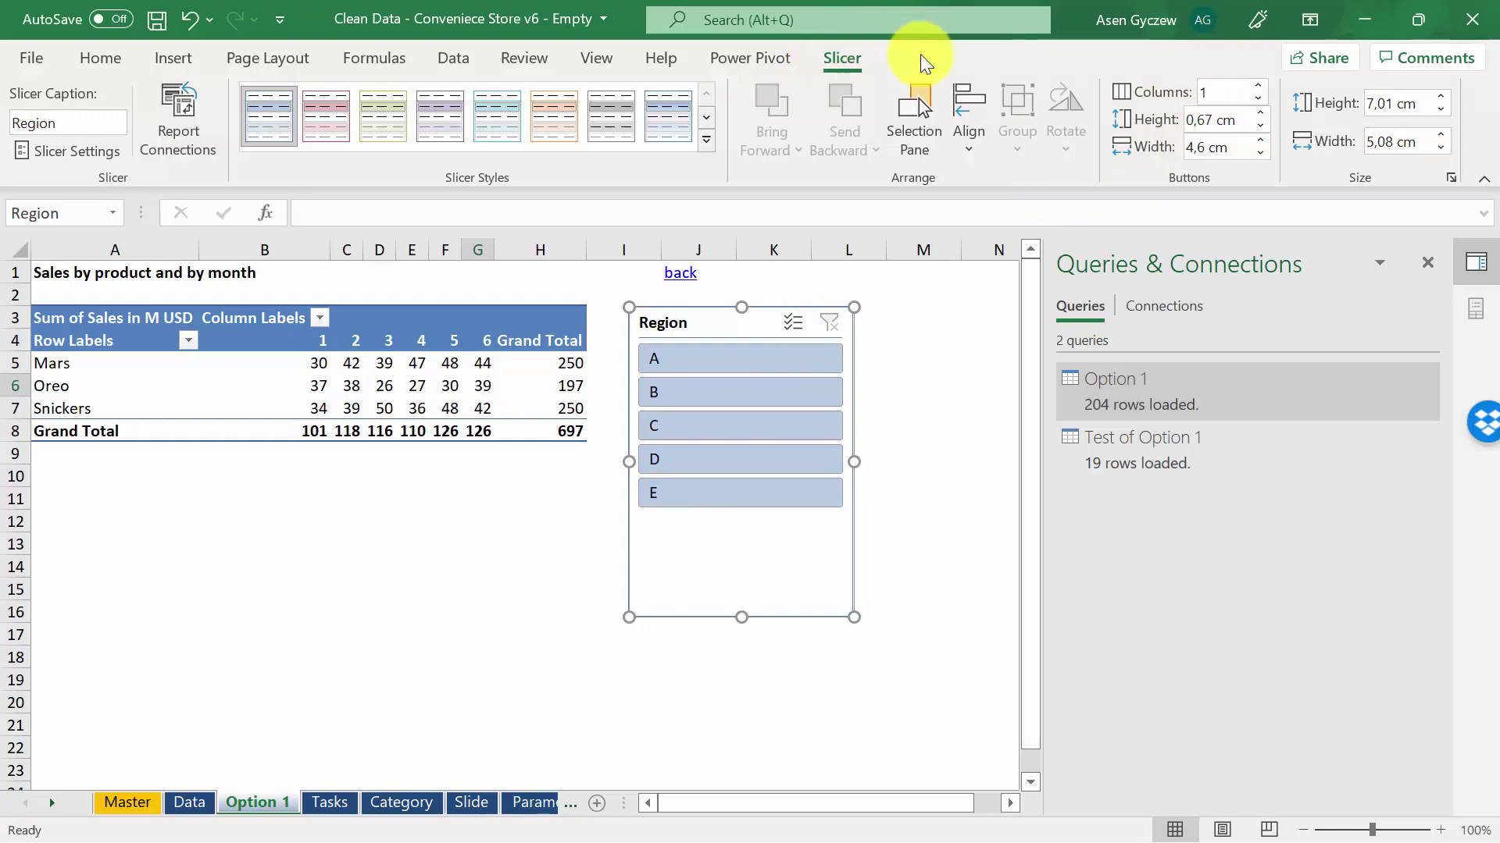
# - Set the slicer to 3 button columns, shorten its height, and apply the orange style
pyautogui.doubleClick(1205, 86)
pyautogui.write('3')
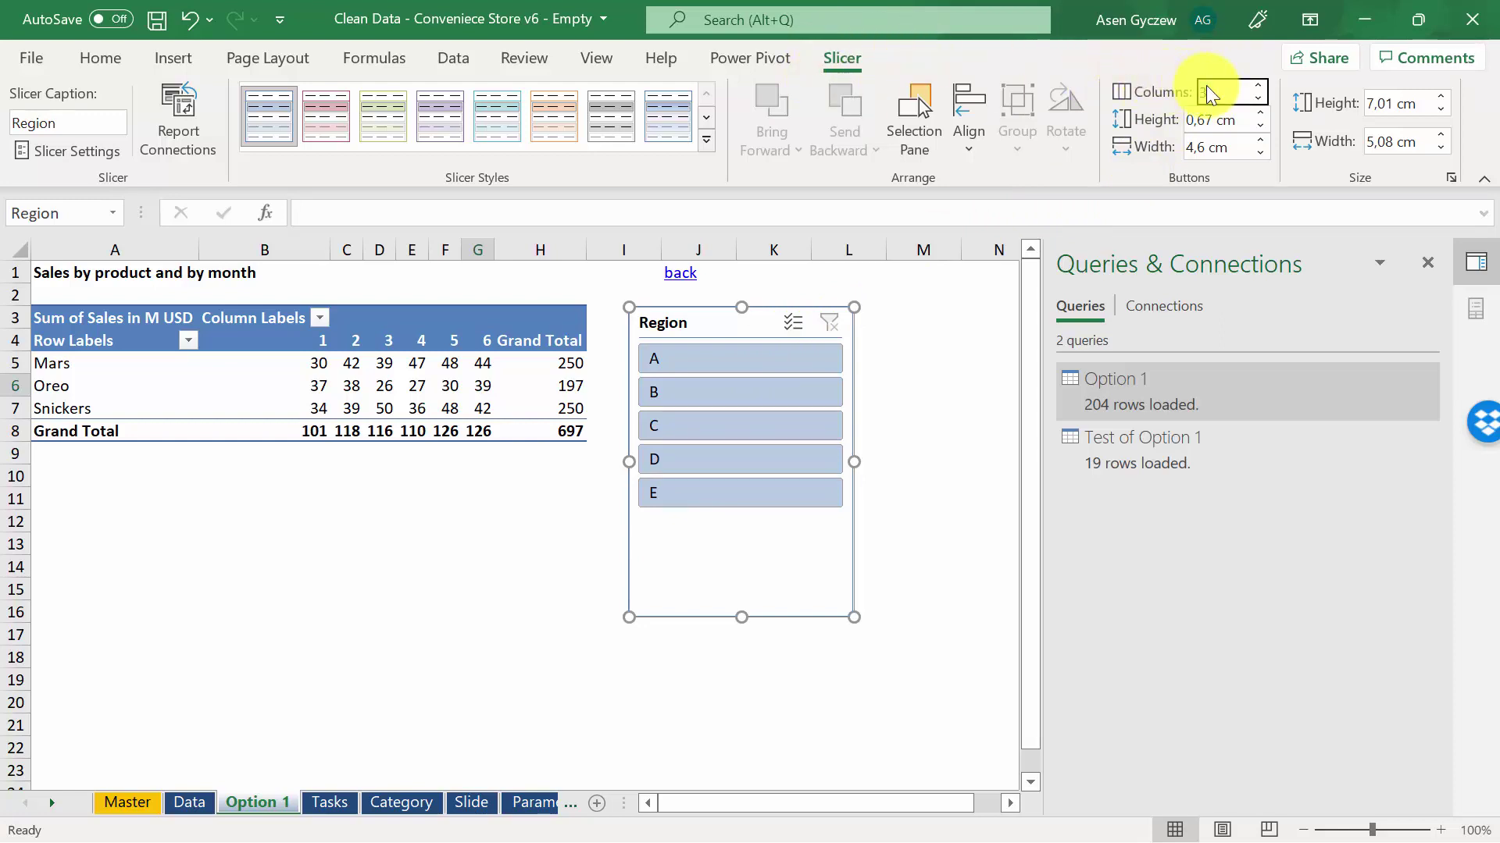
pyautogui.press('Return')
pyautogui.moveTo(854, 617); pyautogui.dragTo(857, 444)
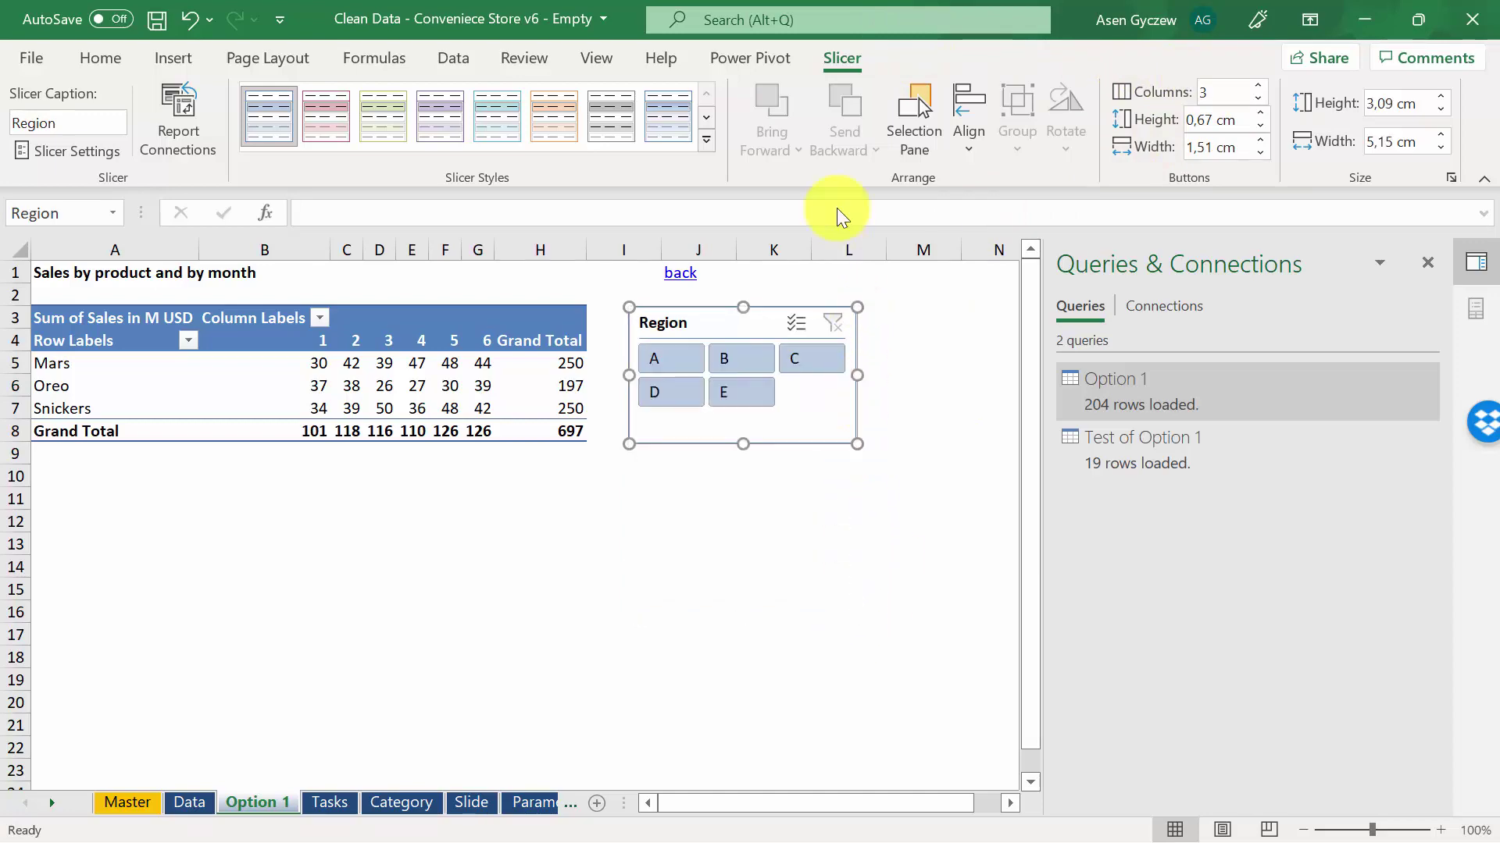
pyautogui.click(539, 111)
# - Test the slicer by filtering to regions A and B, then clear the filter
pyautogui.click(539, 386)
pyautogui.click(664, 350)
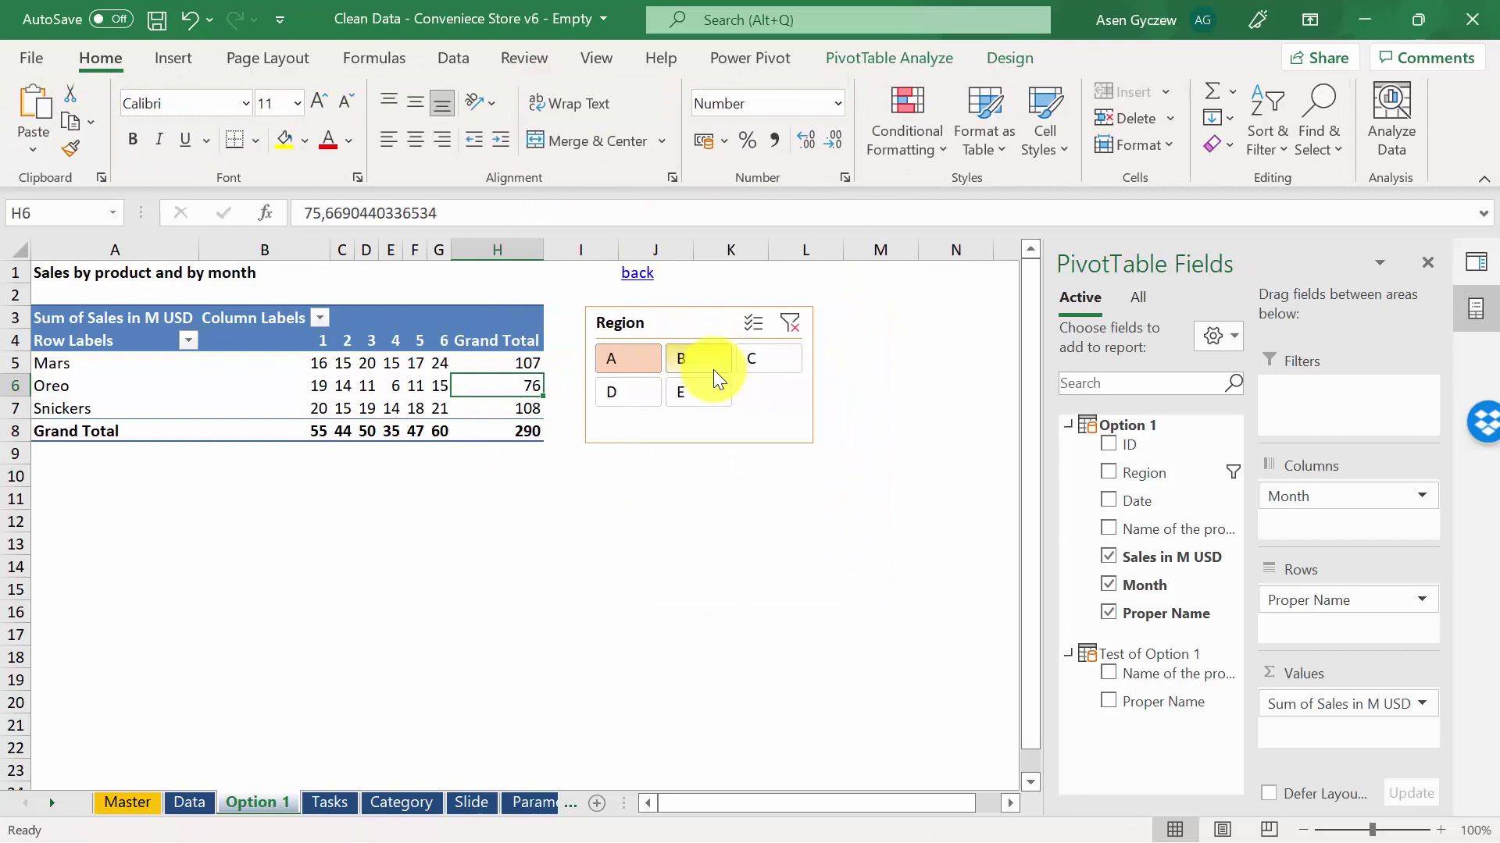
pyautogui.click(714, 368)
pyautogui.click(790, 323)
pyautogui.click(693, 542)
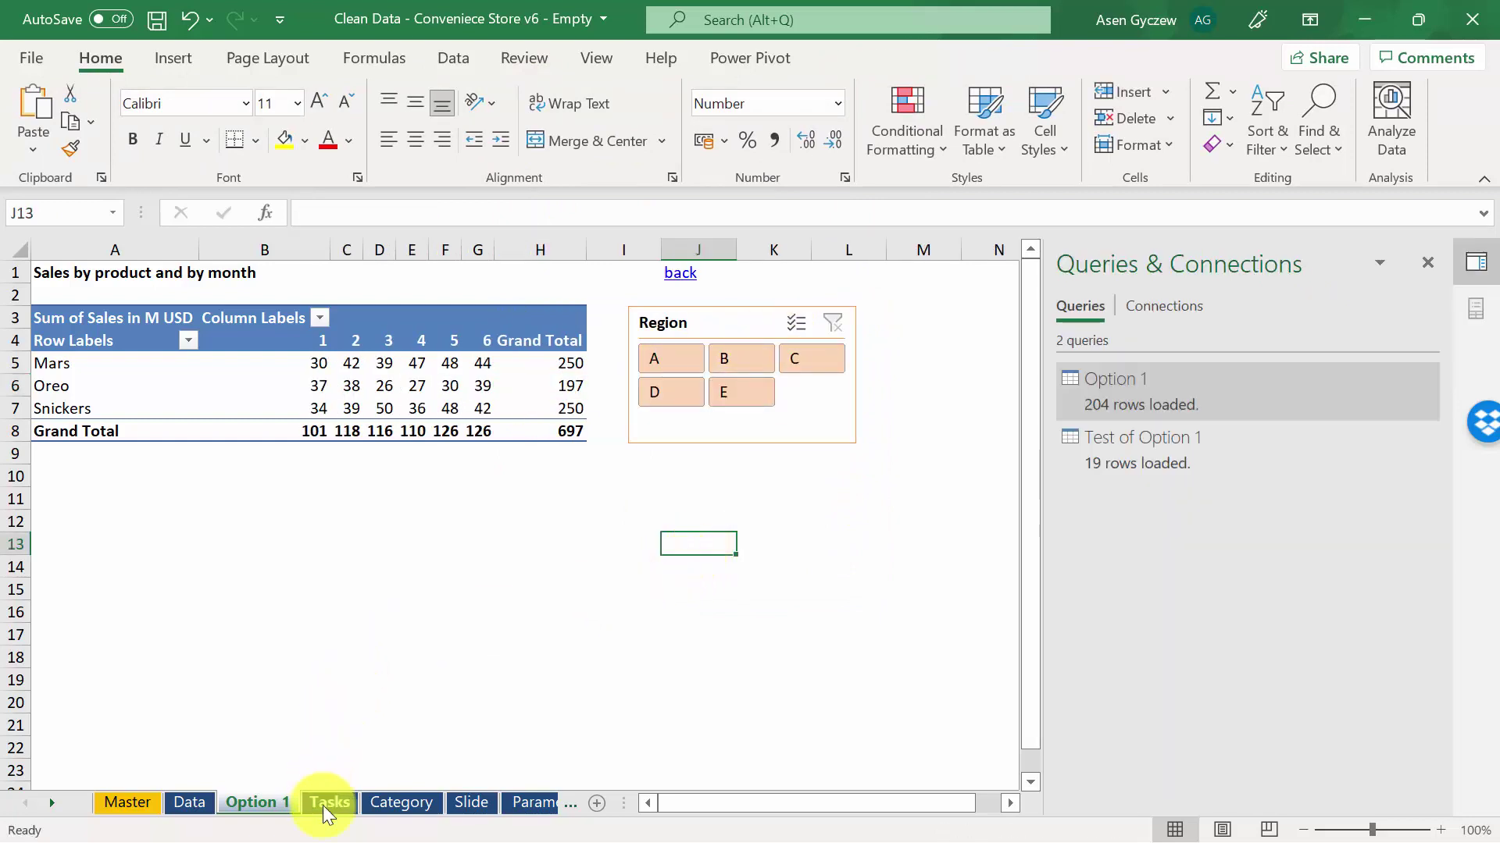